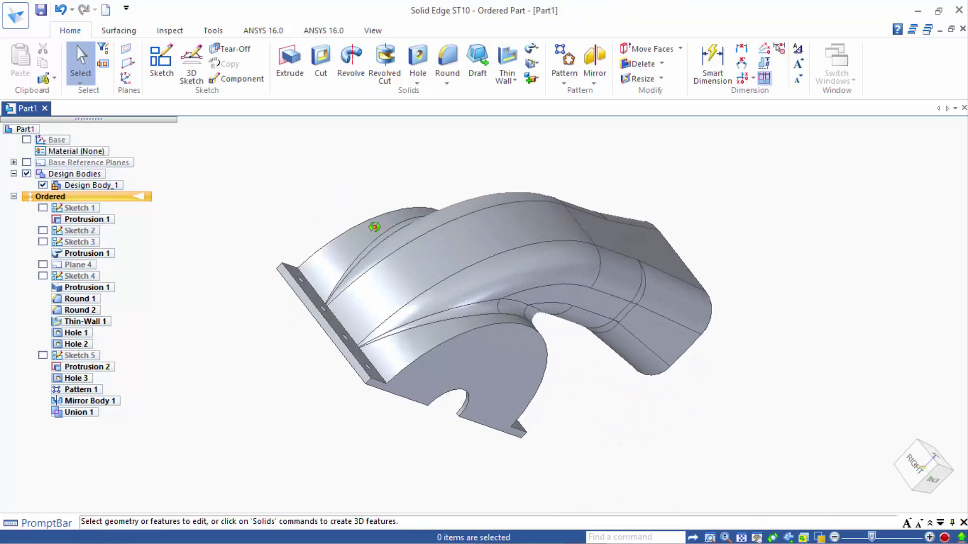
Inspect the finished duct, then create Part2 from the DIN Metric part.par template.
{"action": "mouse_move", "coordinate": [809, 388]}
{"action": "middle_mouse_down"}
{"action": "mouse_move", "coordinate": [676, 304]}
{"action": "mouse_move", "coordinate": [583, 266]}
{"action": "mouse_move", "coordinate": [501, 268]}
{"action": "mouse_move", "coordinate": [452, 367]}
{"action": "mouse_move", "coordinate": [385, 290]}
{"action": "mouse_move", "coordinate": [458, 225]}
{"action": "mouse_move", "coordinate": [531, 234]}
{"action": "mouse_move", "coordinate": [557, 204]}
{"action": "mouse_move", "coordinate": [514, 222]}
{"action": "mouse_move", "coordinate": [583, 282]}
{"action": "mouse_move", "coordinate": [500, 272]}
{"action": "mouse_move", "coordinate": [492, 286]}
{"action": "middle_mouse_up"}
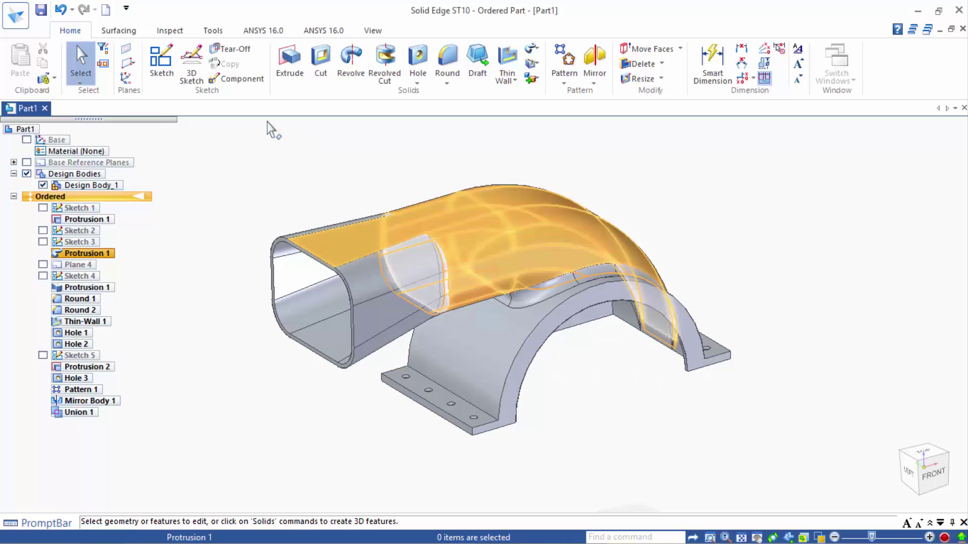
{"action": "left_click", "coordinate": [104, 10]}
{"action": "double_click", "coordinate": [533, 207]}
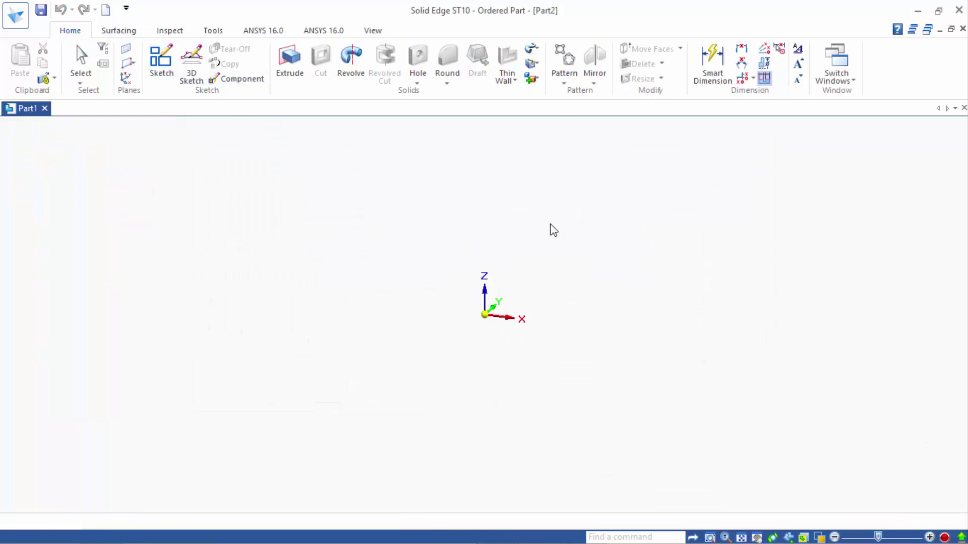
Start a sketch on the front plane and draw a circle centred on the origin.
{"action": "left_click", "coordinate": [162, 61]}
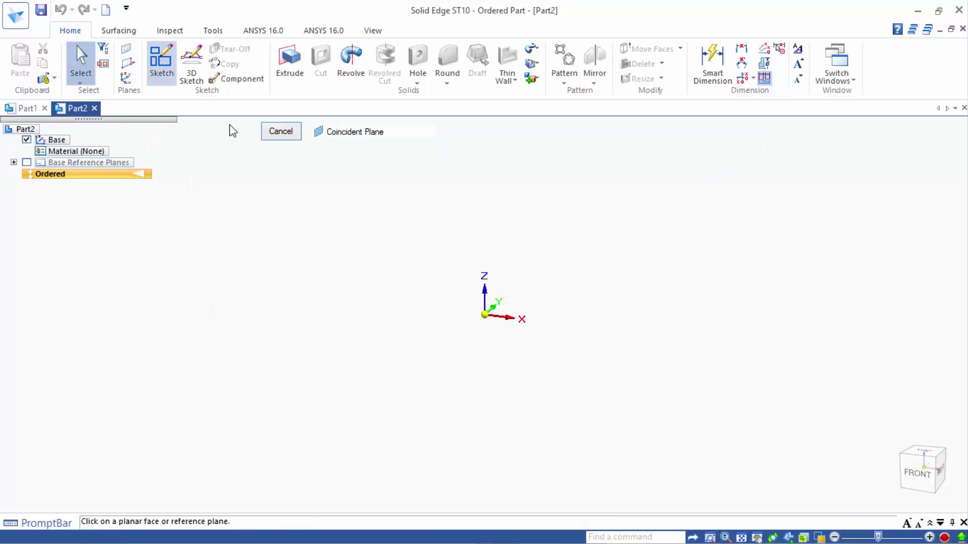
{"action": "left_click", "coordinate": [492, 305]}
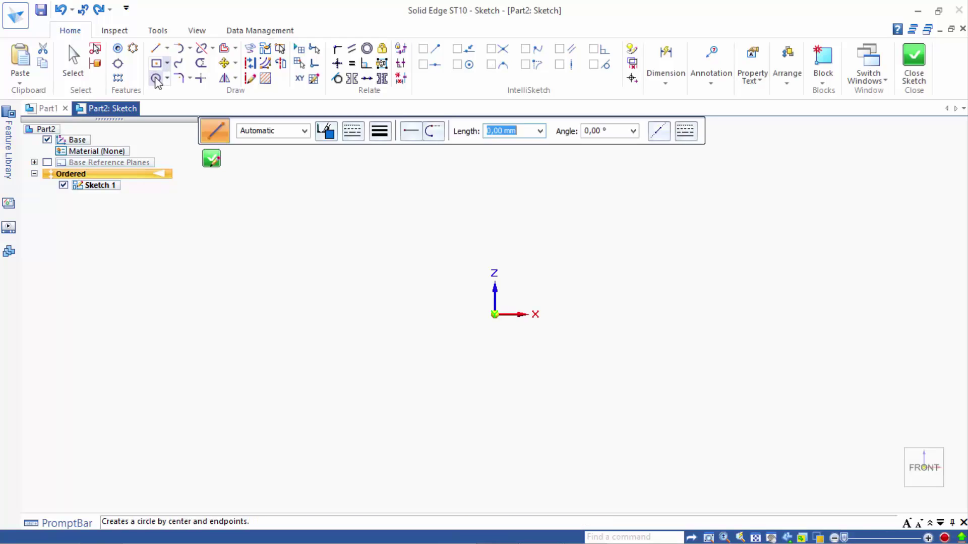
{"action": "left_click", "coordinate": [493, 314]}
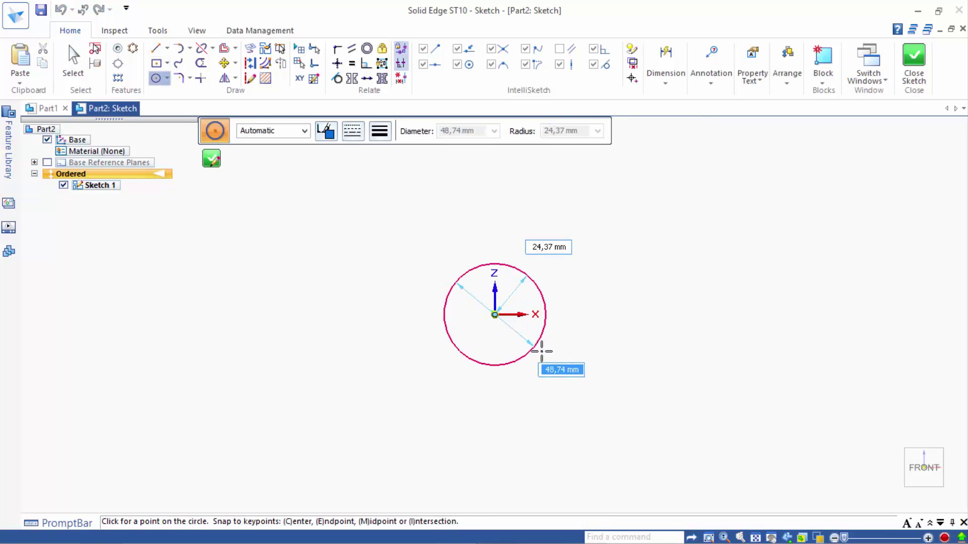
{"action": "left_click", "coordinate": [580, 369]}
Draw a line across the circle's diameter and trim away its lower half.
{"action": "left_click", "coordinate": [155, 48]}
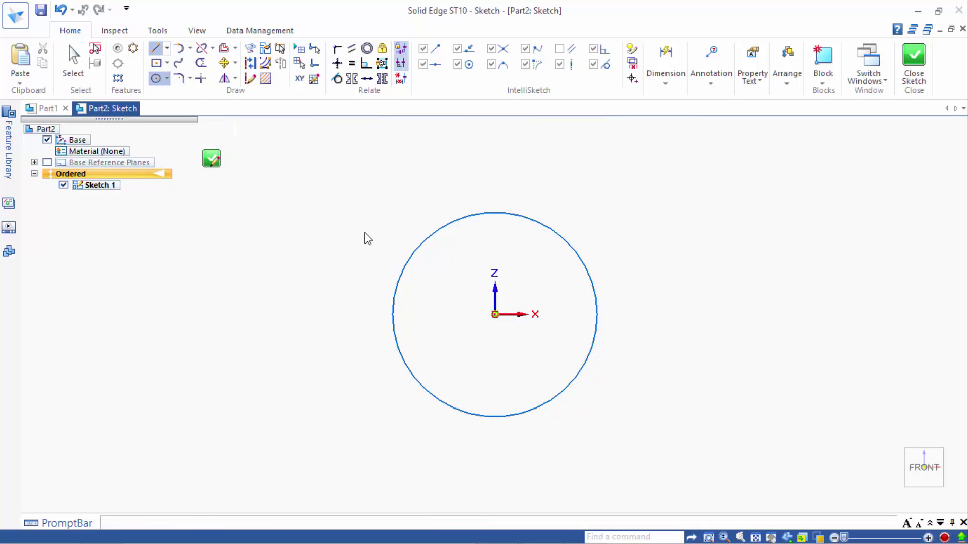
{"action": "left_click", "coordinate": [392, 314]}
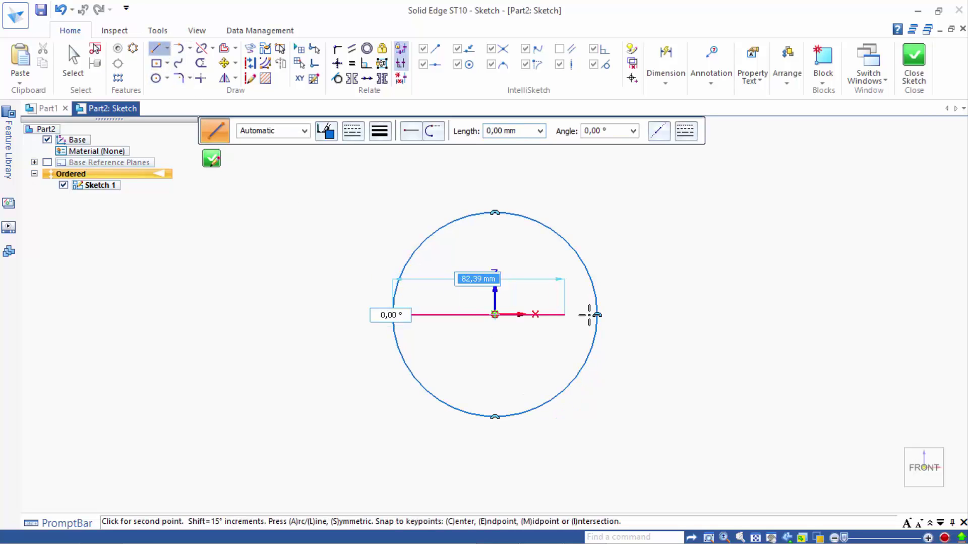
{"action": "left_click", "coordinate": [596, 315]}
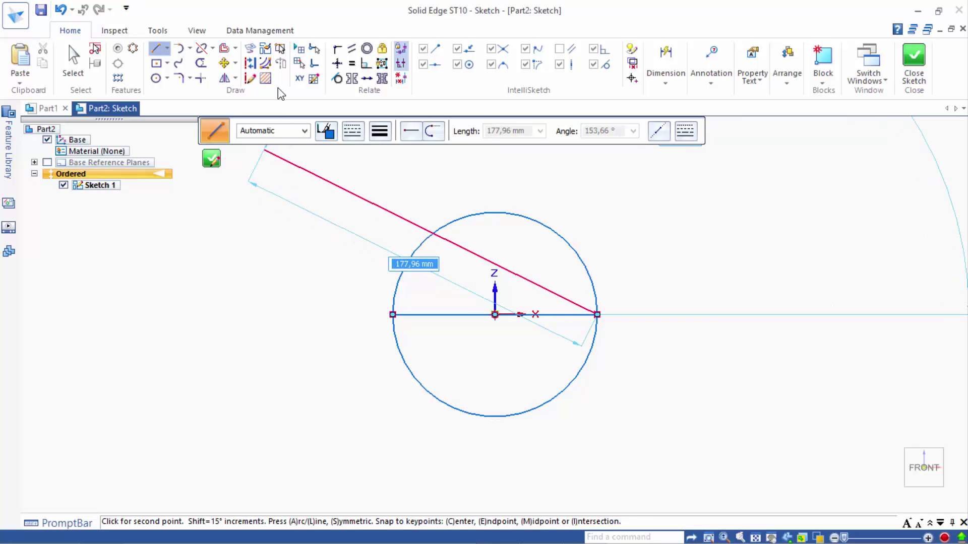
{"action": "left_click", "coordinate": [200, 64]}
{"action": "left_click_drag", "start_coordinate": [392, 366], "coordinate": [418, 356]}
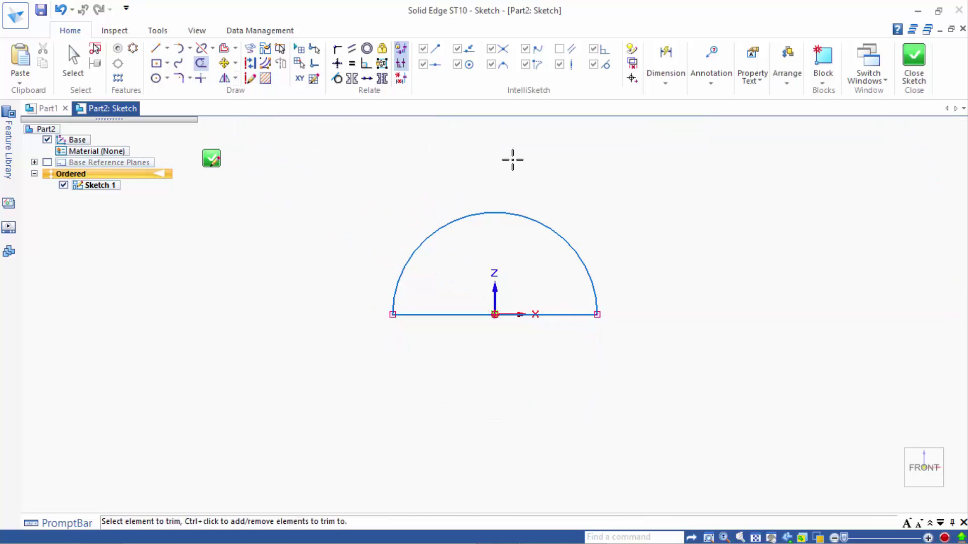
{"action": "key", "text": "Escape"}
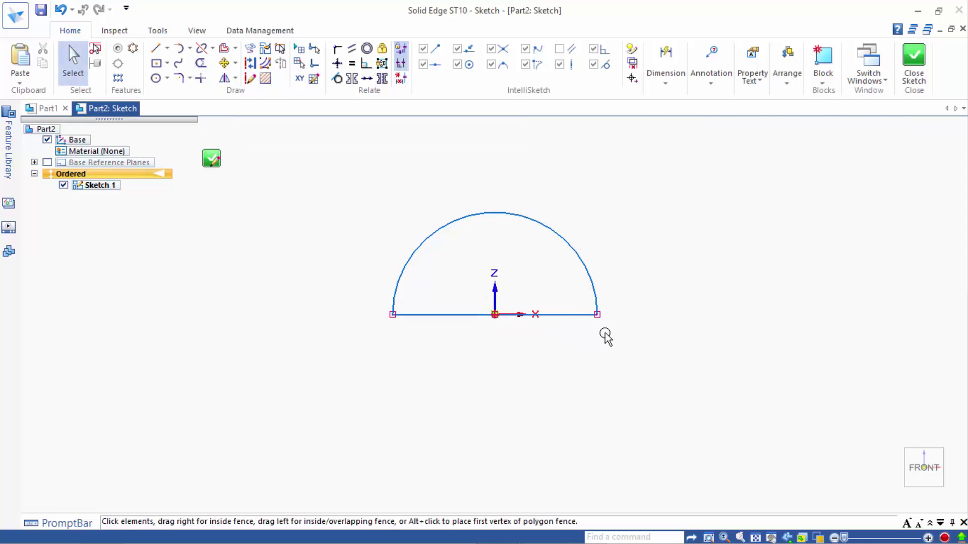
Move the base line and connect its midpoint to the origin.
{"action": "left_click", "coordinate": [598, 316]}
{"action": "left_click_drag", "start_coordinate": [598, 336], "coordinate": [581, 385]}
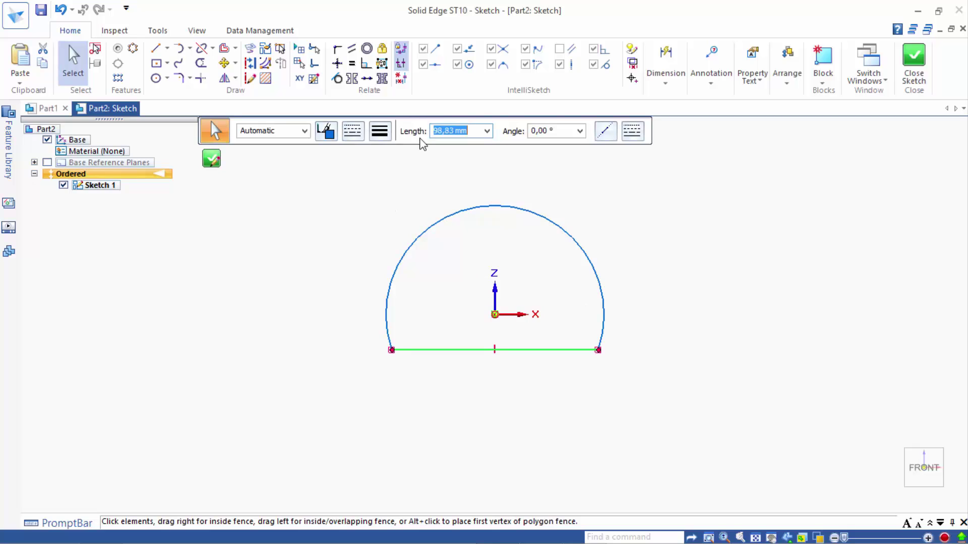
{"action": "left_click", "coordinate": [337, 49]}
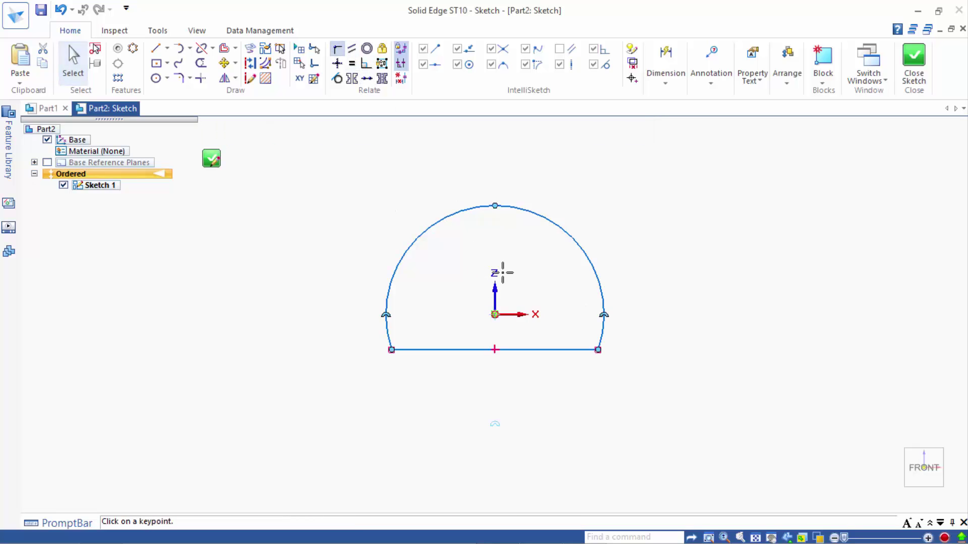
{"action": "left_click", "coordinate": [494, 315]}
{"action": "left_click", "coordinate": [494, 349]}
Dimension the semicircle's radius to 60 and close the sketch.
{"action": "scroll", "coordinate": [464, 187], "scroll_direction": "up", "scroll_amount": 2}
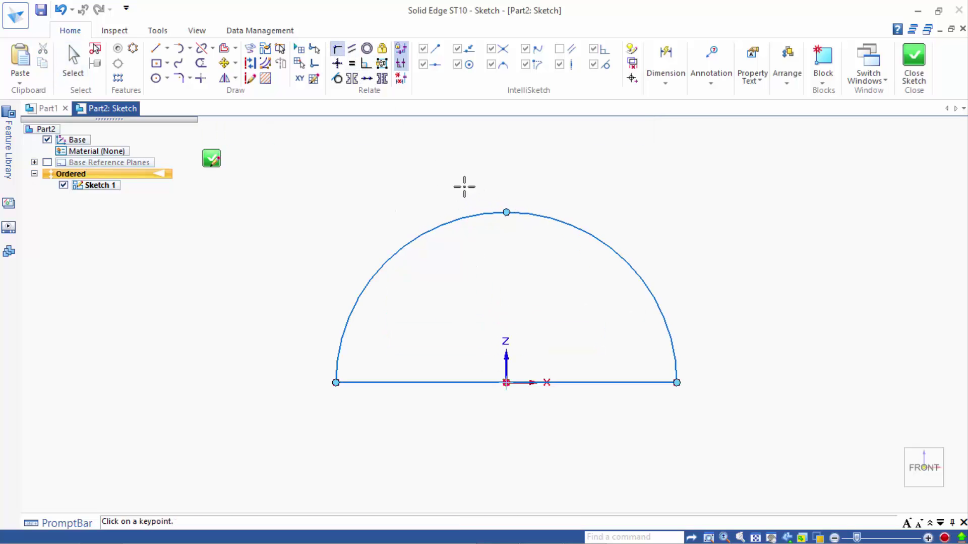
{"action": "left_click", "coordinate": [667, 79]}
{"action": "left_click", "coordinate": [668, 126]}
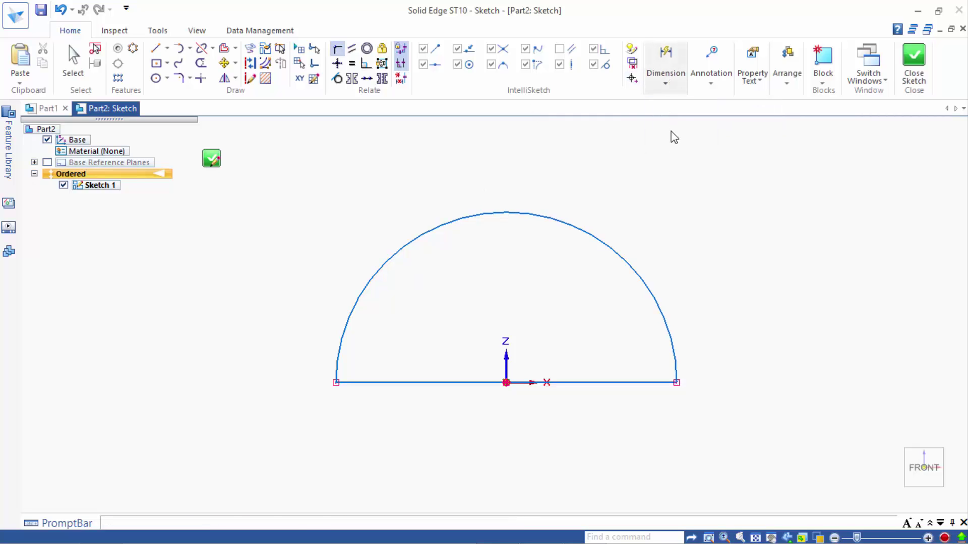
{"action": "left_click", "coordinate": [625, 260]}
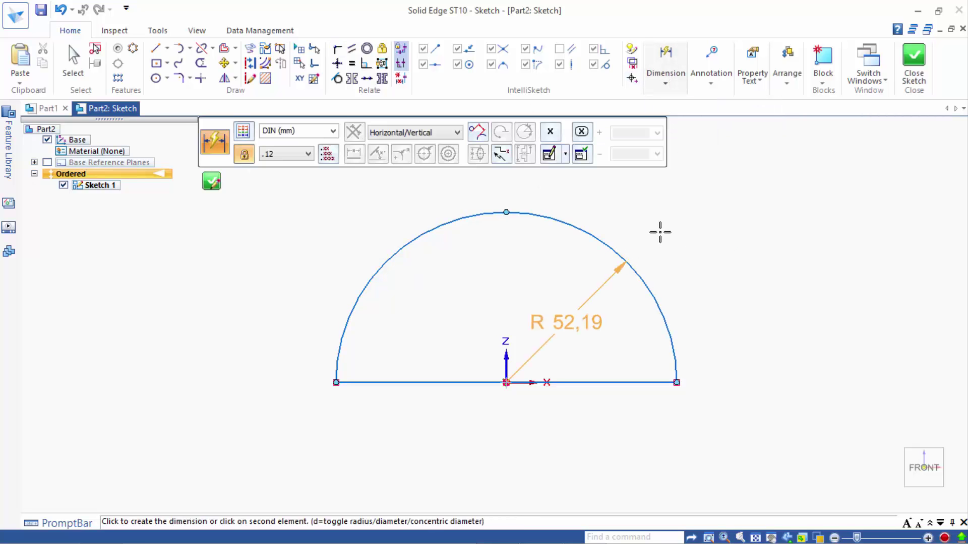
{"action": "left_click", "coordinate": [661, 243]}
{"action": "type", "text": "60"}
{"action": "key", "text": "Return"}
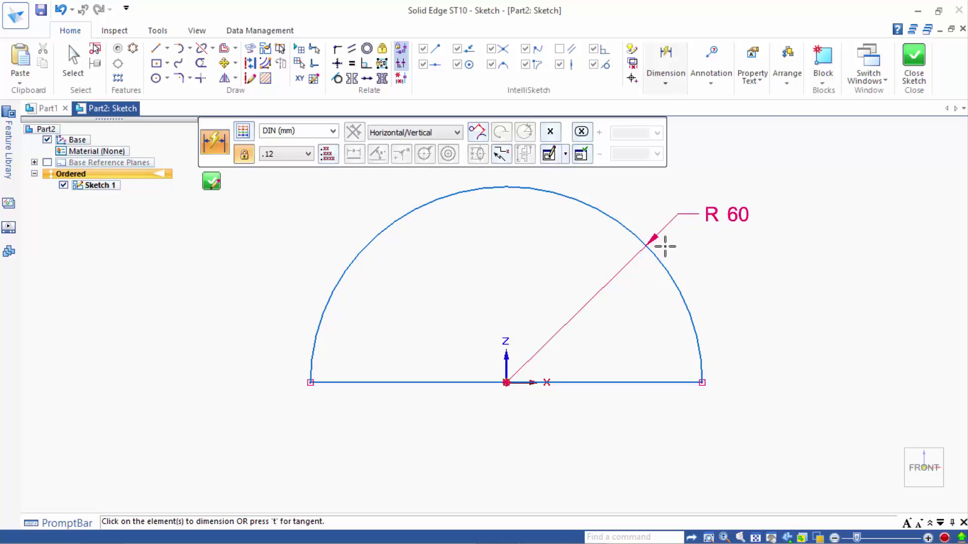
{"action": "left_click", "coordinate": [919, 82]}
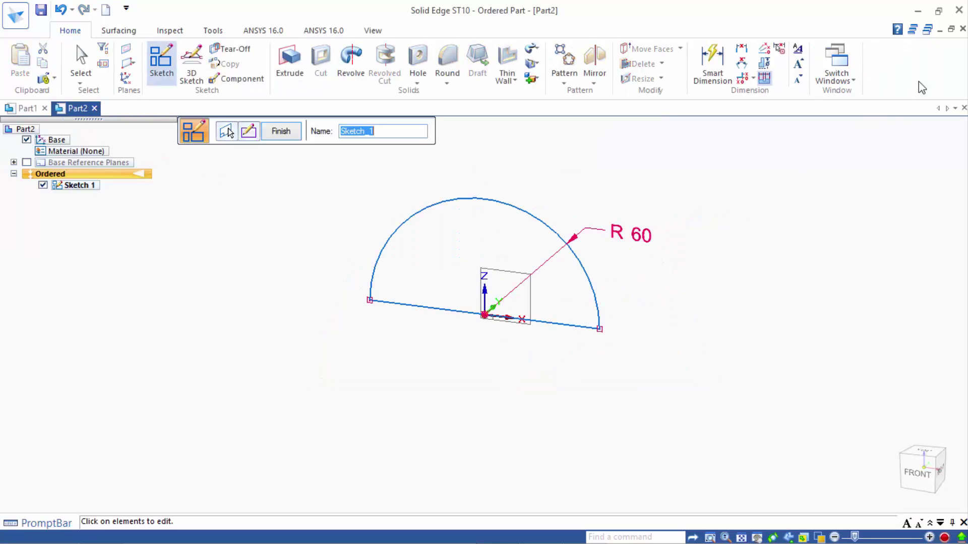
Extrude the semicircle symmetrically 80 mm into a solid half-cylinder.
{"action": "left_click", "coordinate": [281, 132]}
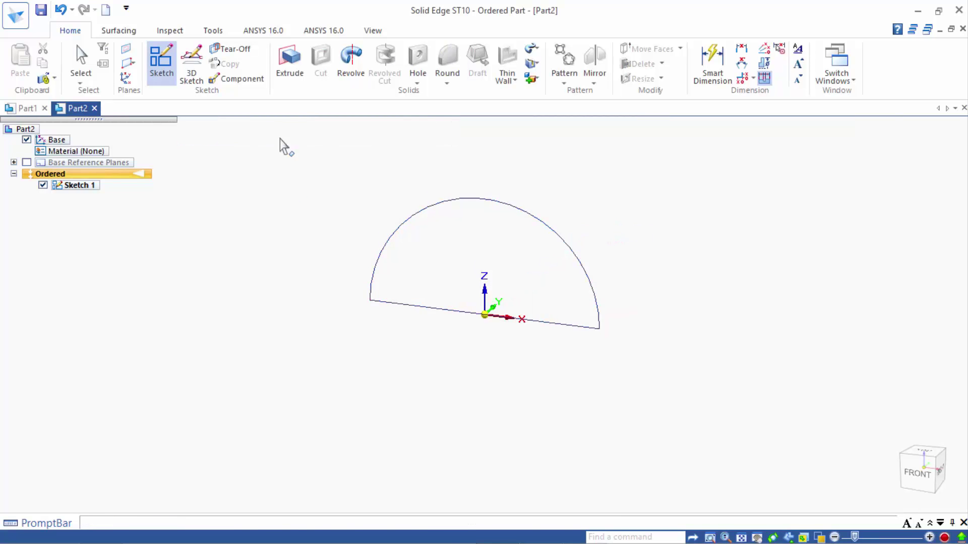
{"action": "left_click", "coordinate": [291, 86]}
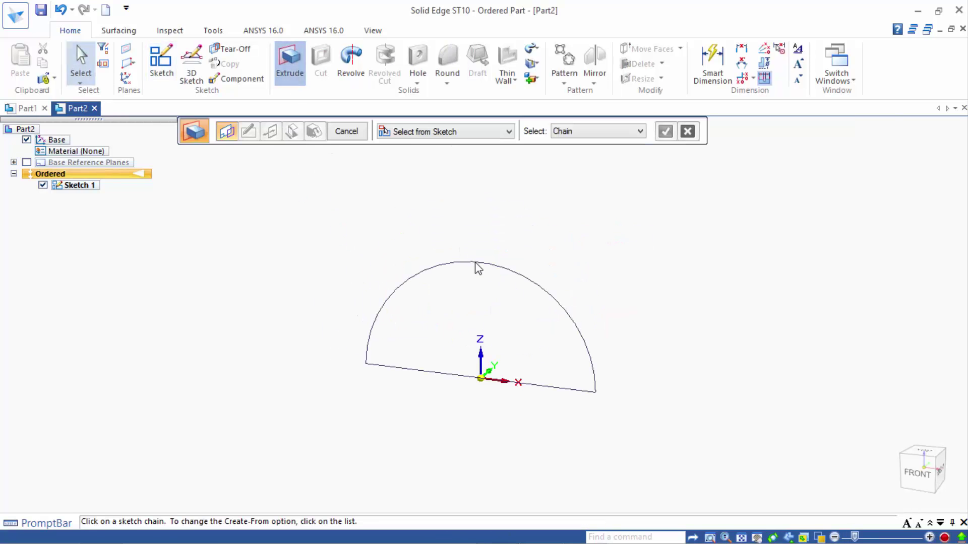
{"action": "left_click", "coordinate": [540, 237]}
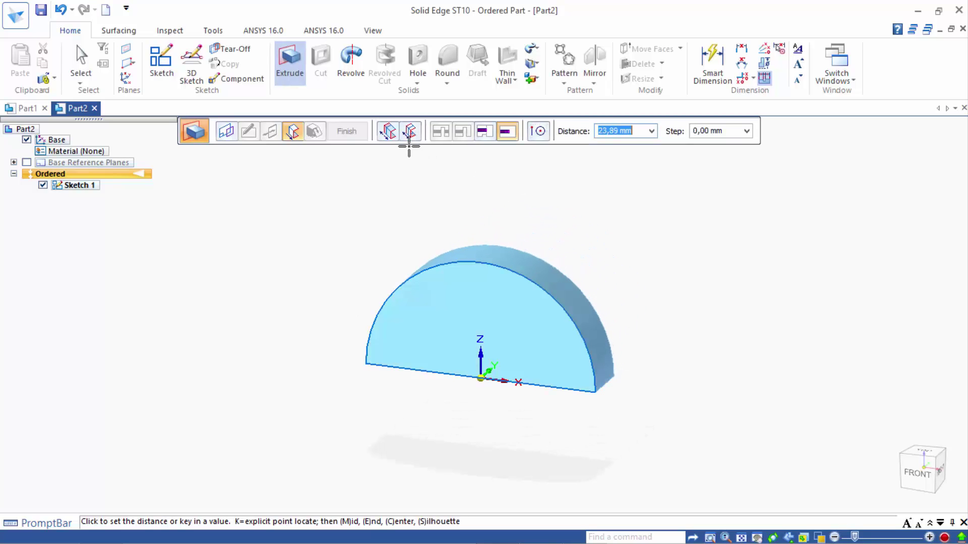
{"action": "left_click", "coordinate": [410, 138]}
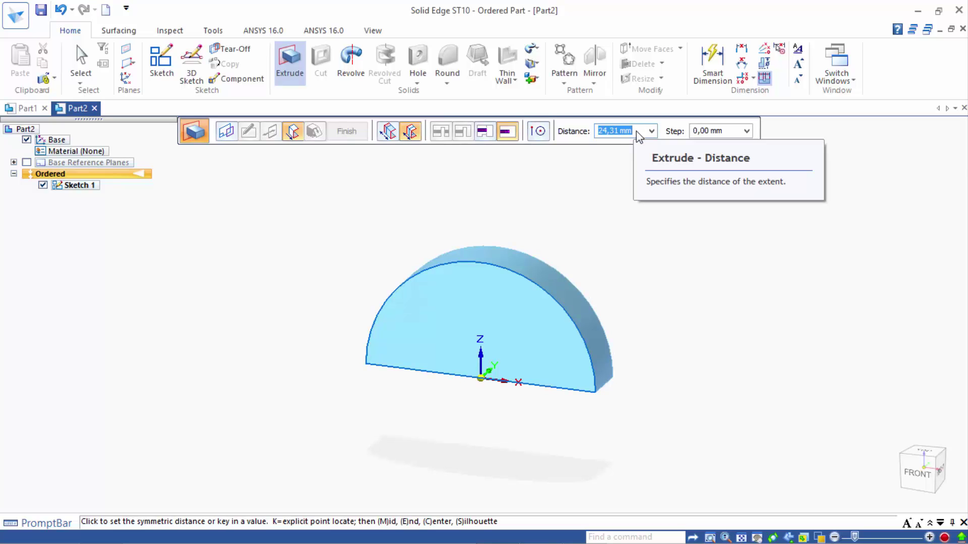
{"action": "type", "text": "80"}
{"action": "key", "text": "Return"}
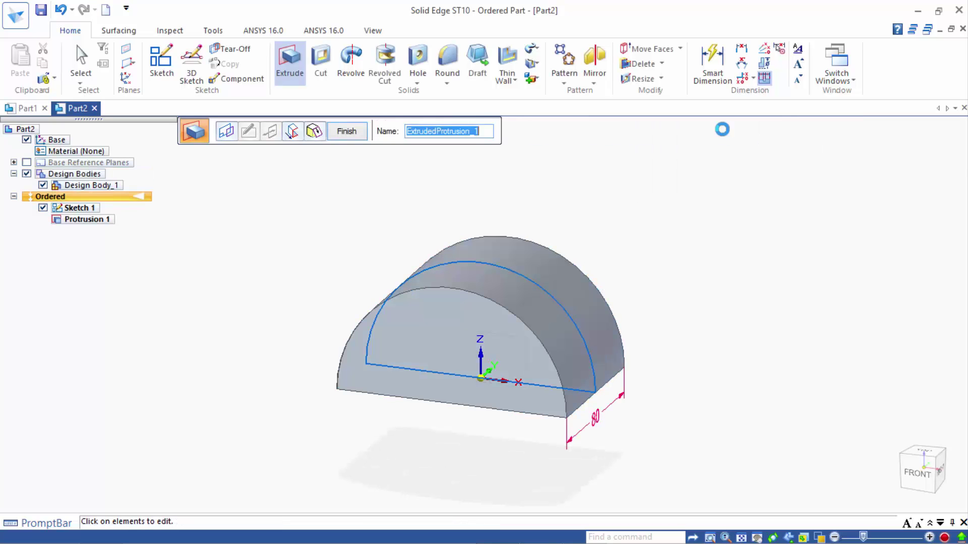
{"action": "left_click", "coordinate": [346, 131]}
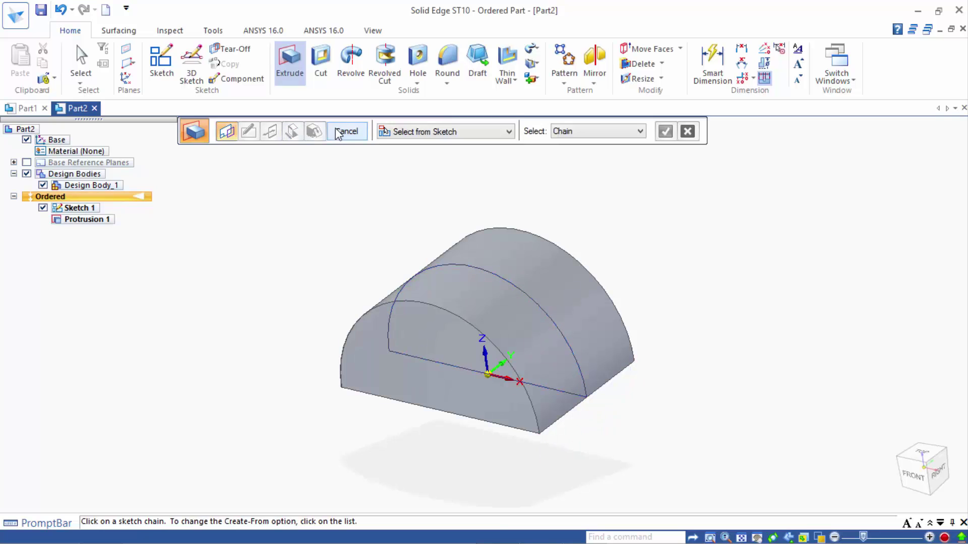
Hide Sketch 1 in PathFinder.
{"action": "key", "text": "Escape"}
{"action": "mouse_move", "coordinate": [367, 203]}
{"action": "middle_mouse_down"}
{"action": "mouse_move", "coordinate": [313, 196]}
{"action": "mouse_move", "coordinate": [491, 162]}
{"action": "mouse_move", "coordinate": [478, 186]}
{"action": "middle_mouse_up"}
{"action": "left_click", "coordinate": [43, 207]}
Start a new sketch on the base plane chosen through QuickPick.
{"action": "left_click", "coordinate": [162, 63]}
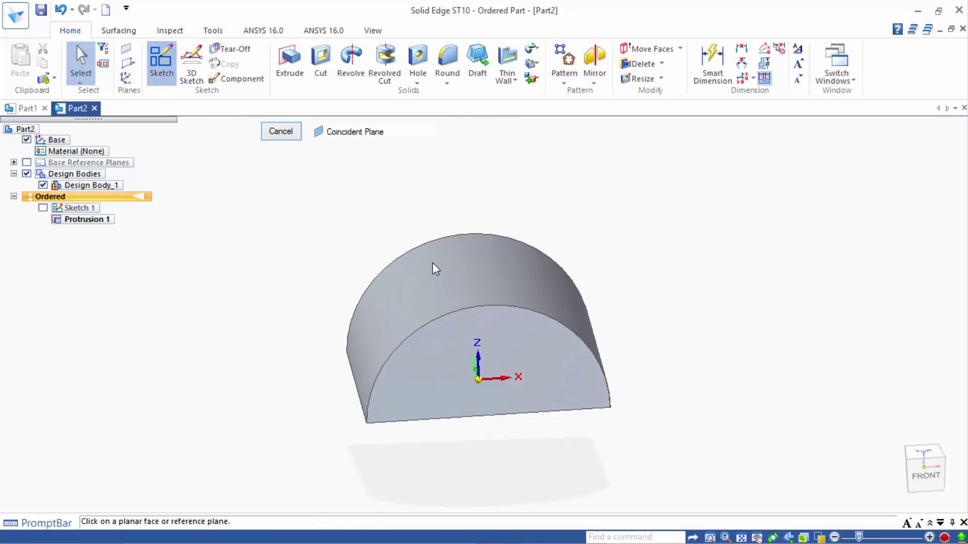
{"action": "right_click", "coordinate": [494, 355]}
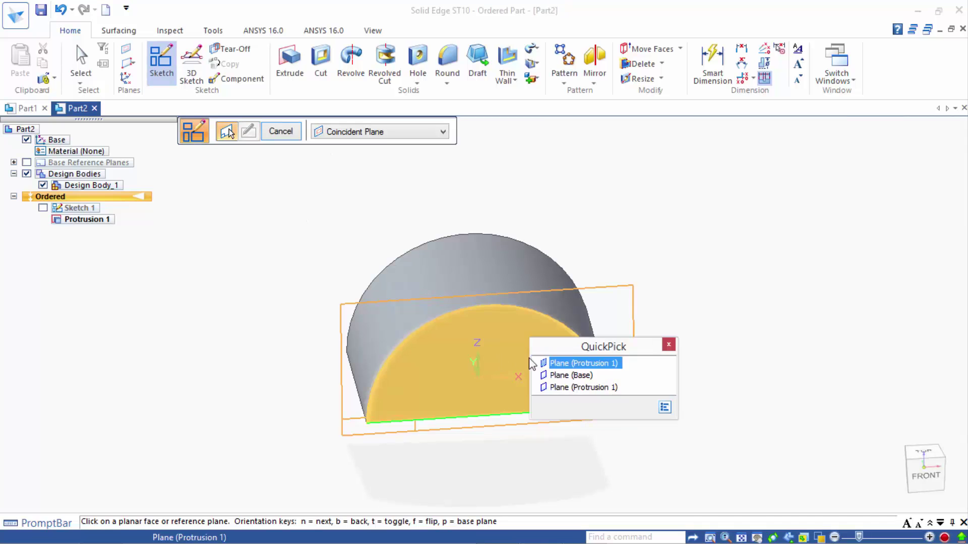
{"action": "left_click", "coordinate": [570, 376]}
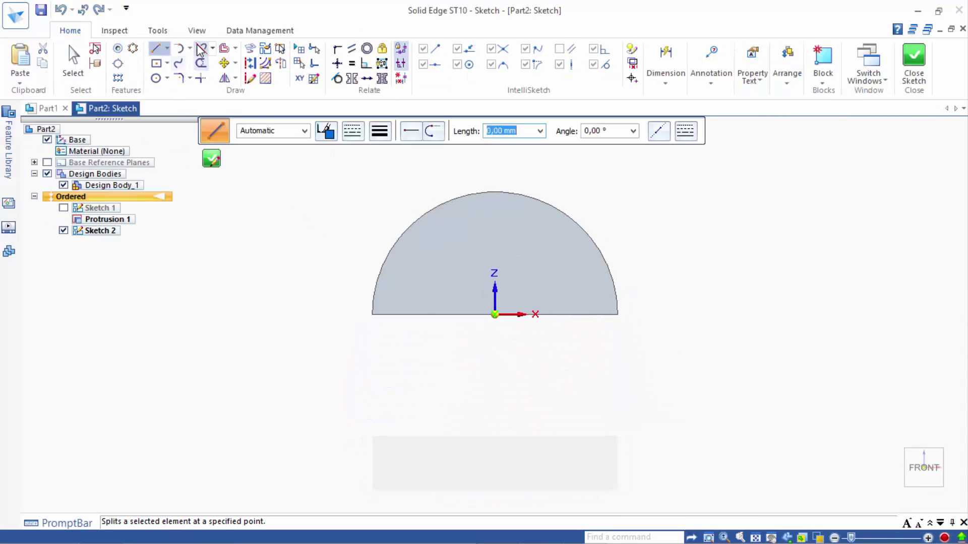
Draw a three-point arc from the semicircle's right end, tangent to it.
{"action": "left_click", "coordinate": [190, 48]}
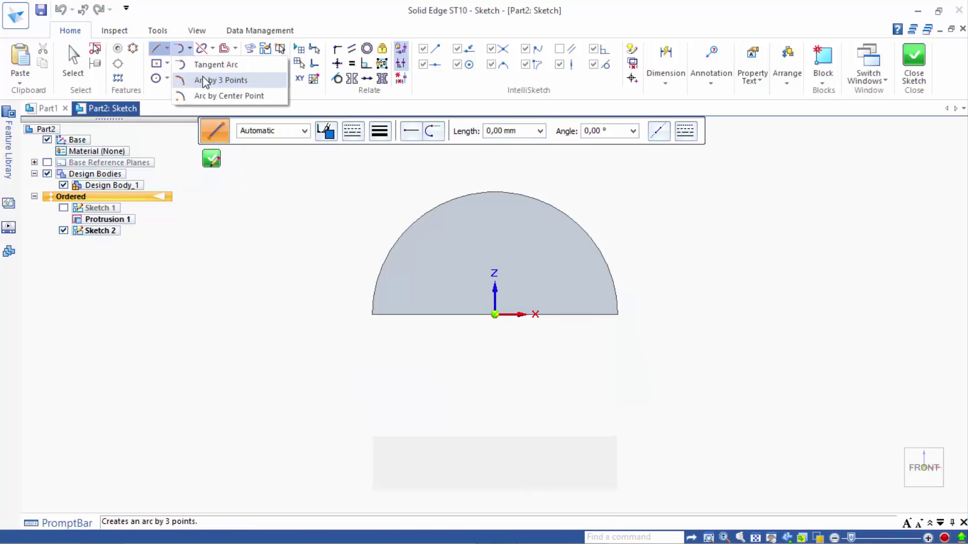
{"action": "left_click", "coordinate": [204, 80]}
{"action": "left_click", "coordinate": [616, 314]}
{"action": "scroll", "coordinate": [668, 409], "scroll_direction": "down", "scroll_amount": 3}
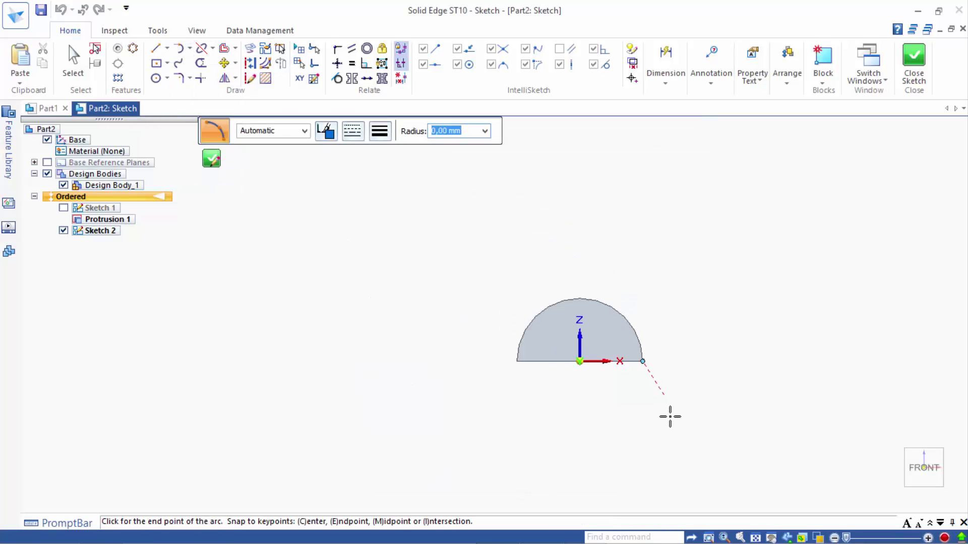
{"action": "left_click", "coordinate": [496, 243]}
{"action": "left_click", "coordinate": [556, 237]}
{"action": "left_click", "coordinate": [337, 79]}
{"action": "left_click", "coordinate": [629, 316]}
{"action": "scroll", "coordinate": [608, 225], "scroll_direction": "up", "scroll_amount": 1}
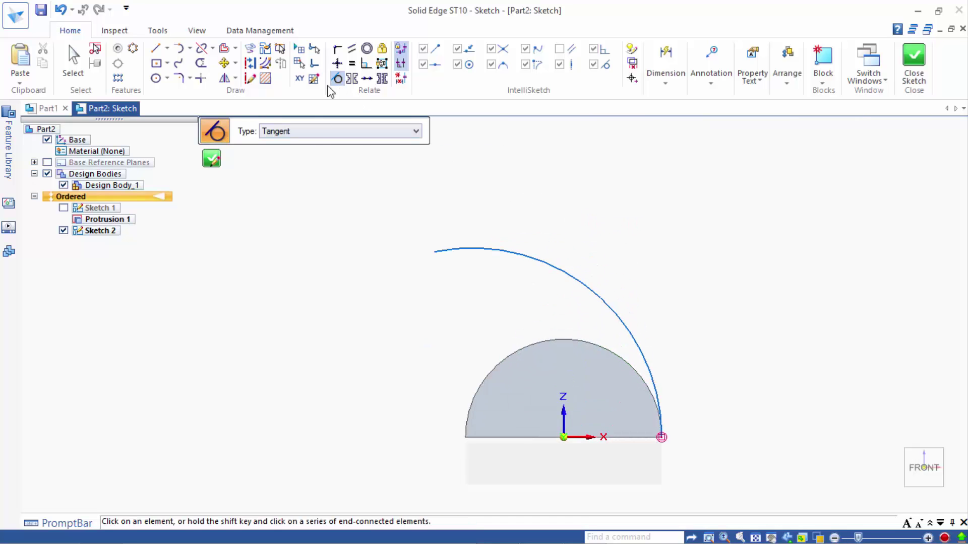
{"action": "left_click", "coordinate": [337, 63]}
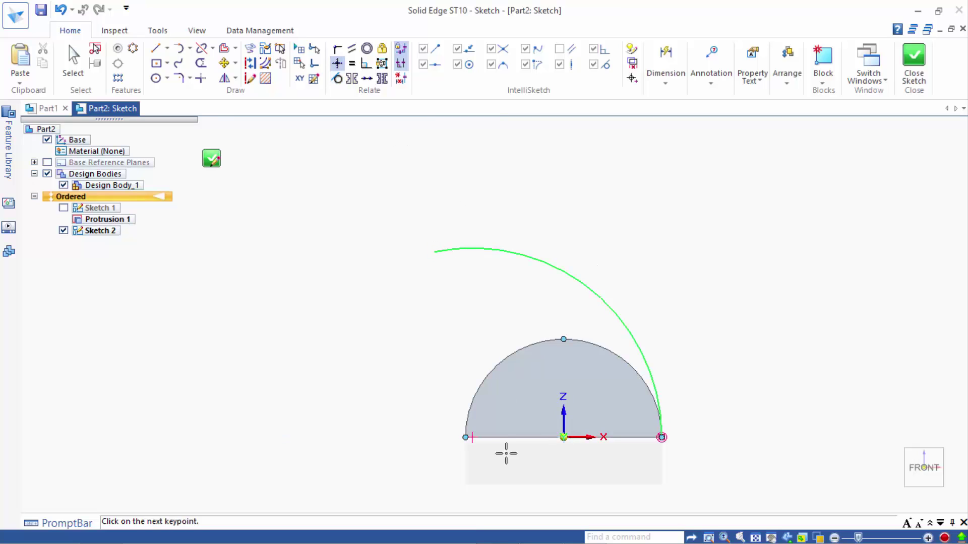
Align the arc's end above the base's left end and draw a horizontal line leftward.
{"action": "left_click", "coordinate": [474, 435]}
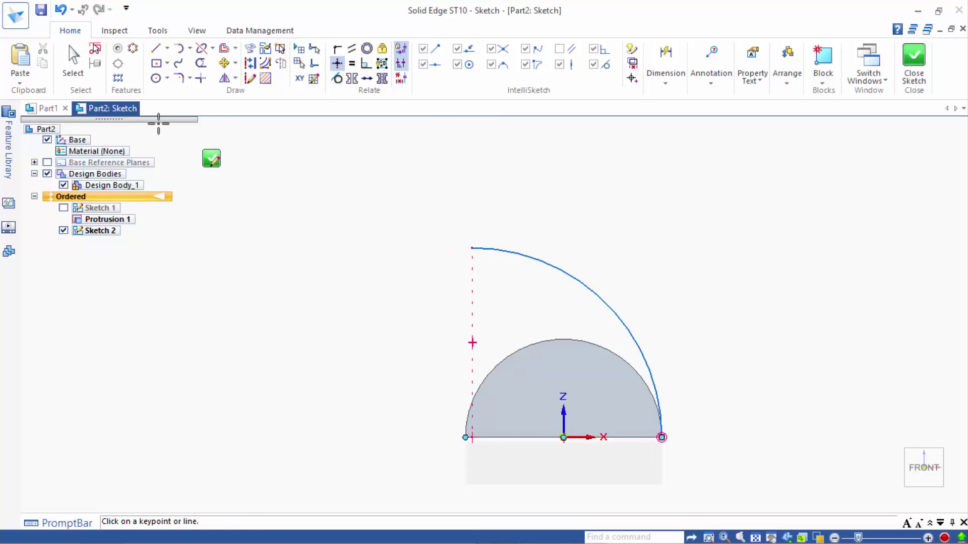
{"action": "left_click", "coordinate": [155, 48]}
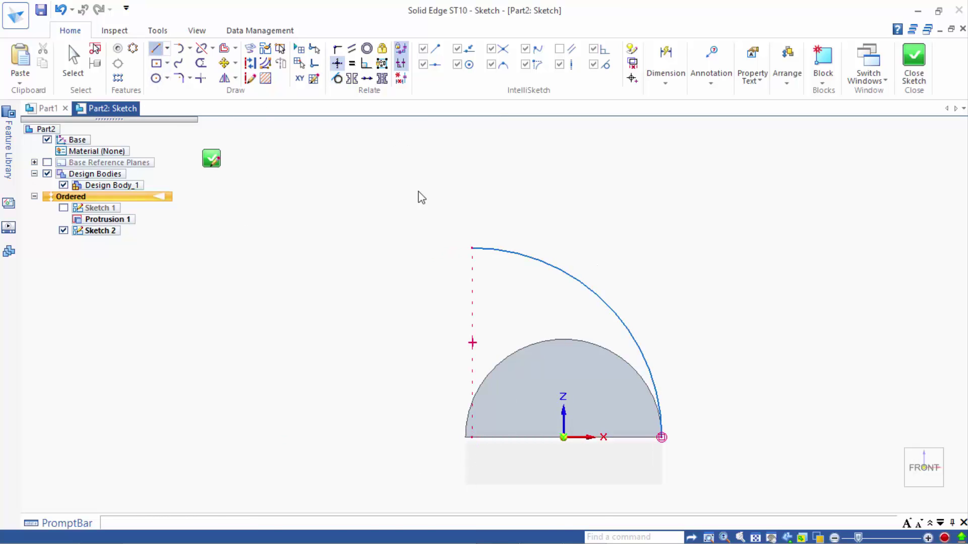
{"action": "left_click", "coordinate": [471, 248]}
{"action": "left_click", "coordinate": [385, 248]}
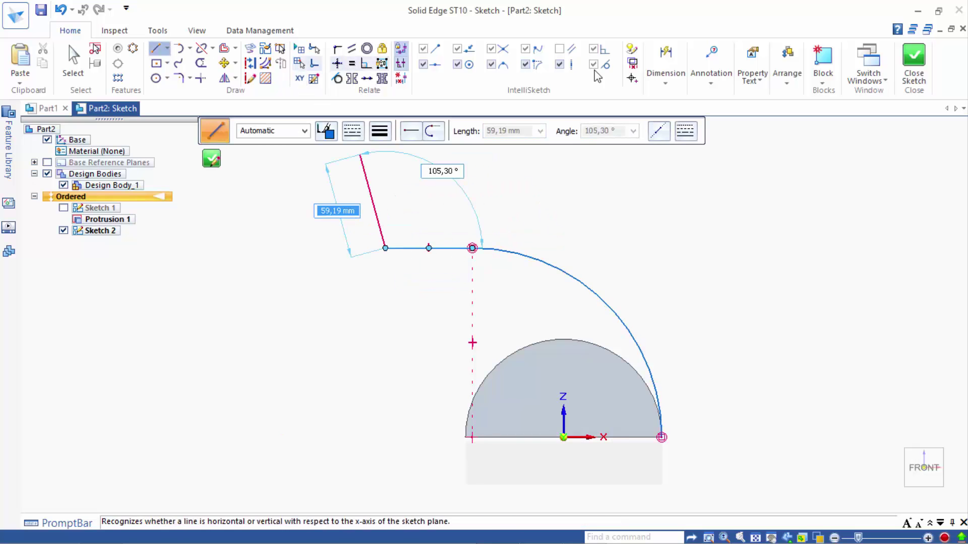
{"action": "key", "text": "Escape"}
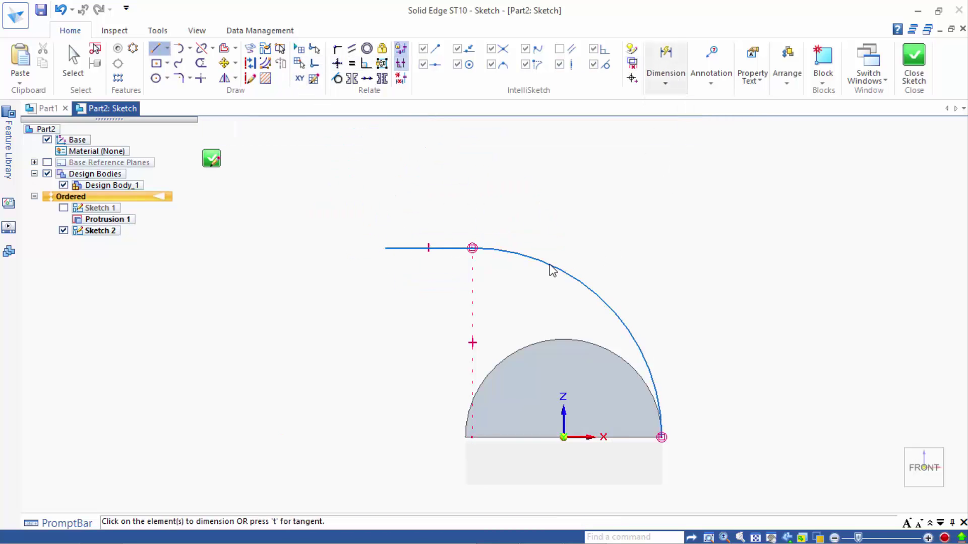
Dimension the arc to R 100 and the line end 81,5 from the origin, then close the sketch.
{"action": "left_click", "coordinate": [547, 262]}
{"action": "left_click", "coordinate": [567, 232]}
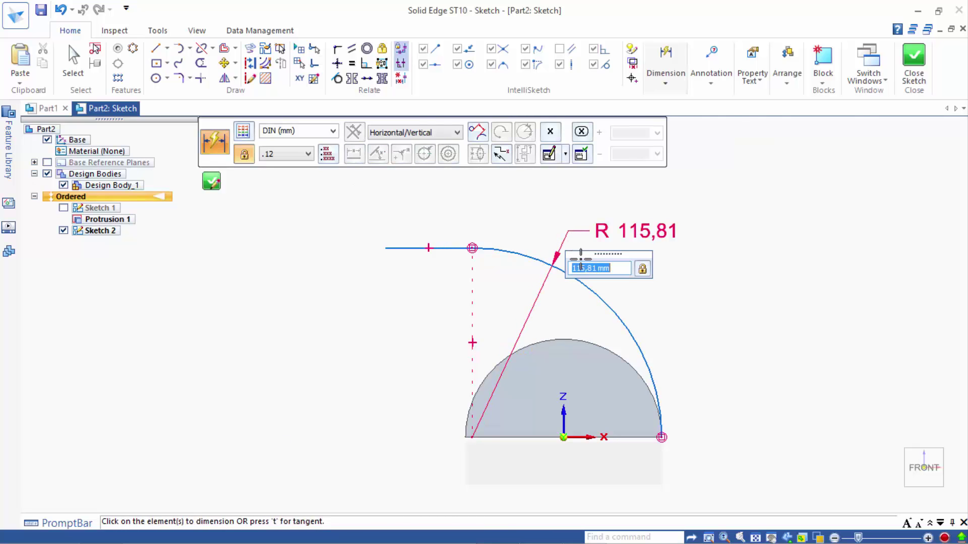
{"action": "type", "text": "100"}
{"action": "key", "text": "Return"}
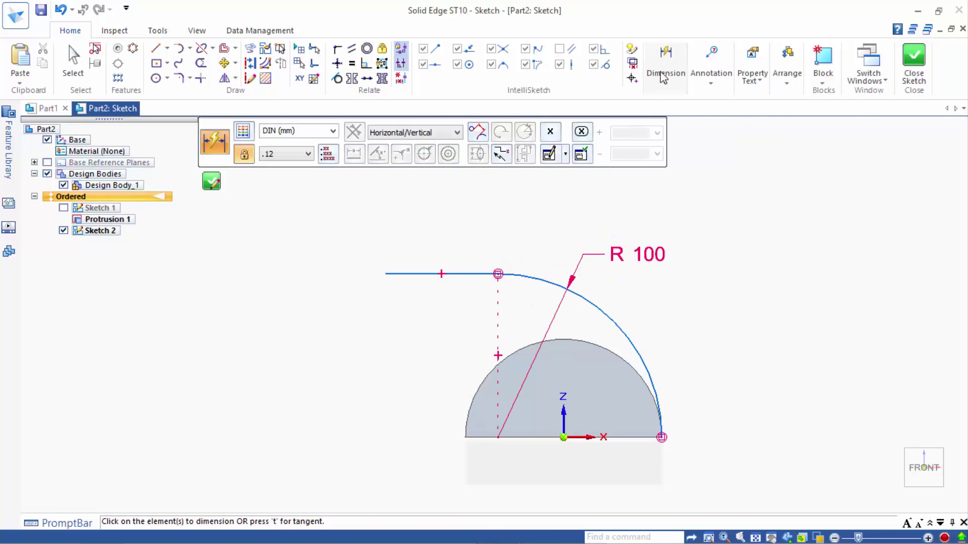
{"action": "left_click", "coordinate": [663, 75]}
{"action": "left_click", "coordinate": [698, 106]}
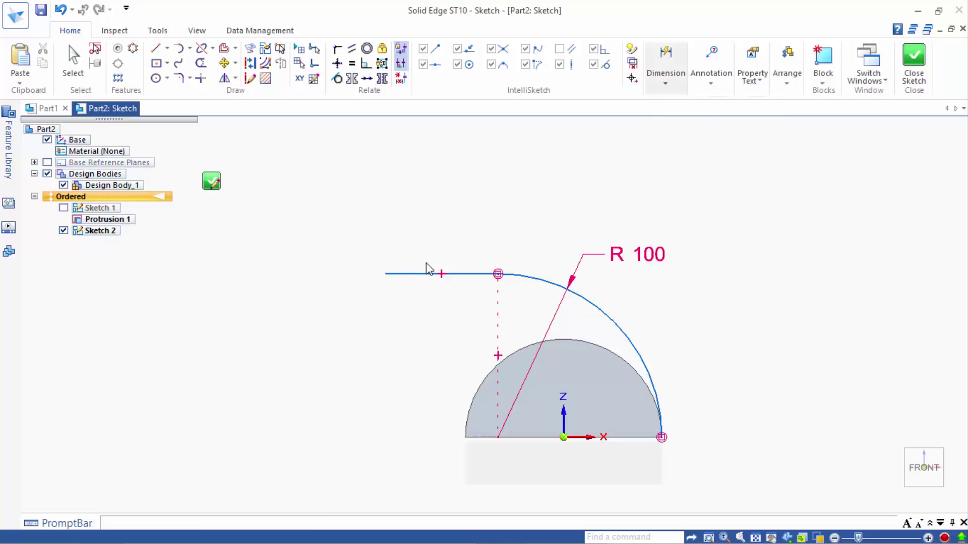
{"action": "left_click", "coordinate": [385, 274]}
{"action": "left_click", "coordinate": [565, 436]}
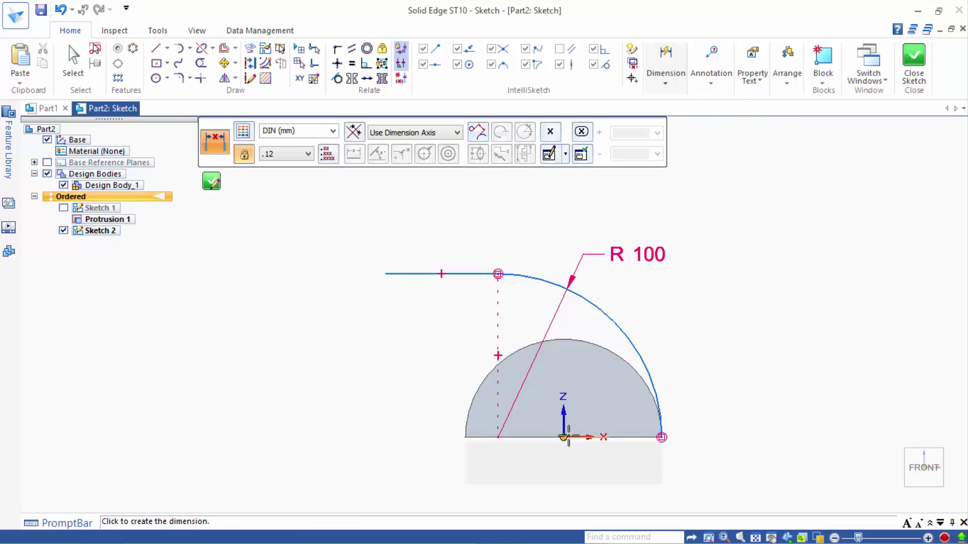
{"action": "left_click", "coordinate": [476, 477]}
{"action": "type", "text": "81"}
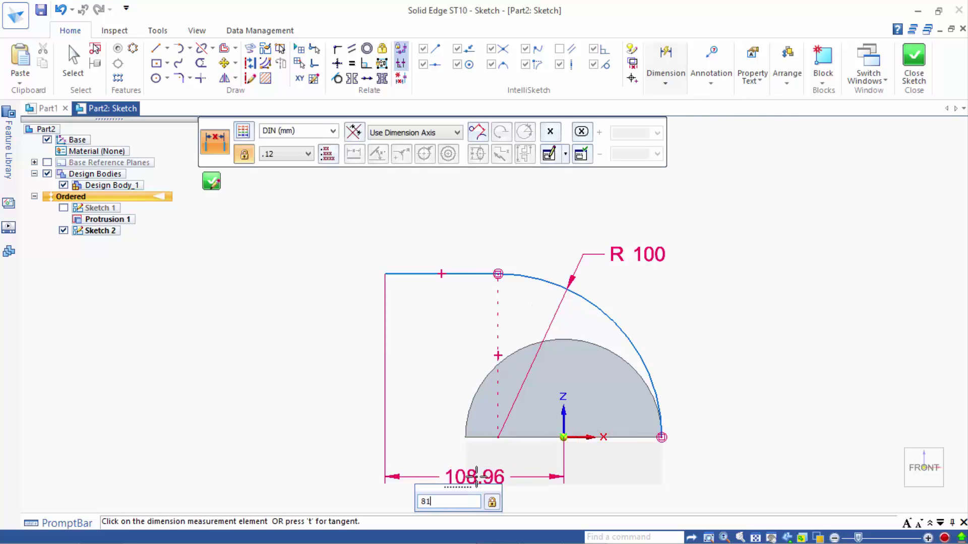
{"action": "type", "text": ",5"}
{"action": "key", "text": "Return"}
{"action": "left_click", "coordinate": [211, 183]}
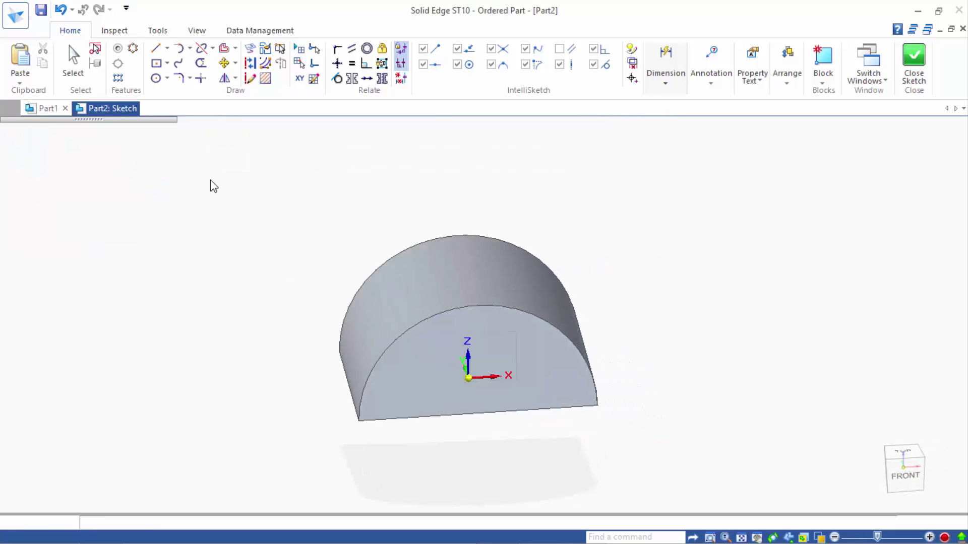
Start a new sketch on the base top plane picked via QuickPick.
{"action": "left_click", "coordinate": [282, 132]}
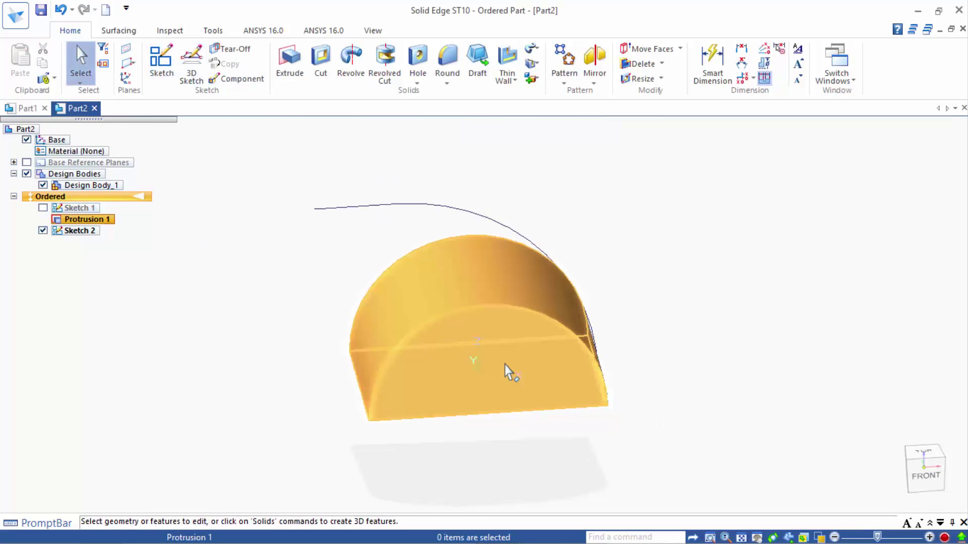
{"action": "left_click", "coordinate": [161, 60]}
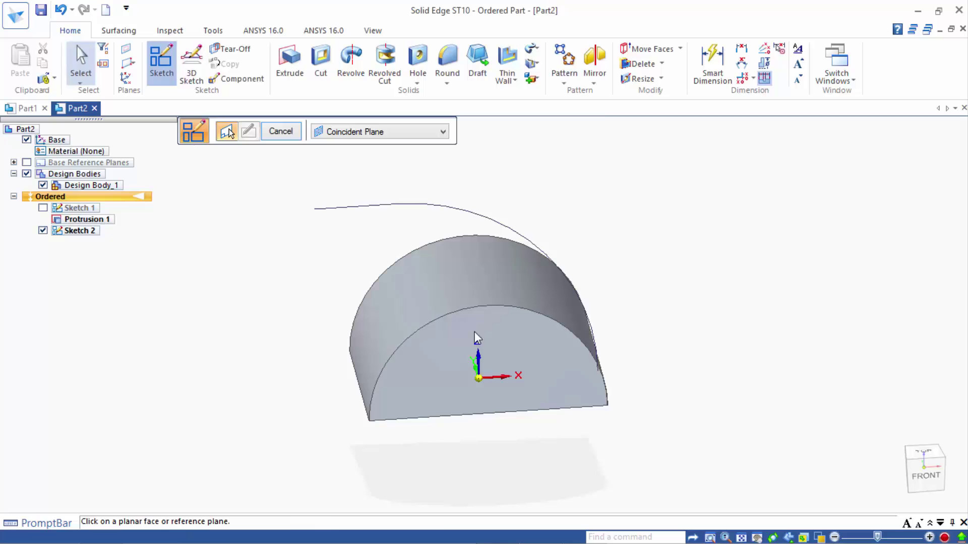
{"action": "right_click", "coordinate": [494, 373]}
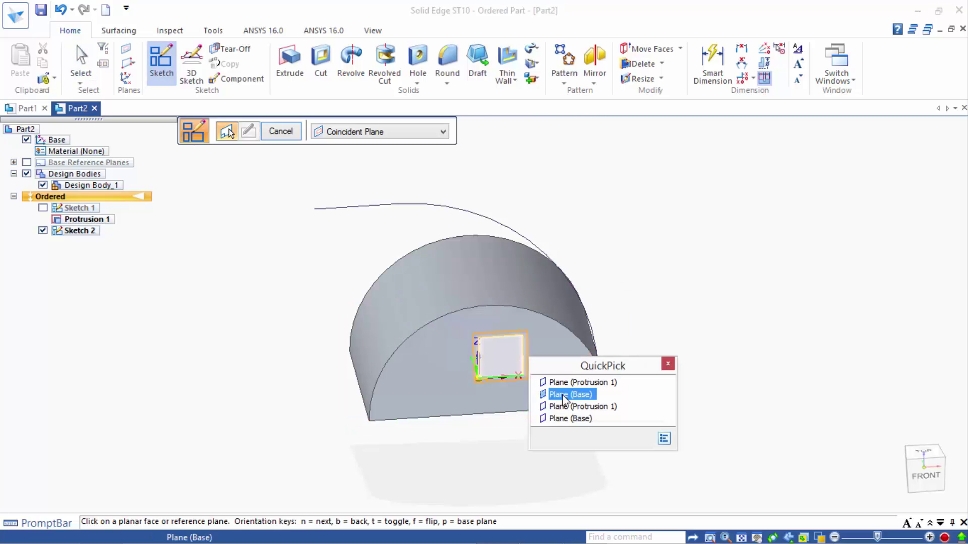
{"action": "left_click", "coordinate": [560, 419]}
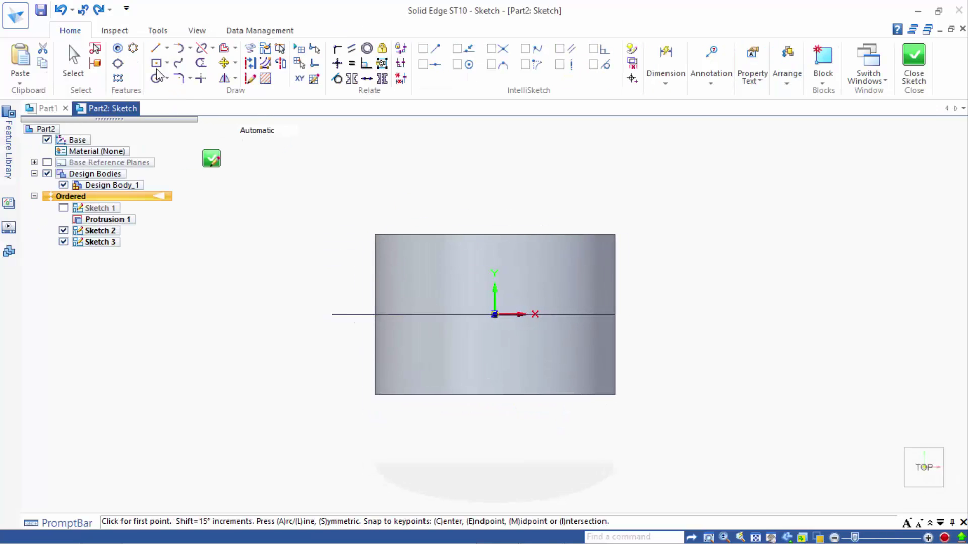
Draw a centred rectangle left of the part and fillet all four corners.
{"action": "left_click", "coordinate": [156, 63]}
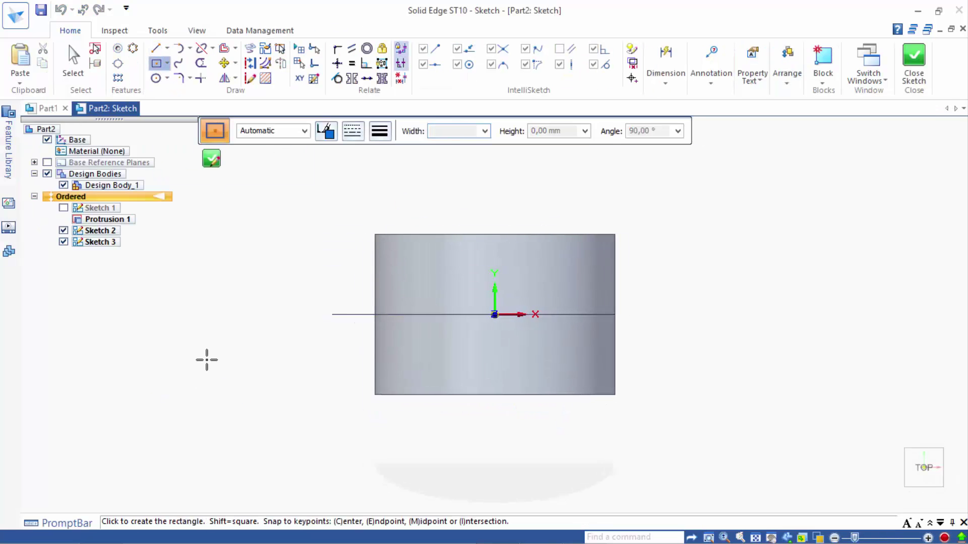
{"action": "left_click", "coordinate": [170, 392]}
{"action": "left_click", "coordinate": [248, 297]}
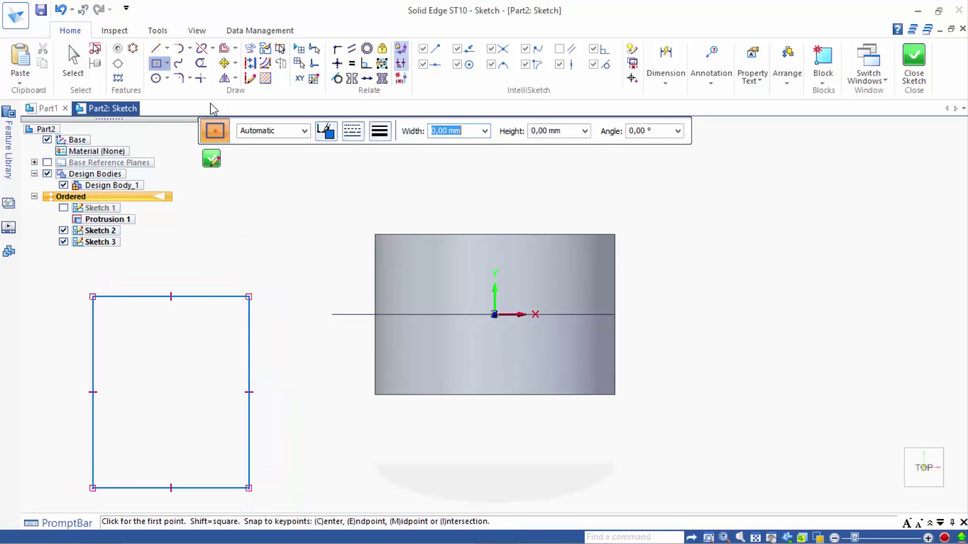
{"action": "left_click", "coordinate": [179, 78]}
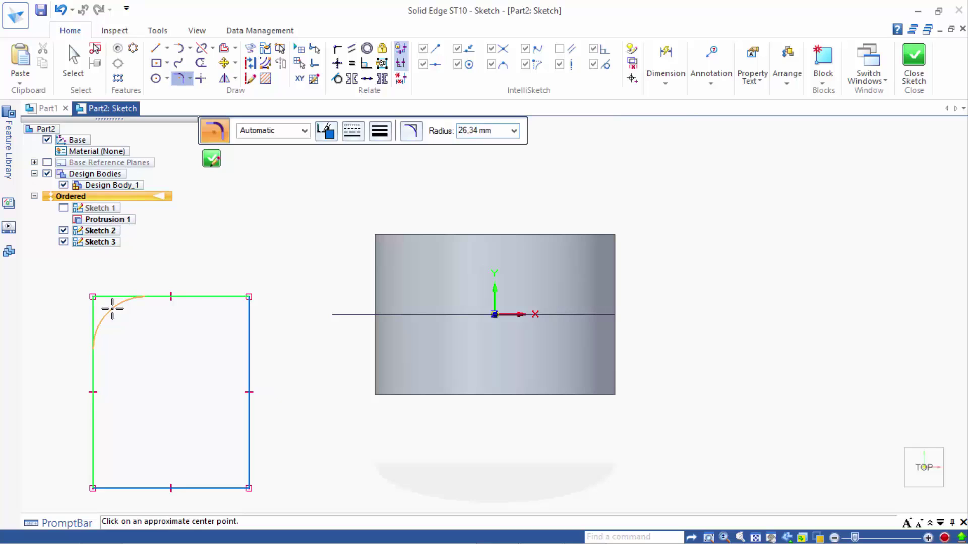
{"action": "left_click", "coordinate": [112, 309]}
{"action": "left_click", "coordinate": [231, 297]}
{"action": "left_click", "coordinate": [239, 312]}
{"action": "left_click", "coordinate": [140, 477]}
{"action": "left_click", "coordinate": [100, 463]}
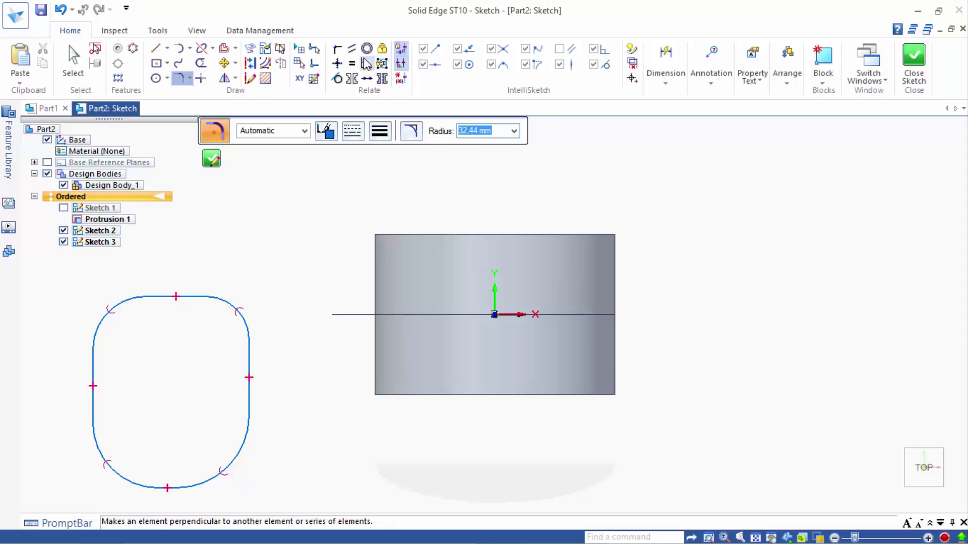
Make the four corner arcs equal and widen the profile by dragging its right side.
{"action": "left_click", "coordinate": [352, 63]}
{"action": "left_click", "coordinate": [228, 306]}
{"action": "left_click", "coordinate": [233, 465]}
{"action": "left_click", "coordinate": [200, 485]}
{"action": "left_click", "coordinate": [115, 460]}
{"action": "left_click", "coordinate": [111, 305]}
{"action": "left_click", "coordinate": [216, 315]}
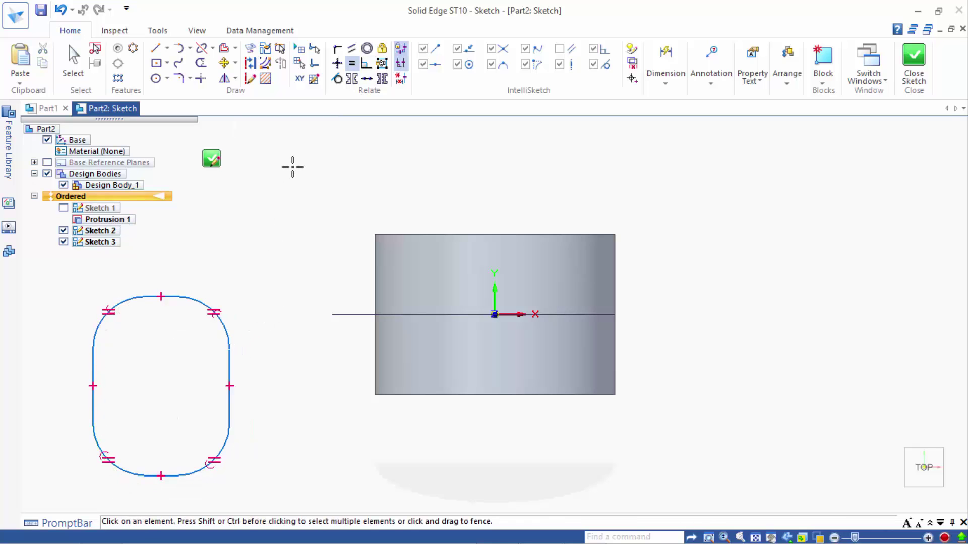
{"action": "key", "text": "Escape"}
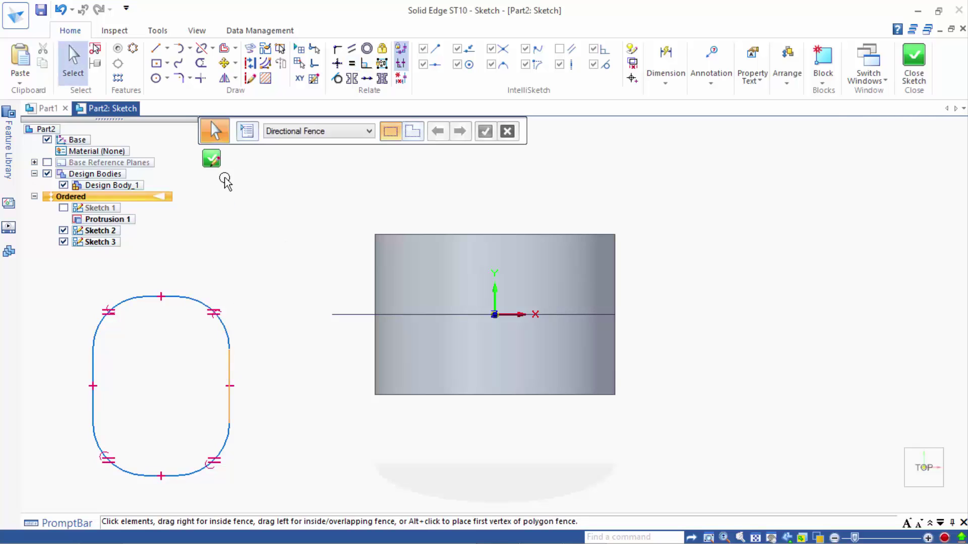
{"action": "left_click_drag", "start_coordinate": [230, 347], "coordinate": [283, 345]}
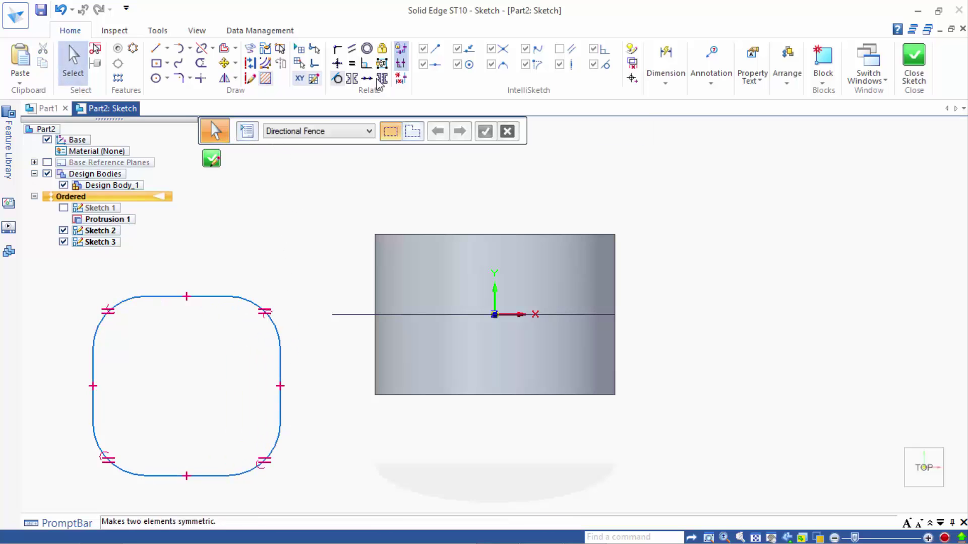
{"action": "left_click", "coordinate": [672, 74]}
Dimension the rounded profile's width to 42,5.
{"action": "left_click", "coordinate": [657, 113]}
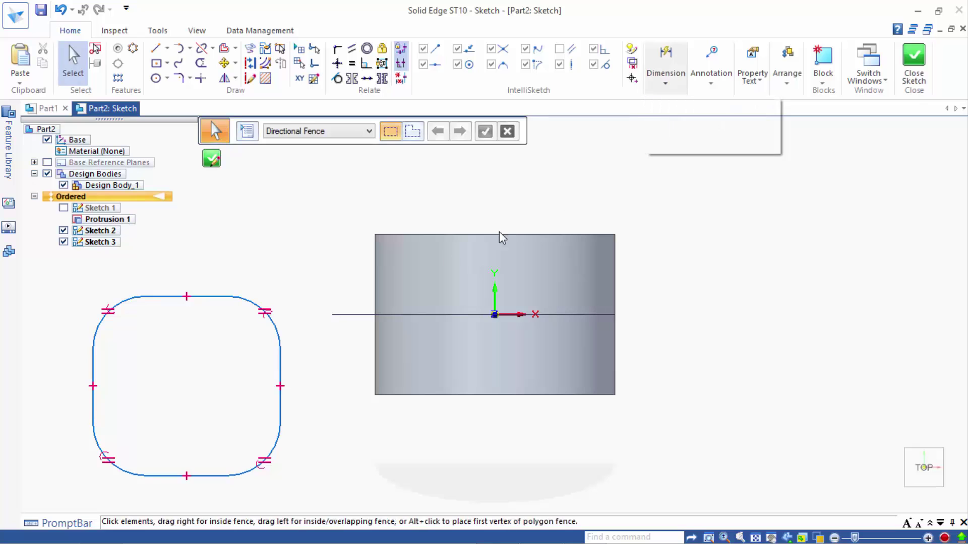
{"action": "left_click", "coordinate": [280, 370]}
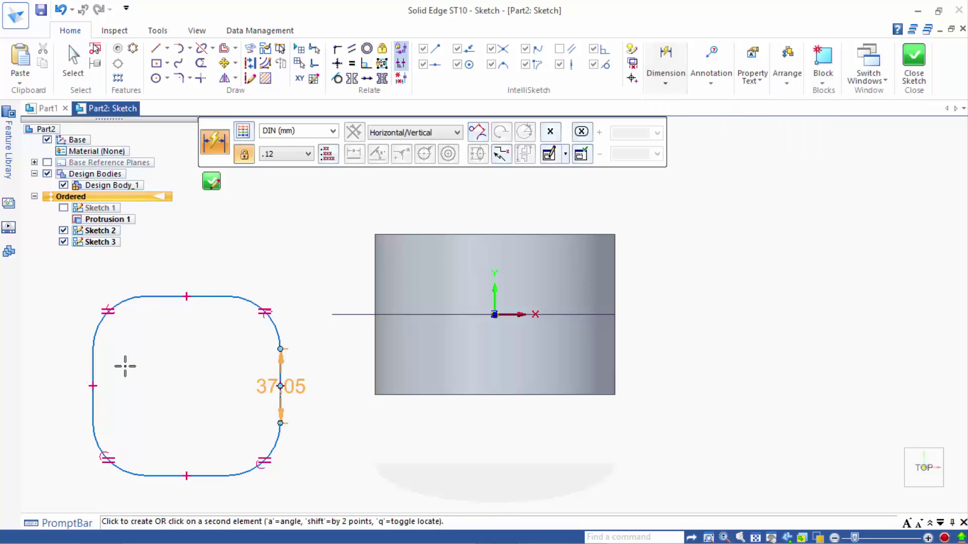
{"action": "left_click", "coordinate": [93, 356]}
{"action": "left_click", "coordinate": [190, 270]}
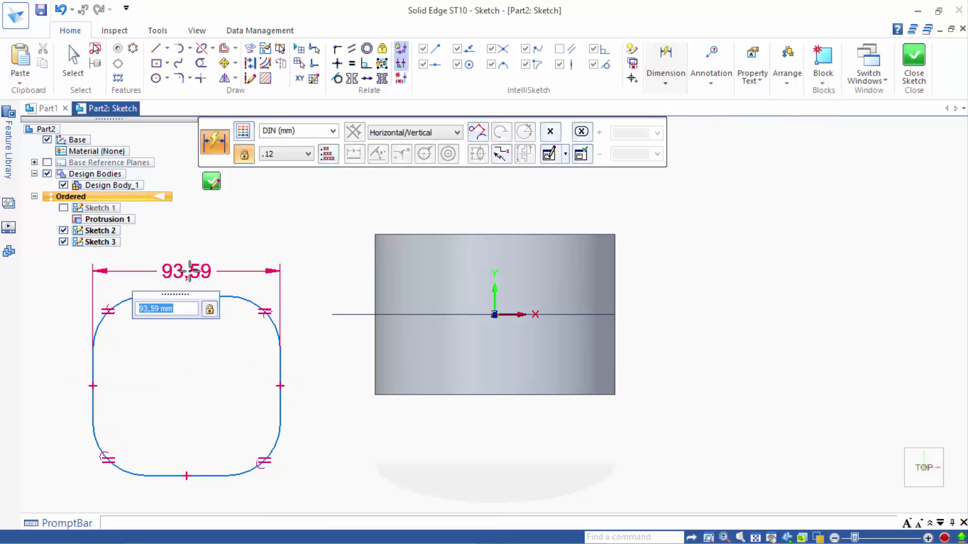
{"action": "type", "text": ",5"}
{"action": "key", "text": "Return"}
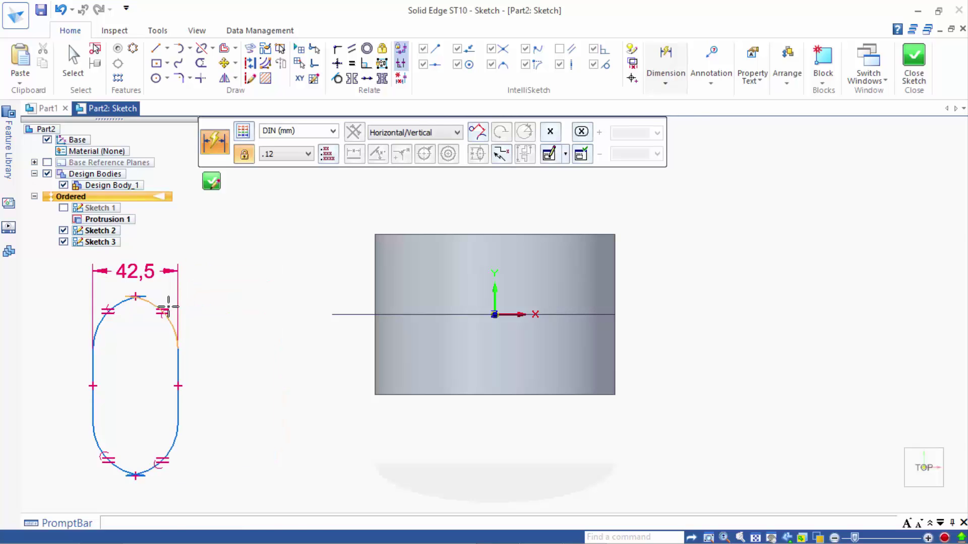
{"action": "left_click", "coordinate": [177, 367]}
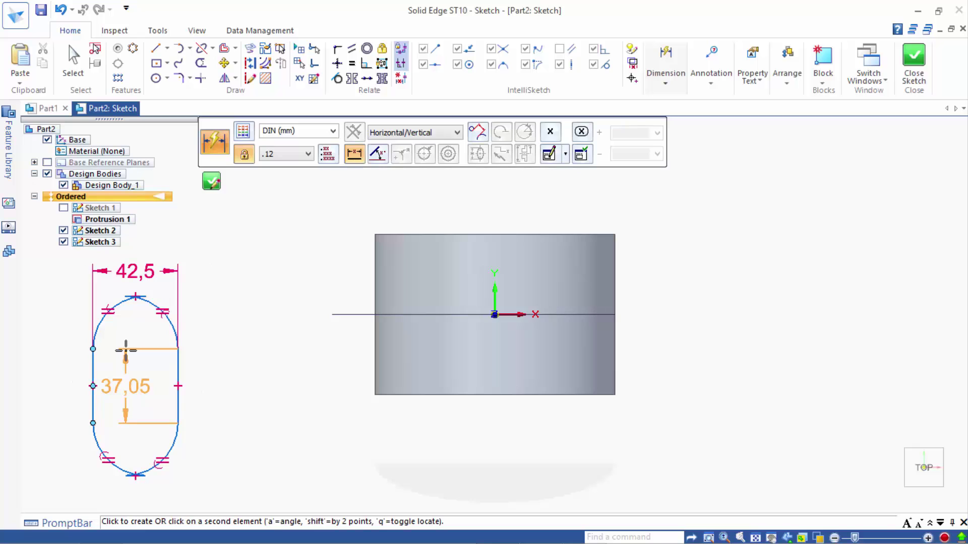
{"action": "key", "text": "Escape"}
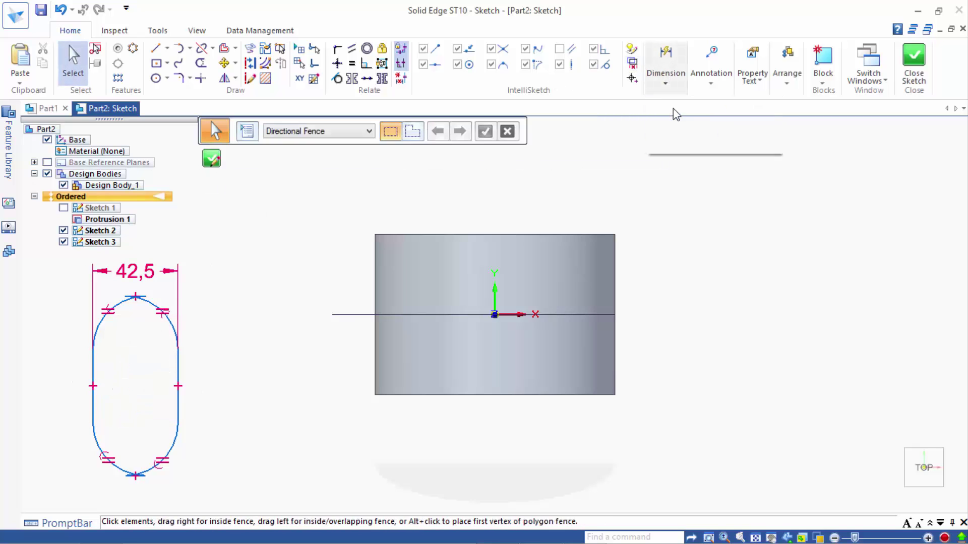
Set the corner radius to 15 and the profile height to 57,5.
{"action": "left_click", "coordinate": [665, 55]}
{"action": "left_click", "coordinate": [173, 320]}
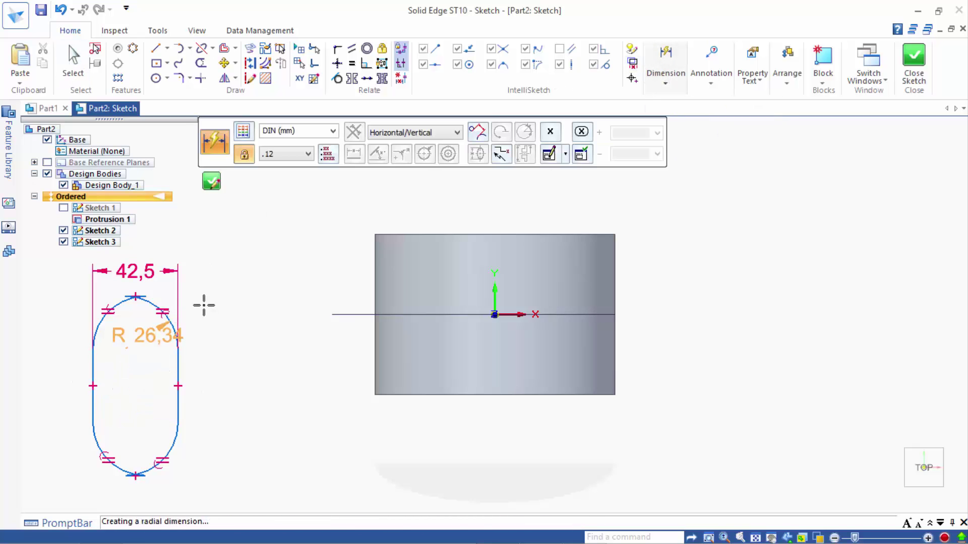
{"action": "left_click", "coordinate": [207, 303]}
{"action": "type", "text": "15"}
{"action": "key", "text": "Return"}
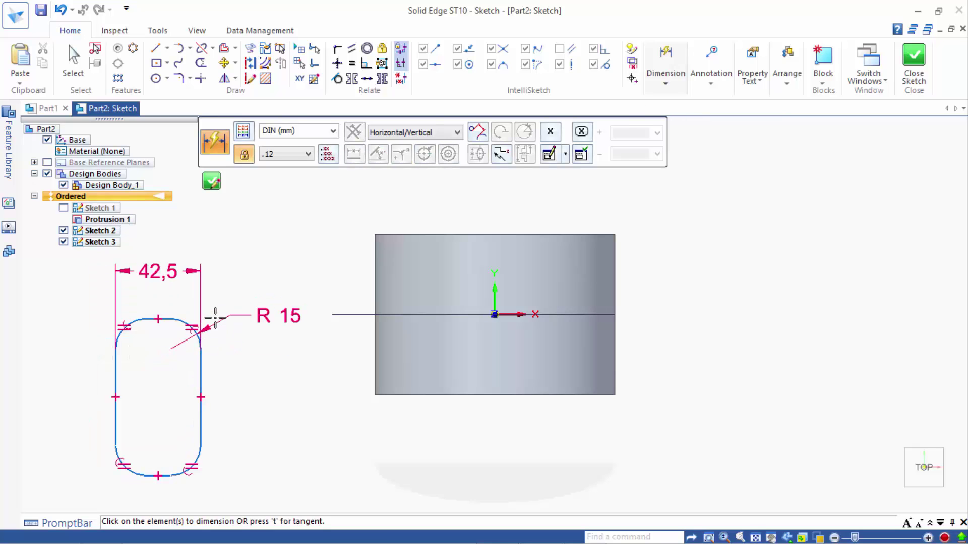
{"action": "left_click", "coordinate": [156, 318]}
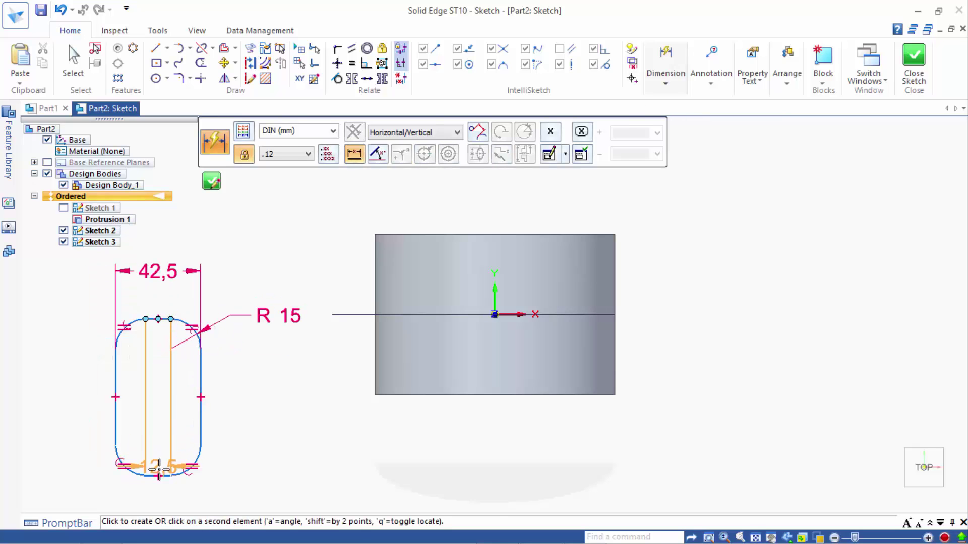
{"action": "left_click", "coordinate": [157, 476]}
{"action": "left_click", "coordinate": [256, 412]}
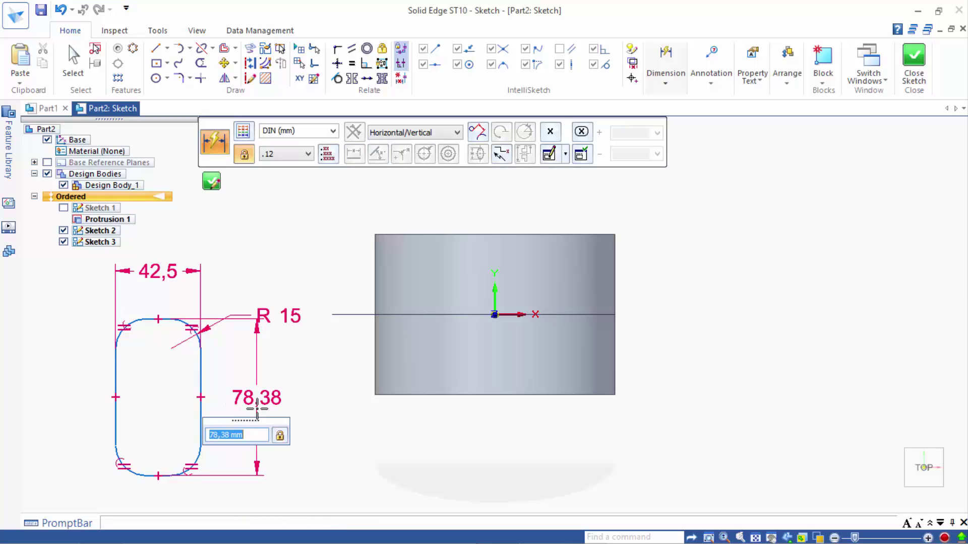
{"action": "type", "text": ",5"}
{"action": "key", "text": "Return"}
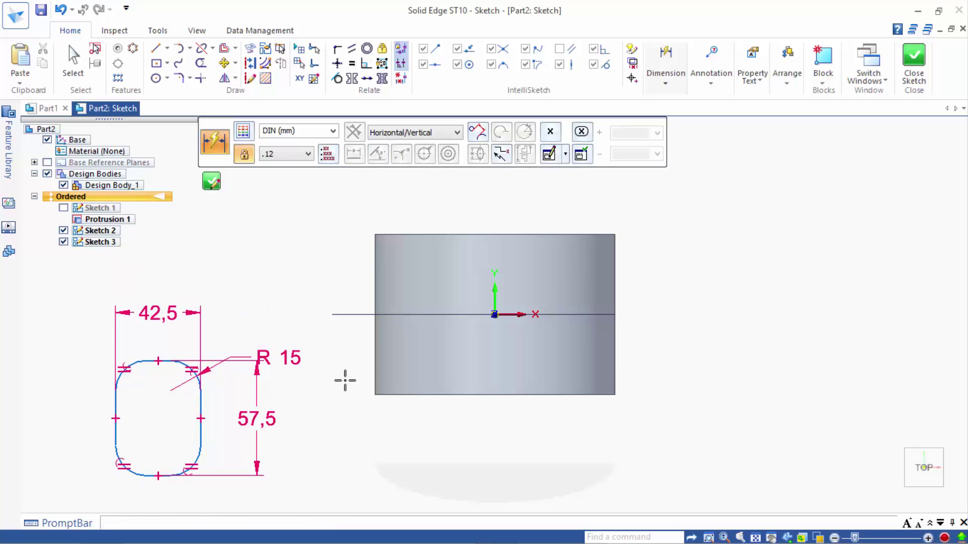
Connect the profile's right-edge midpoint to the path line's right end.
{"action": "left_click", "coordinate": [337, 49]}
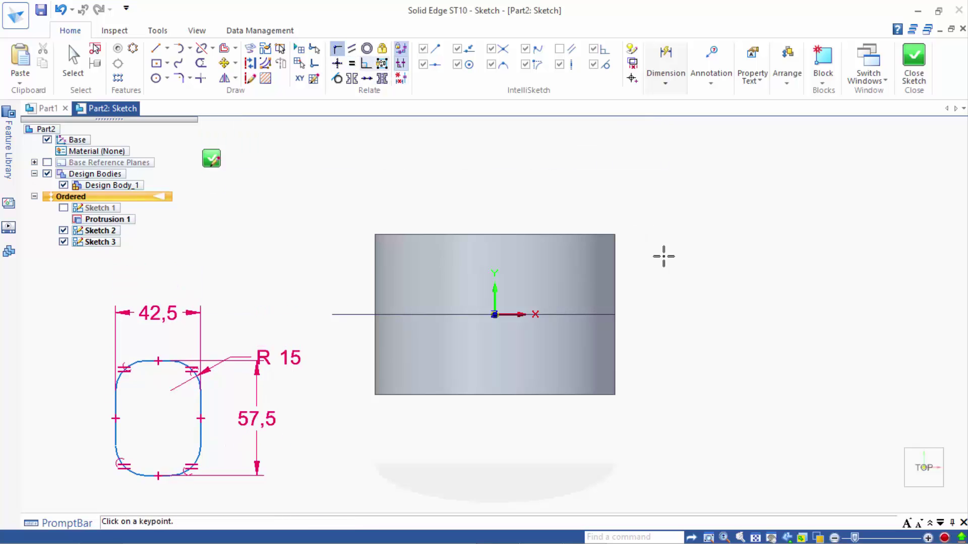
{"action": "left_click", "coordinate": [615, 315]}
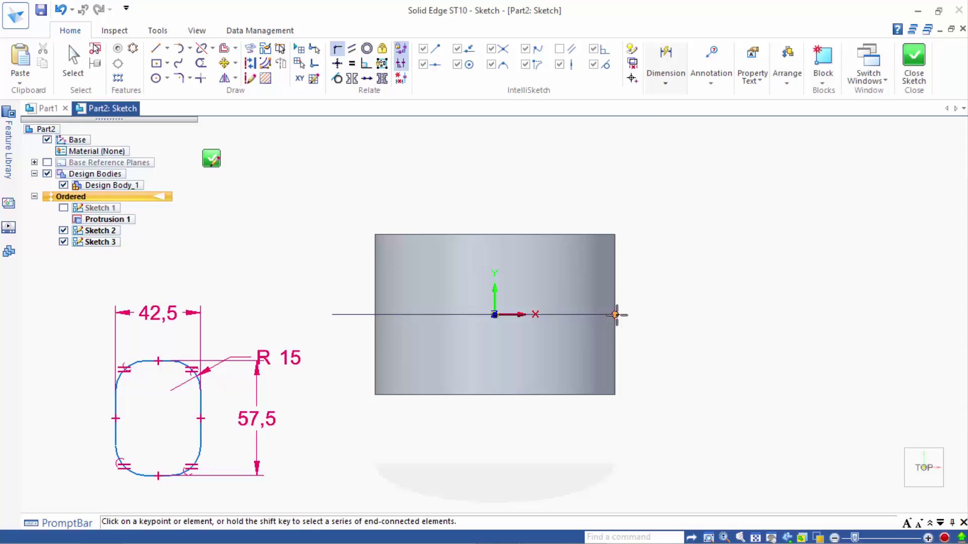
{"action": "left_click", "coordinate": [200, 418]}
Close the profile sketch and cancel the stray sketch command.
{"action": "left_click", "coordinate": [899, 82]}
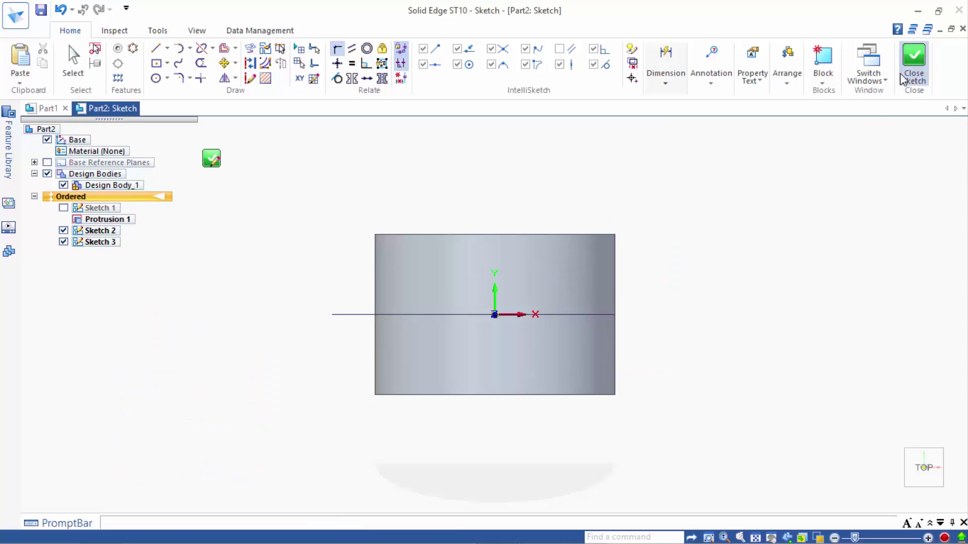
{"action": "left_click", "coordinate": [913, 66]}
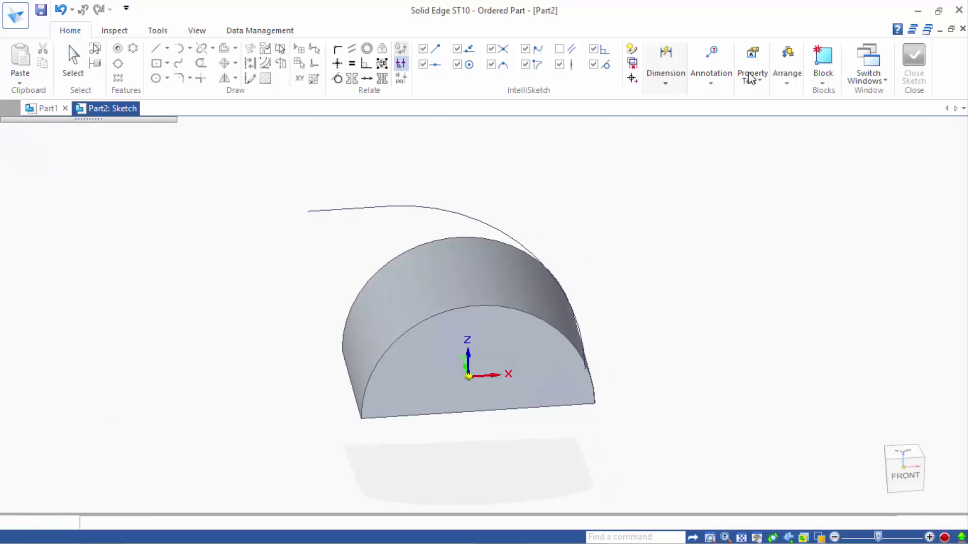
{"action": "left_click", "coordinate": [276, 131]}
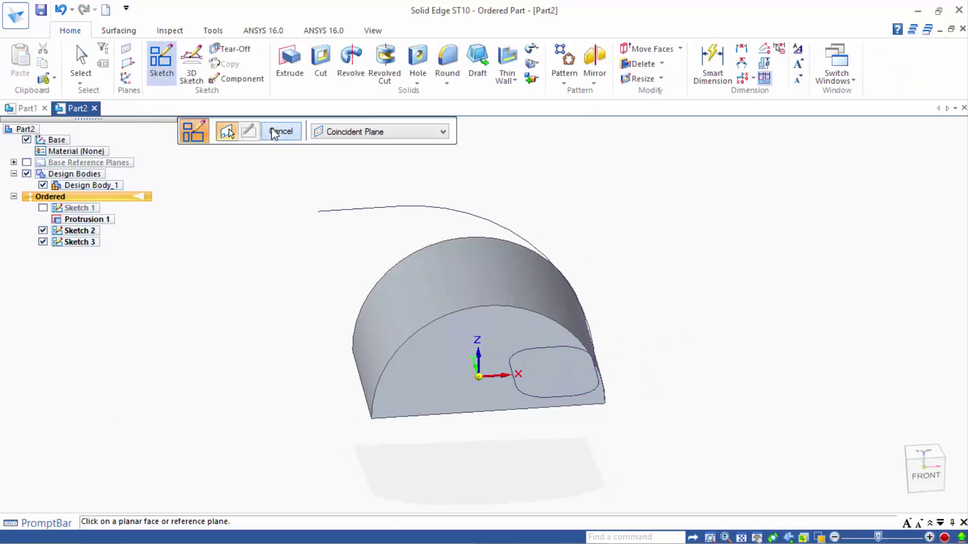
{"action": "left_click", "coordinate": [271, 129]}
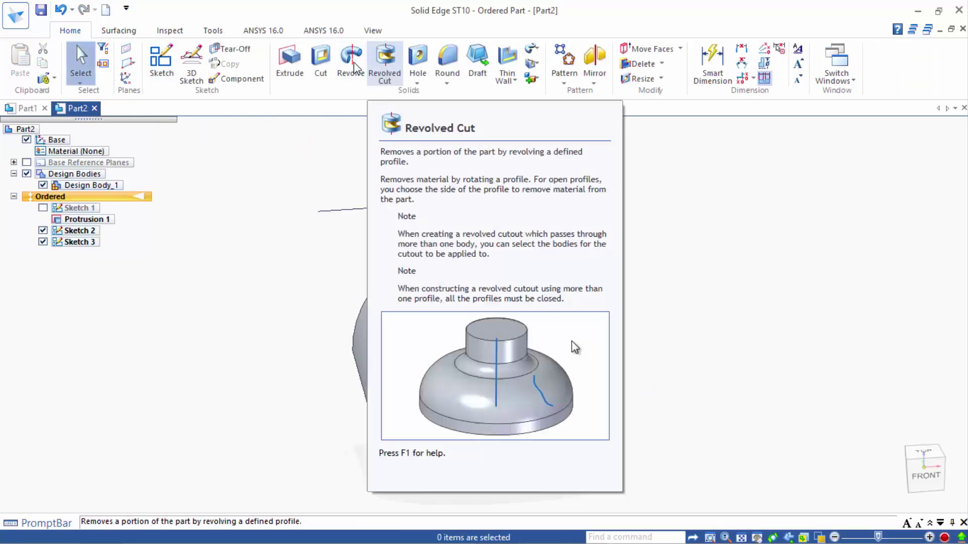
Sweep the rounded oval along the arched path into the duct, then hide Sketch 2.
{"action": "left_click", "coordinate": [533, 48]}
{"action": "left_click", "coordinate": [553, 70]}
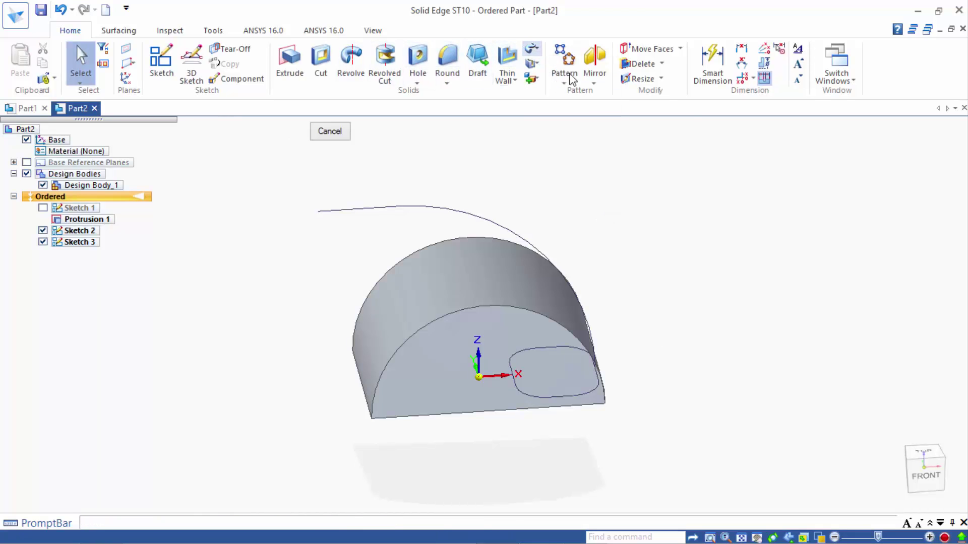
{"action": "scroll", "coordinate": [612, 383], "scroll_direction": "up", "scroll_amount": 2}
{"action": "scroll", "coordinate": [614, 391], "scroll_direction": "up", "scroll_amount": 2}
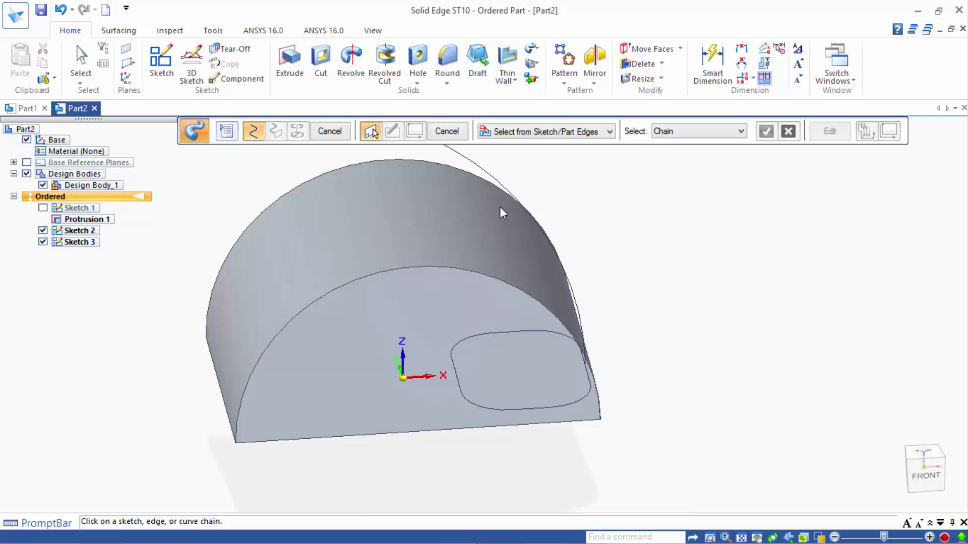
{"action": "left_click", "coordinate": [495, 177]}
{"action": "scroll", "coordinate": [655, 328], "scroll_direction": "down", "scroll_amount": 2}
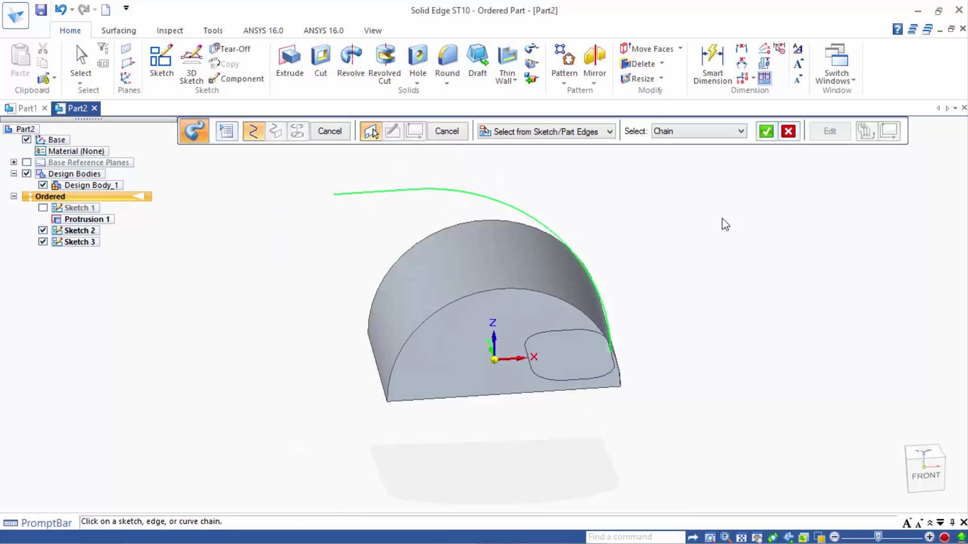
{"action": "left_click", "coordinate": [766, 132]}
{"action": "left_click", "coordinate": [607, 373]}
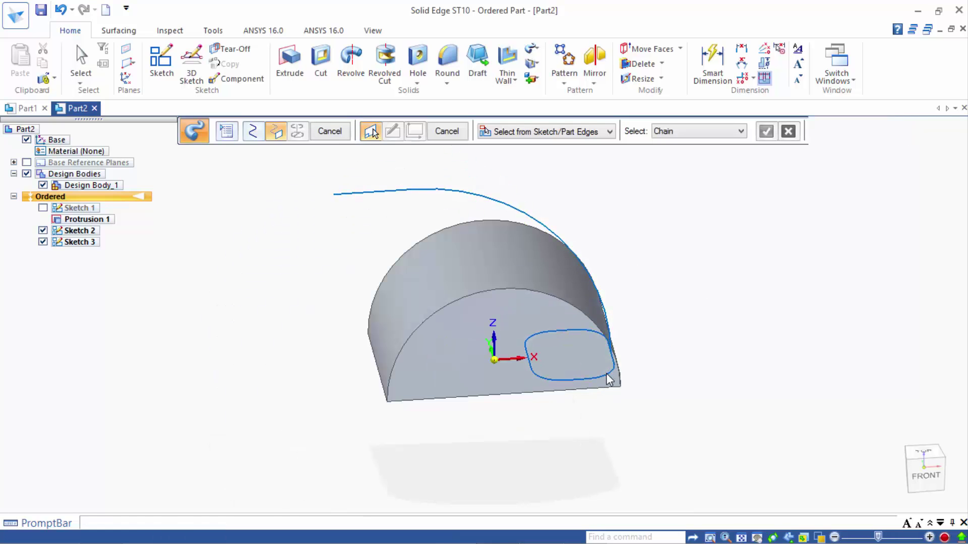
{"action": "right_click", "coordinate": [610, 380]}
{"action": "left_click", "coordinate": [330, 131]}
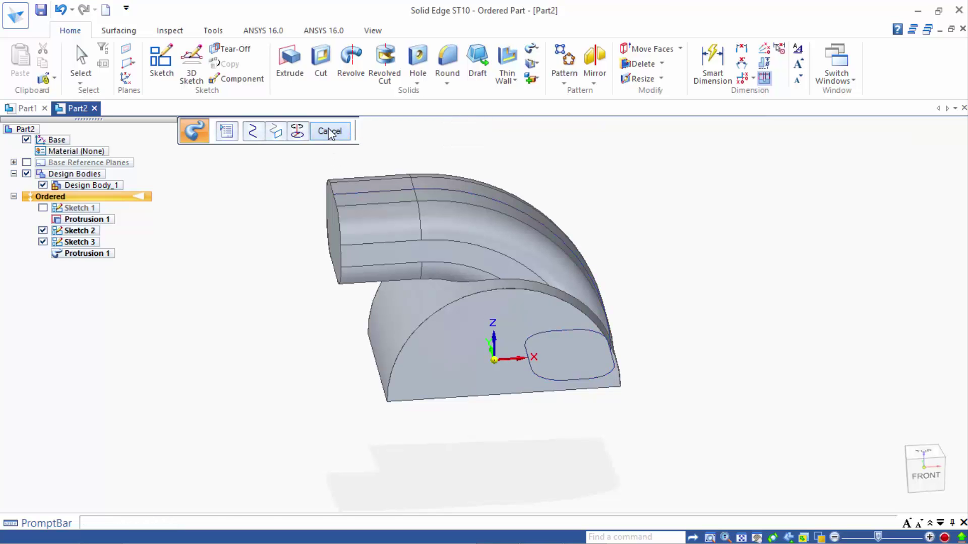
{"action": "mouse_move", "coordinate": [529, 388]}
{"action": "middle_mouse_down"}
{"action": "mouse_move", "coordinate": [672, 318]}
{"action": "mouse_move", "coordinate": [642, 339]}
{"action": "mouse_move", "coordinate": [138, 338]}
{"action": "mouse_move", "coordinate": [408, 347]}
{"action": "mouse_move", "coordinate": [575, 402]}
{"action": "mouse_move", "coordinate": [590, 395]}
{"action": "middle_mouse_up"}
{"action": "left_click", "coordinate": [43, 231]}
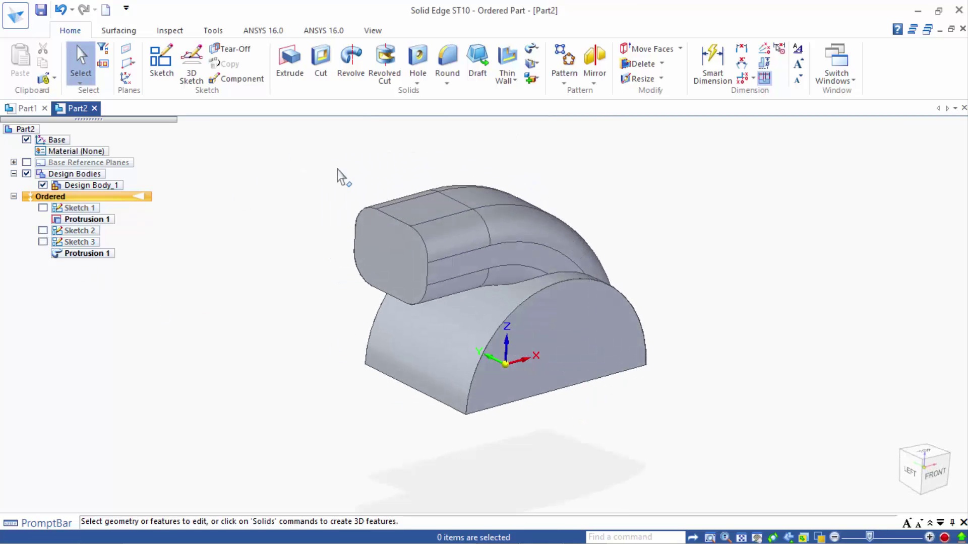
Create Plane 4 parallel to the duct end face at 57,5 and begin a sketch on it.
{"action": "left_click", "coordinate": [126, 62]}
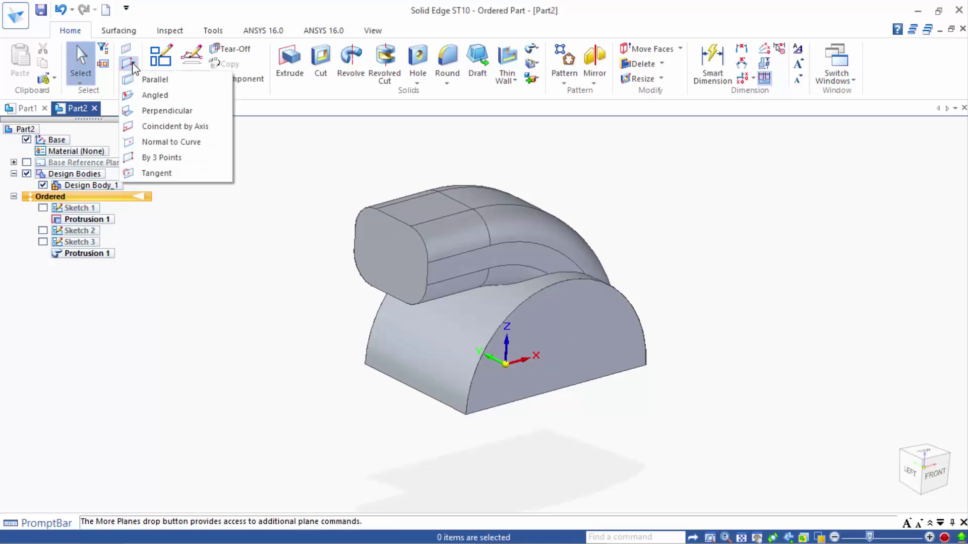
{"action": "left_click", "coordinate": [152, 78]}
{"action": "left_click", "coordinate": [384, 244]}
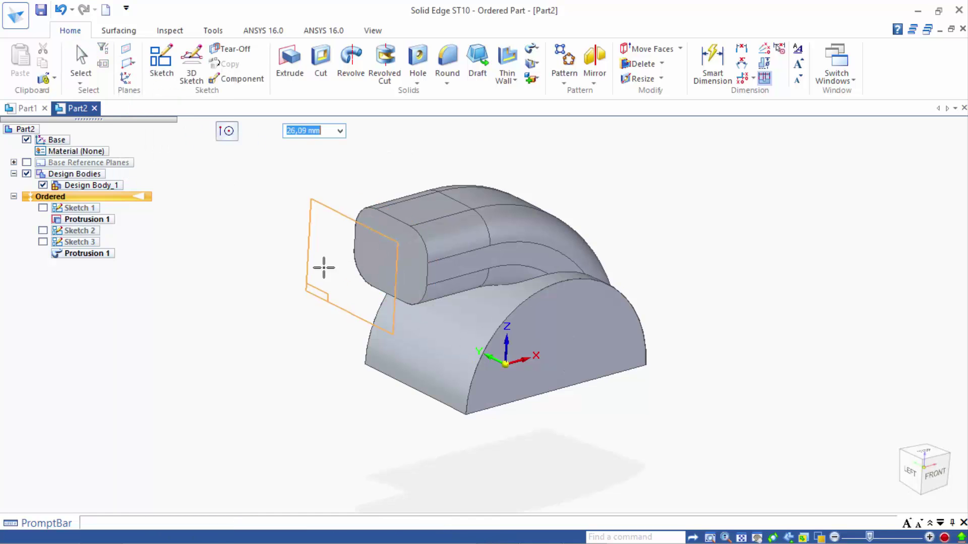
{"action": "type", "text": ",5"}
{"action": "key", "text": "Return"}
{"action": "left_click", "coordinate": [296, 278]}
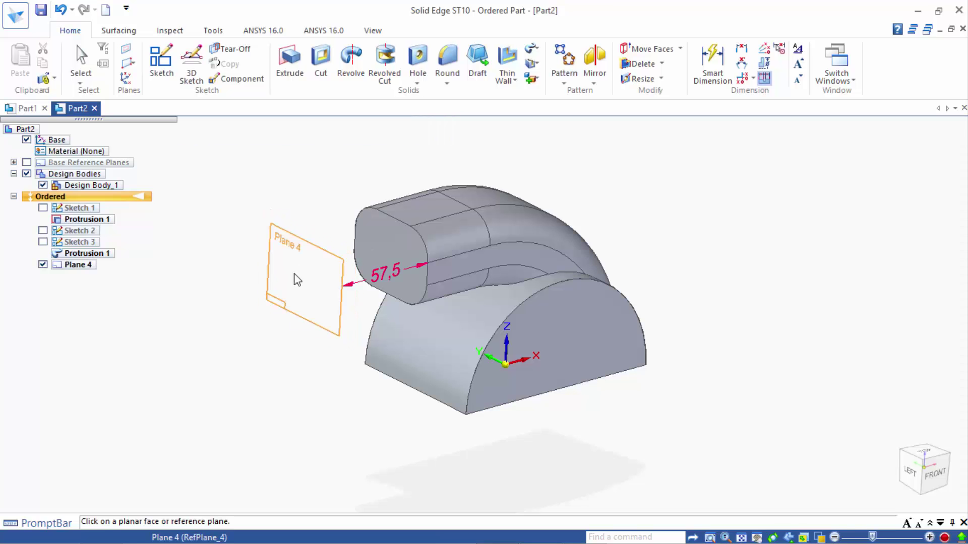
{"action": "left_click", "coordinate": [161, 63]}
{"action": "left_click", "coordinate": [299, 240]}
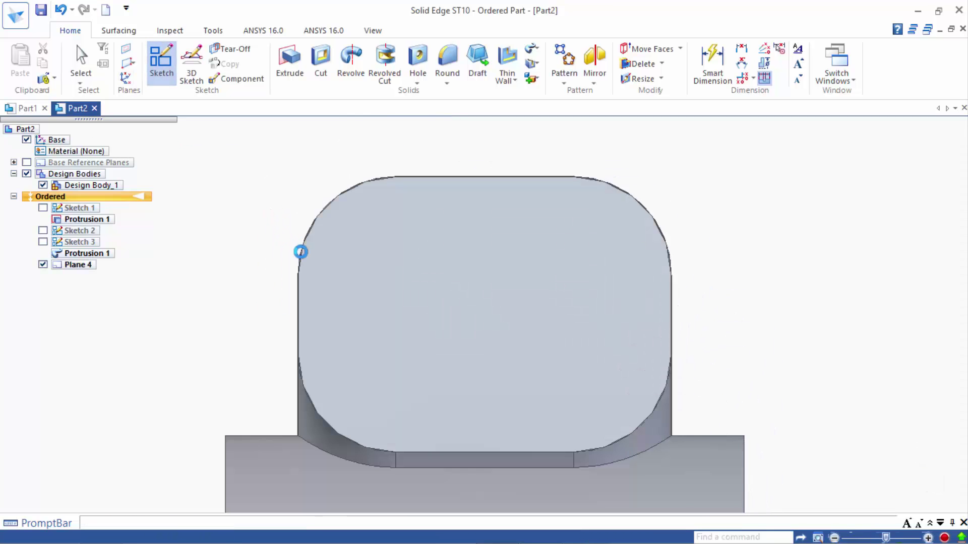
Draw a centred rectangle on Sketch 4 that encloses the duct's end outline.
{"action": "scroll", "coordinate": [434, 287], "scroll_direction": "down", "scroll_amount": 1}
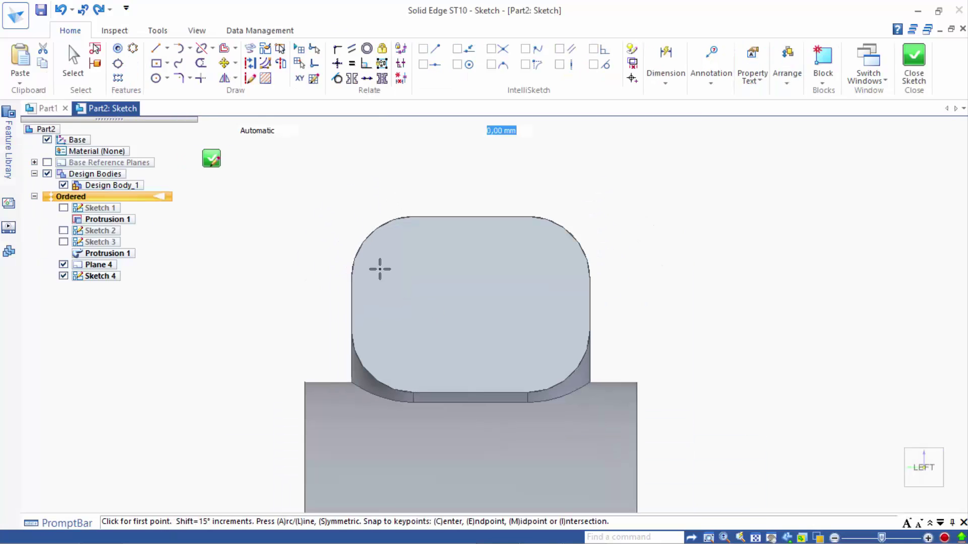
{"action": "left_click", "coordinate": [156, 63]}
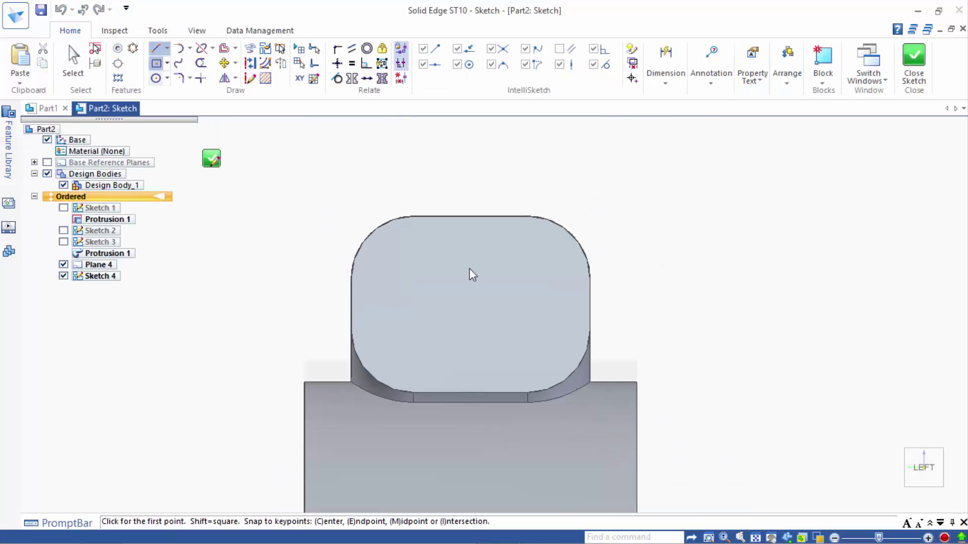
{"action": "left_click", "coordinate": [462, 299]}
{"action": "left_click", "coordinate": [684, 169]}
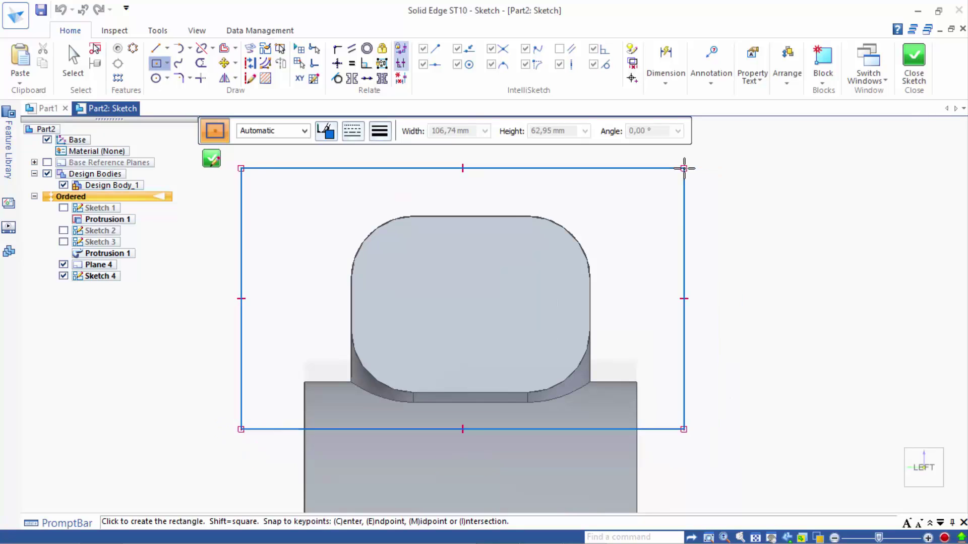
{"action": "scroll", "coordinate": [688, 285], "scroll_direction": "down", "scroll_amount": 1}
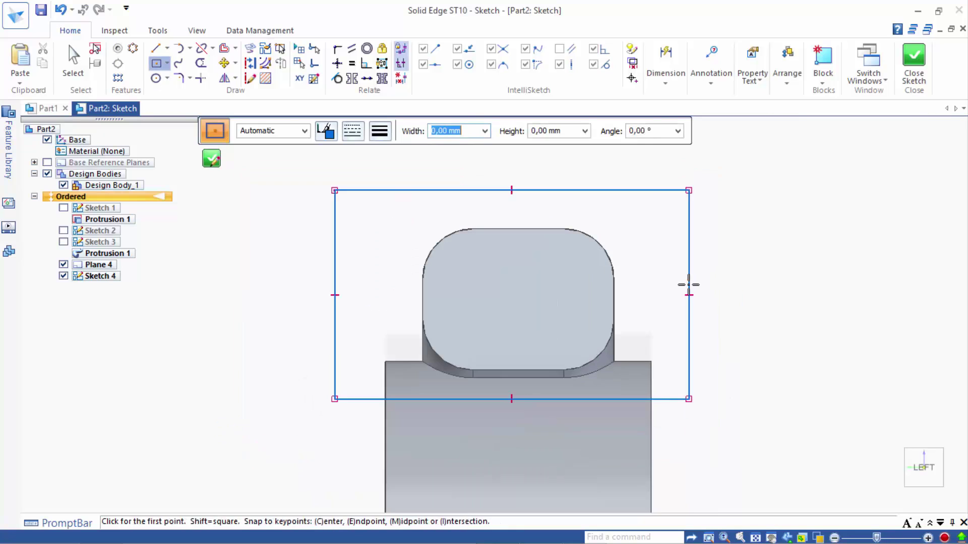
Fillet all four corners of the rectangle: top-left, bottom-left, bottom-right and top-right.
{"action": "left_click", "coordinate": [189, 50]}
{"action": "left_click", "coordinate": [189, 50]}
{"action": "left_click", "coordinate": [179, 78]}
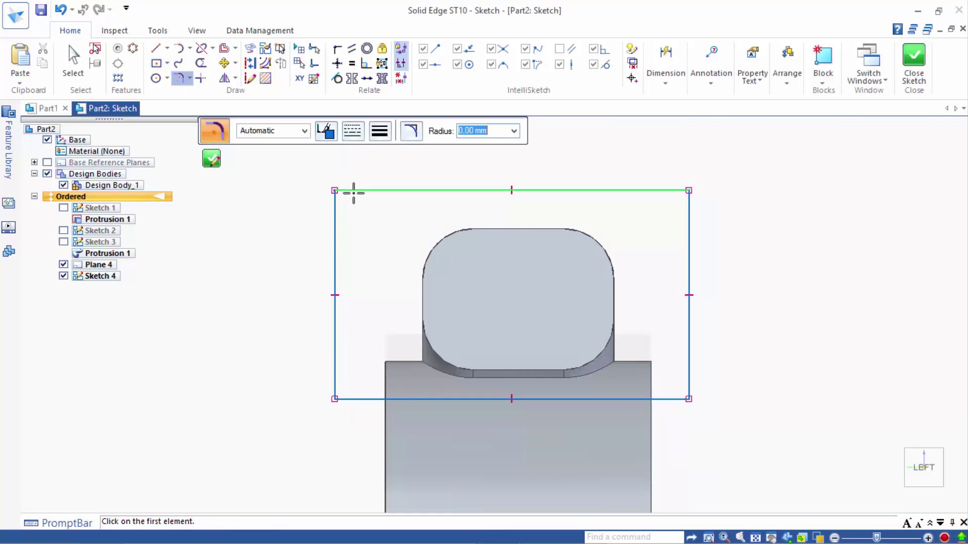
{"action": "left_click", "coordinate": [336, 207]}
{"action": "left_click", "coordinate": [353, 227]}
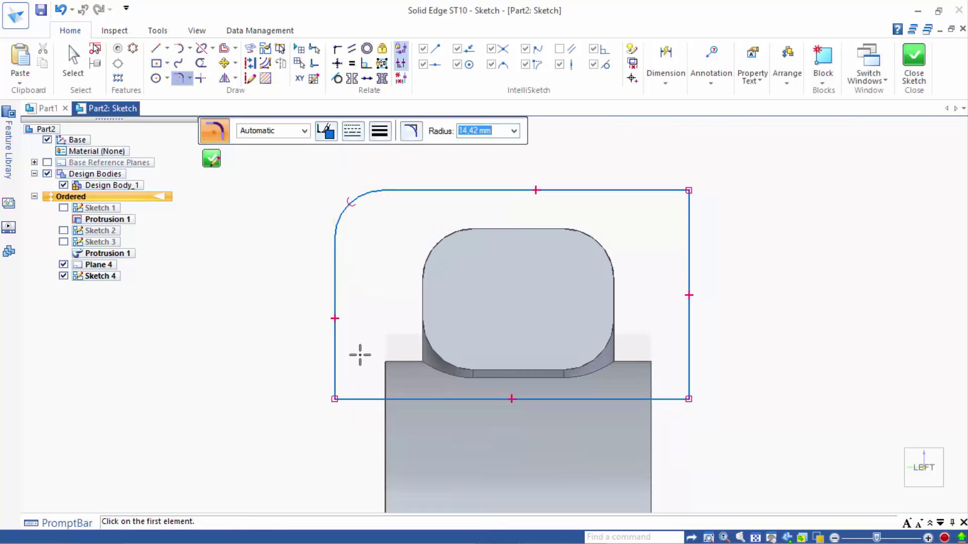
{"action": "left_click", "coordinate": [336, 377]}
{"action": "left_click", "coordinate": [345, 397]}
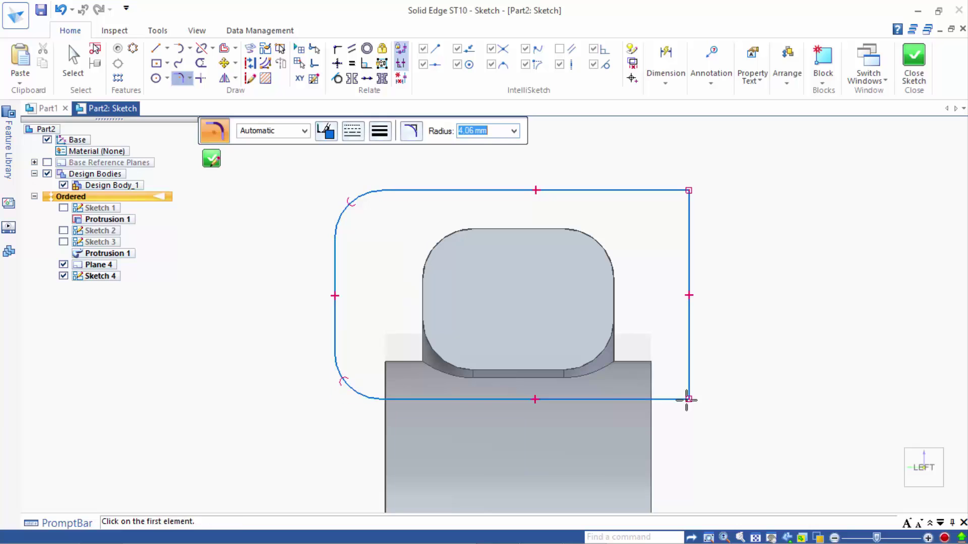
{"action": "left_click", "coordinate": [685, 375]}
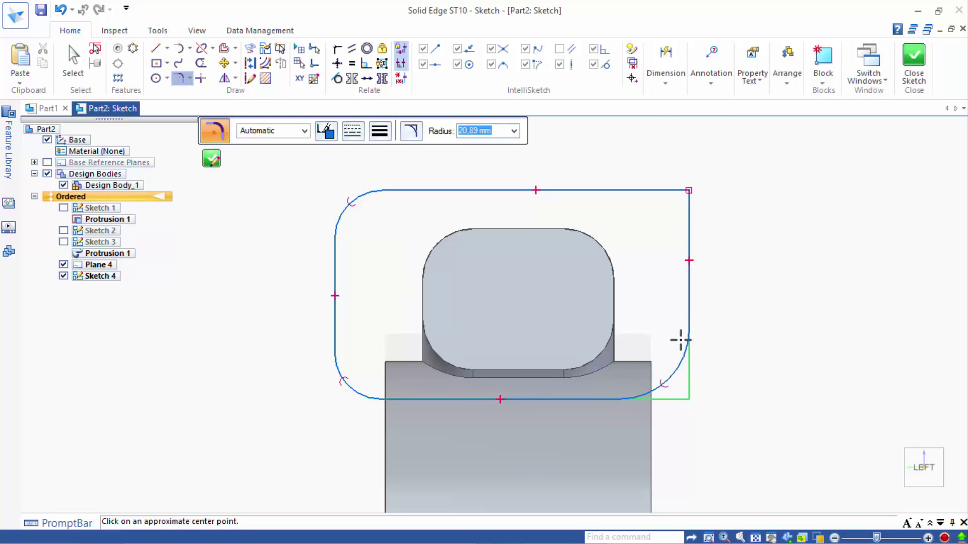
{"action": "left_click", "coordinate": [680, 341]}
{"action": "left_click", "coordinate": [692, 188]}
{"action": "left_click", "coordinate": [684, 199]}
{"action": "left_click", "coordinate": [677, 203]}
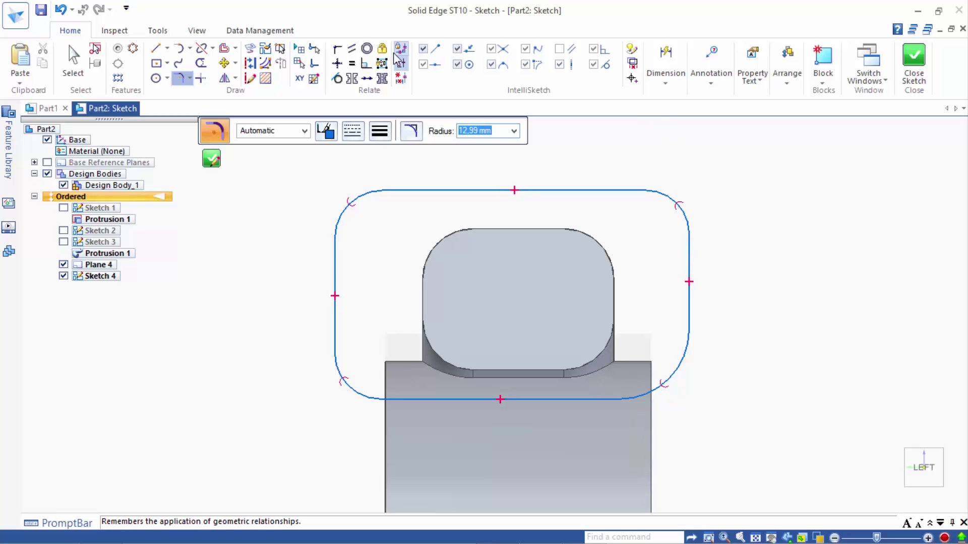
{"action": "left_click", "coordinate": [352, 63]}
Make all four corner arcs of the profile equal.
{"action": "left_click", "coordinate": [354, 194]}
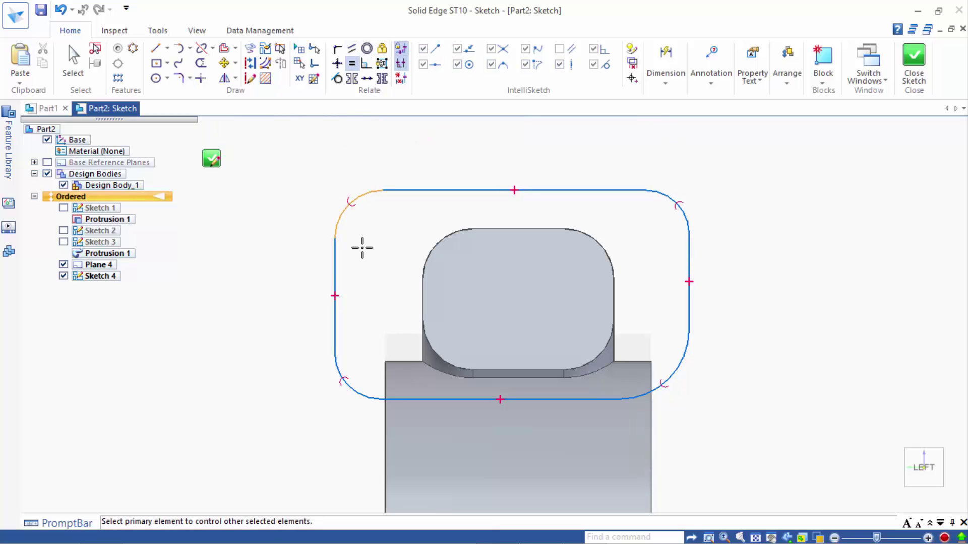
{"action": "left_click", "coordinate": [341, 367]}
{"action": "left_click", "coordinate": [355, 372]}
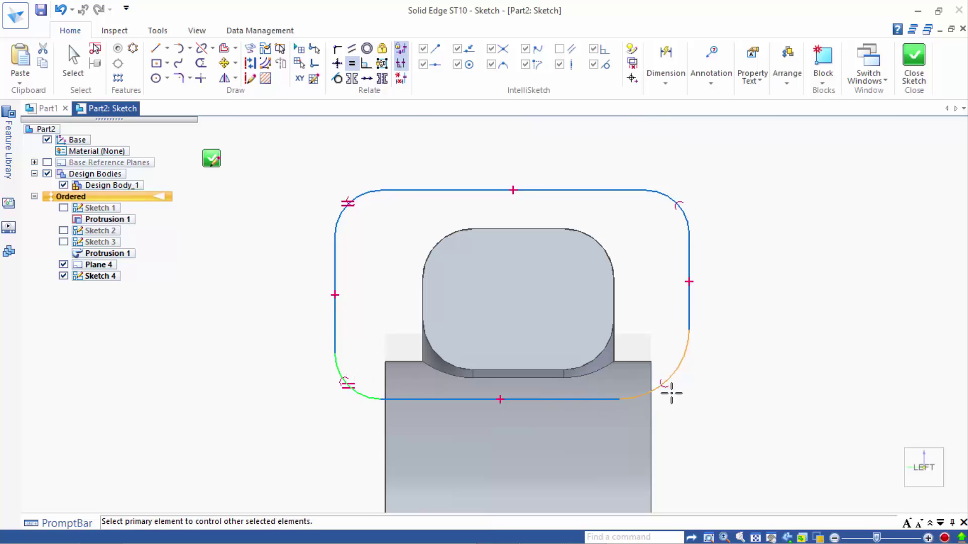
{"action": "left_click", "coordinate": [676, 368]}
{"action": "left_click", "coordinate": [681, 363]}
{"action": "left_click", "coordinate": [687, 220]}
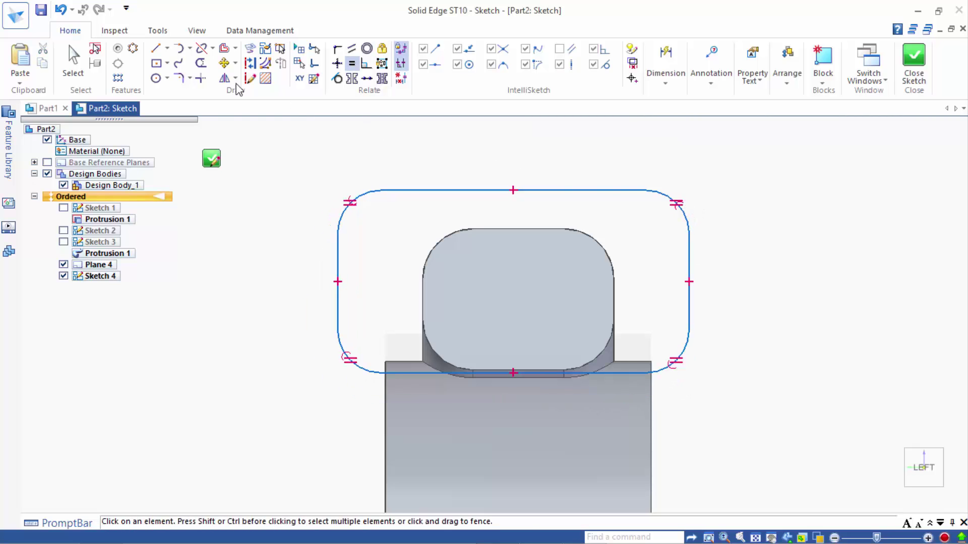
Dimension the corner arc radius to 15.
{"action": "left_click", "coordinate": [666, 60]}
{"action": "left_click", "coordinate": [681, 211]}
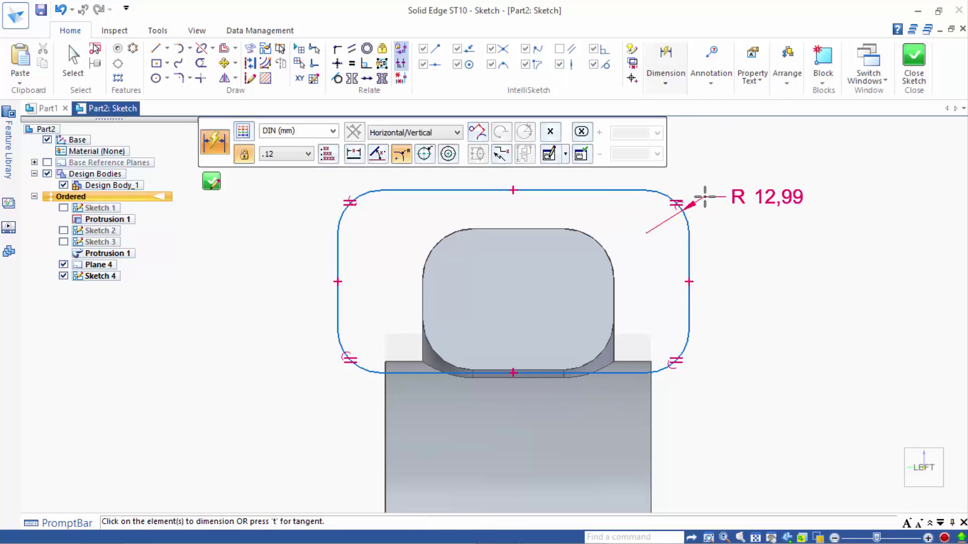
{"action": "left_click", "coordinate": [705, 196]}
{"action": "type", "text": "5"}
{"action": "key", "text": "Return"}
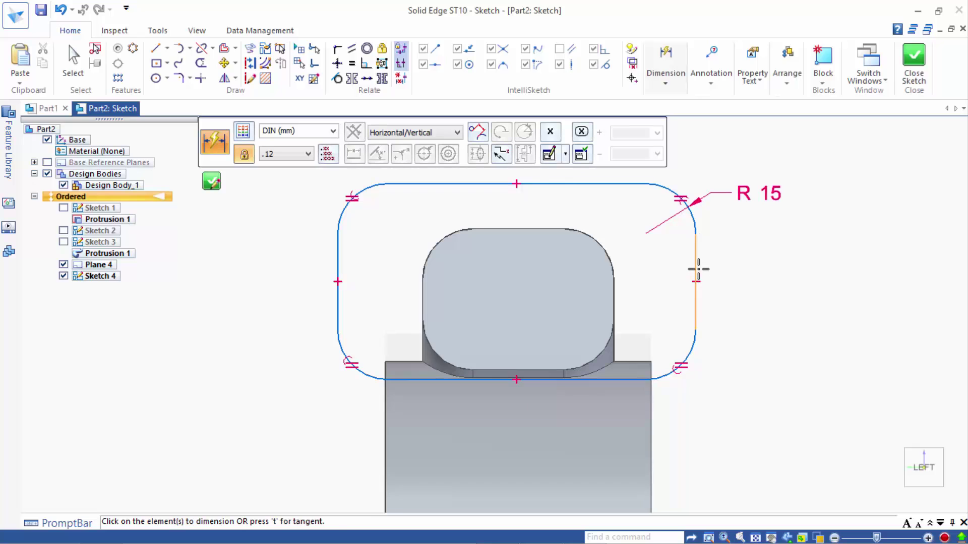
Dimension the rounded profile 72,5 wide and 52,5 tall.
{"action": "left_click", "coordinate": [697, 270]}
{"action": "left_click", "coordinate": [338, 282]}
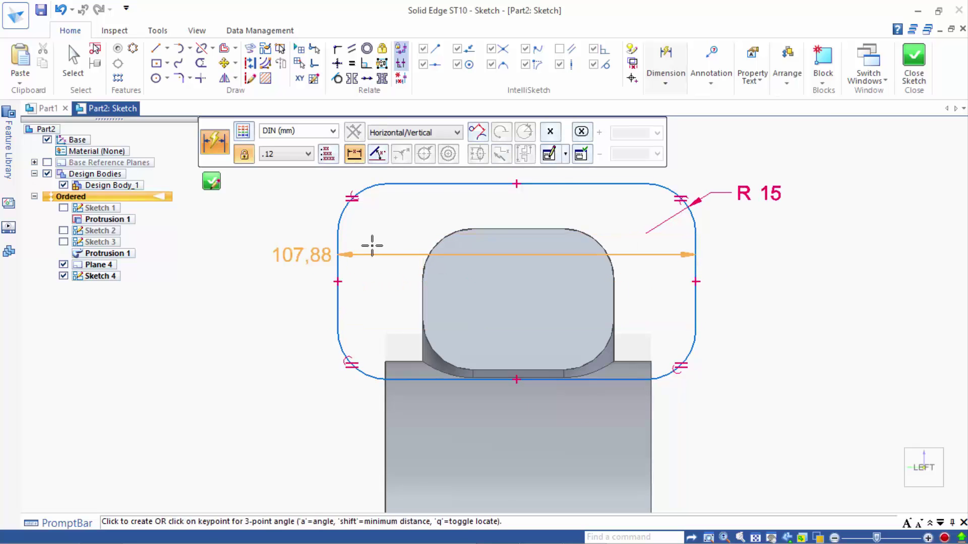
{"action": "left_click", "coordinate": [486, 218]}
{"action": "type", "text": "2,5"}
{"action": "key", "text": "Return"}
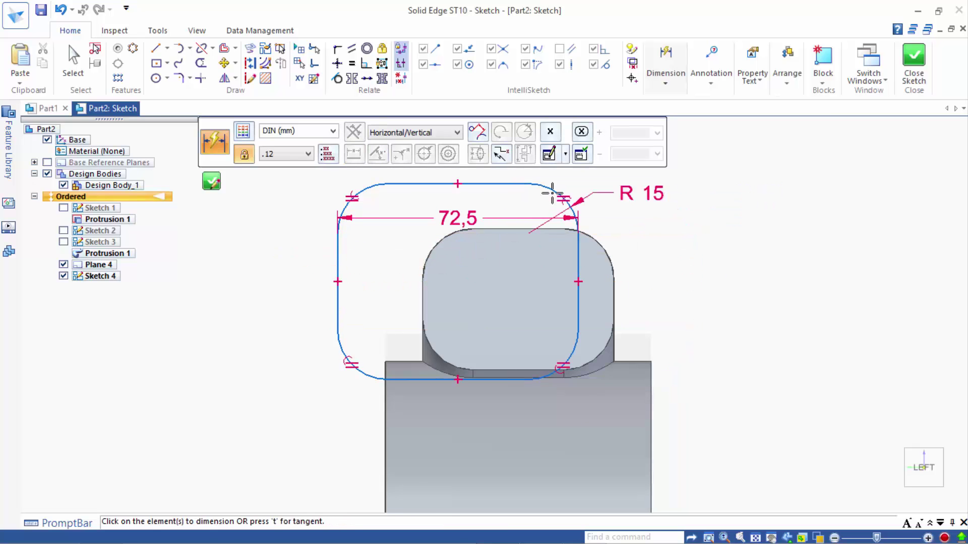
{"action": "left_click", "coordinate": [499, 184]}
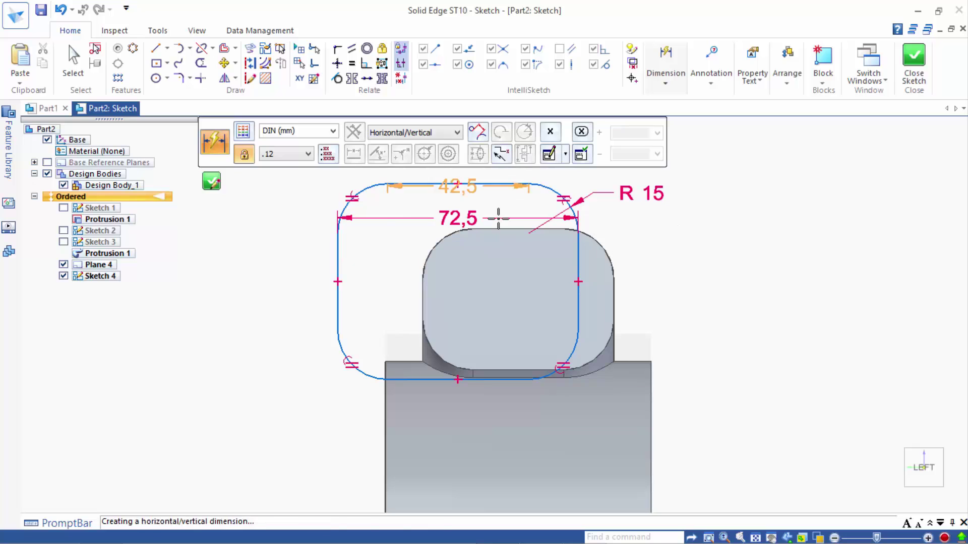
{"action": "left_click", "coordinate": [417, 377]}
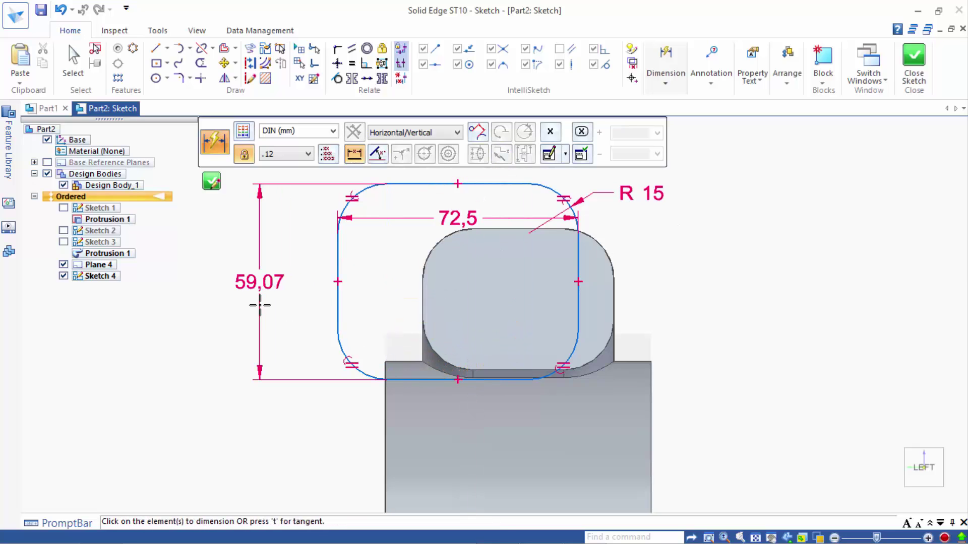
{"action": "left_click", "coordinate": [260, 303]}
{"action": "type", "text": "52,5"}
{"action": "key", "text": "Return"}
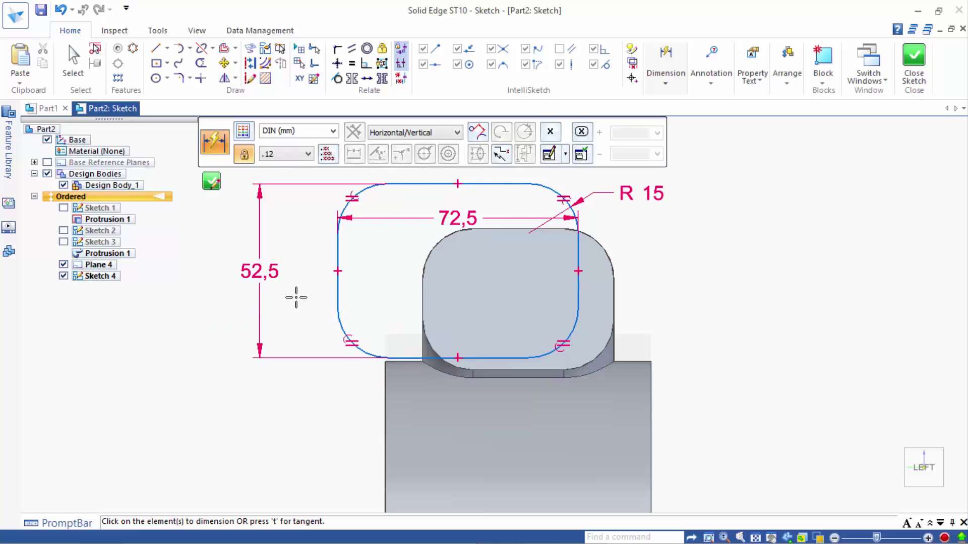
Connect the profile's top-line midpoint to the duct's top midpoint and close the sketch.
{"action": "left_click", "coordinate": [338, 49]}
{"action": "left_click", "coordinate": [519, 230]}
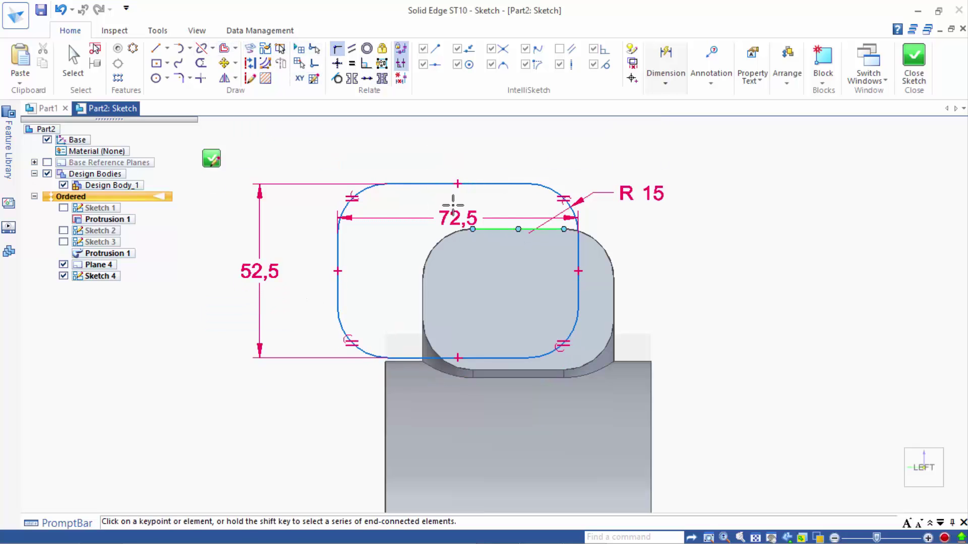
{"action": "left_click", "coordinate": [457, 183]}
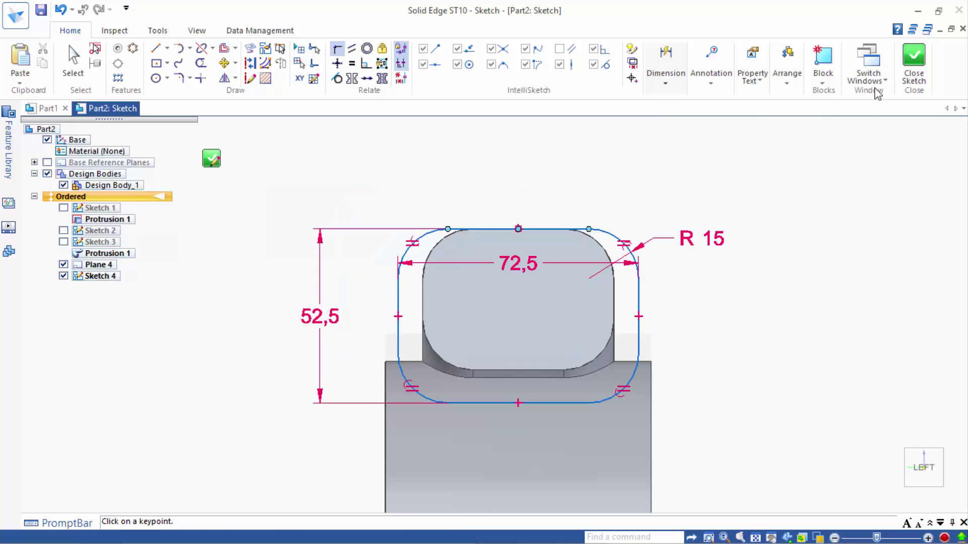
{"action": "left_click", "coordinate": [909, 60]}
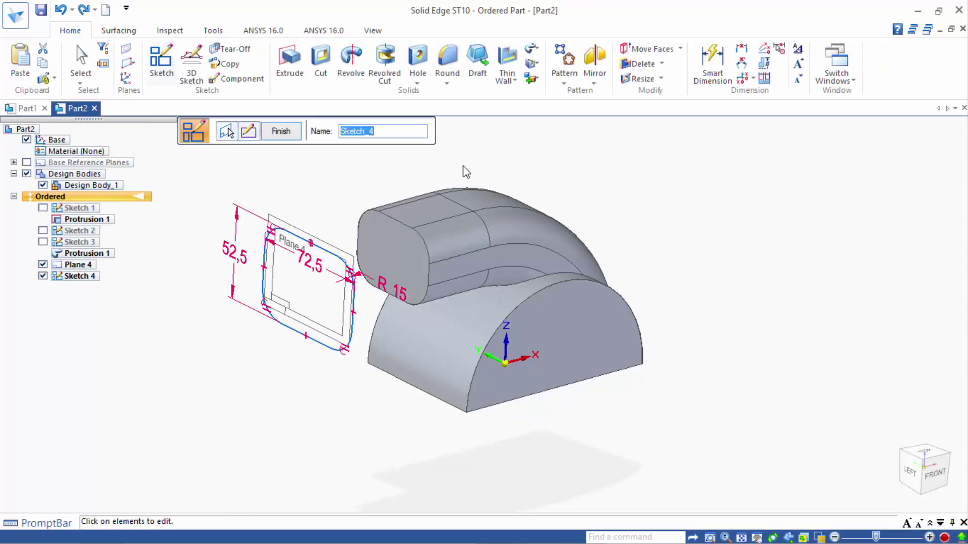
Finish the sketch and hide Plane 4.
{"action": "left_click", "coordinate": [280, 131]}
{"action": "left_click", "coordinate": [43, 264]}
{"action": "scroll", "coordinate": [220, 201], "scroll_direction": "up", "scroll_amount": 1}
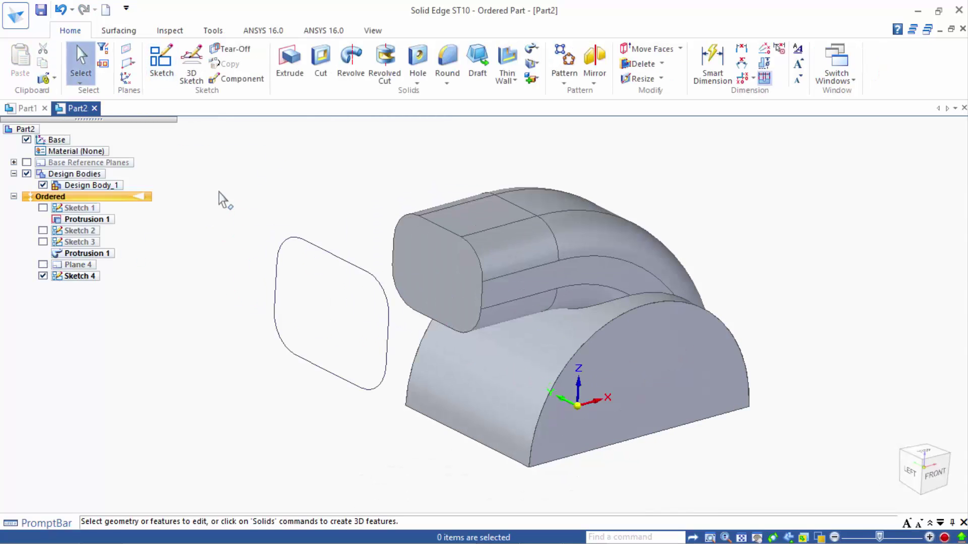
Create a lofted protrusion from Sketch 4's rounded profile to the duct's end-face edge loop.
{"action": "left_click", "coordinate": [532, 48]}
{"action": "left_click", "coordinate": [554, 63]}
{"action": "left_click", "coordinate": [382, 289]}
{"action": "right_click", "coordinate": [382, 289]}
{"action": "left_click", "coordinate": [468, 246]}
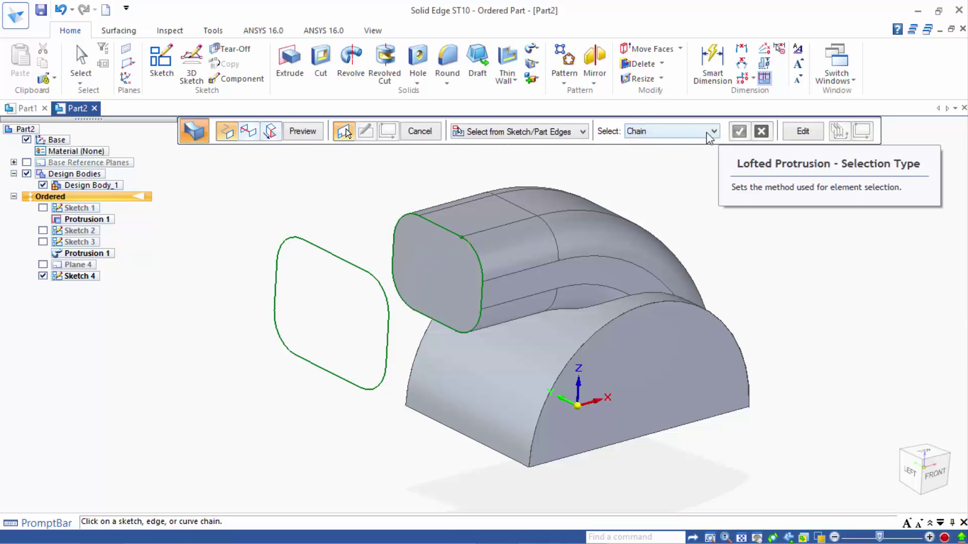
{"action": "left_click", "coordinate": [317, 133]}
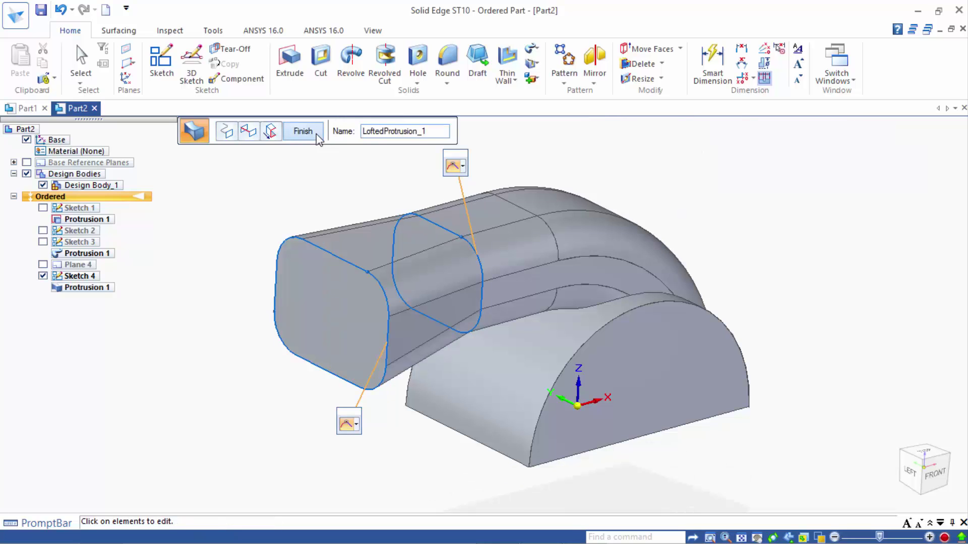
{"action": "left_click", "coordinate": [316, 134]}
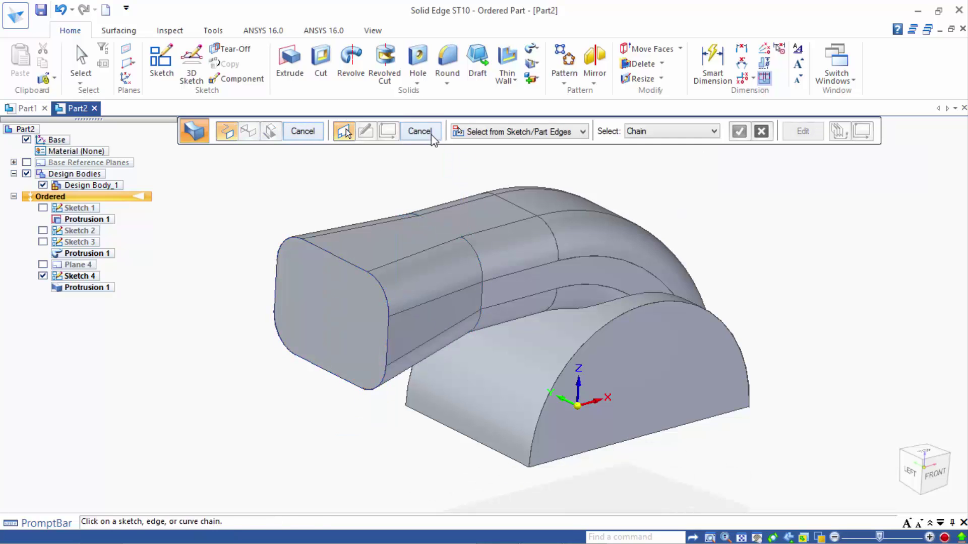
{"action": "left_click", "coordinate": [429, 133]}
{"action": "left_click", "coordinate": [316, 135]}
{"action": "mouse_move", "coordinate": [319, 162]}
{"action": "middle_mouse_down"}
{"action": "mouse_move", "coordinate": [294, 187]}
{"action": "mouse_move", "coordinate": [307, 199]}
{"action": "middle_mouse_up"}
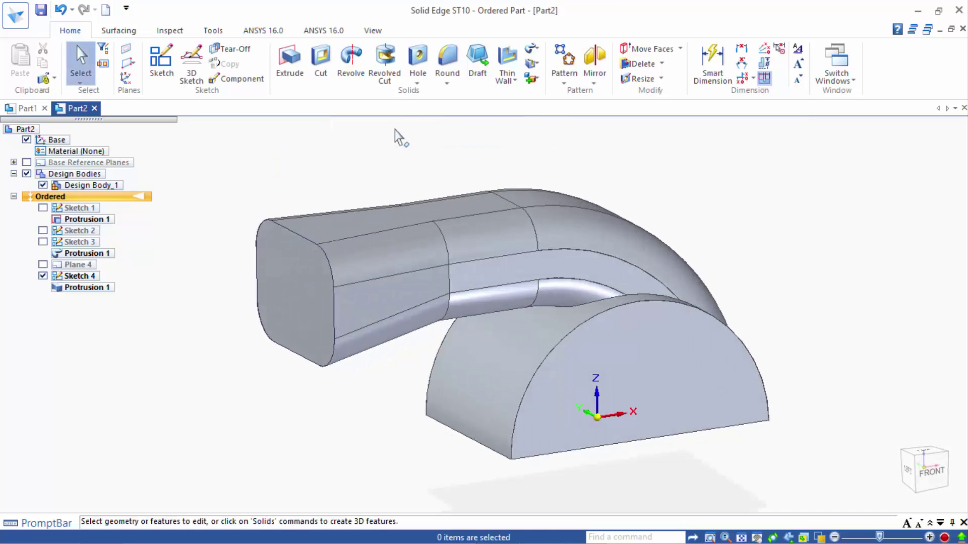
Round the loft-to-duct seam with a 40 mm radius.
{"action": "left_click", "coordinate": [446, 55]}
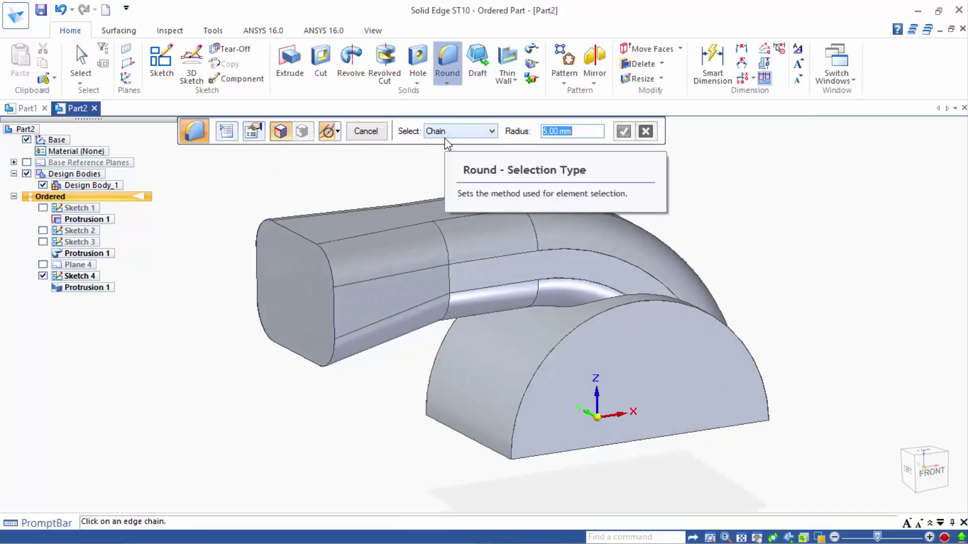
{"action": "key", "text": "BackSpace"}
{"action": "type", "text": "40"}
{"action": "left_click", "coordinate": [444, 243]}
{"action": "left_click", "coordinate": [624, 135]}
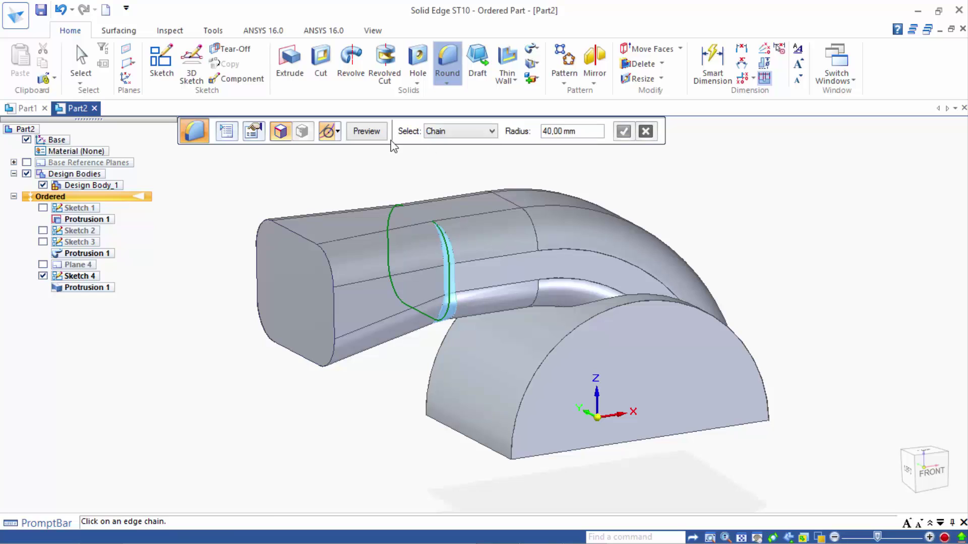
{"action": "left_click", "coordinate": [366, 131]}
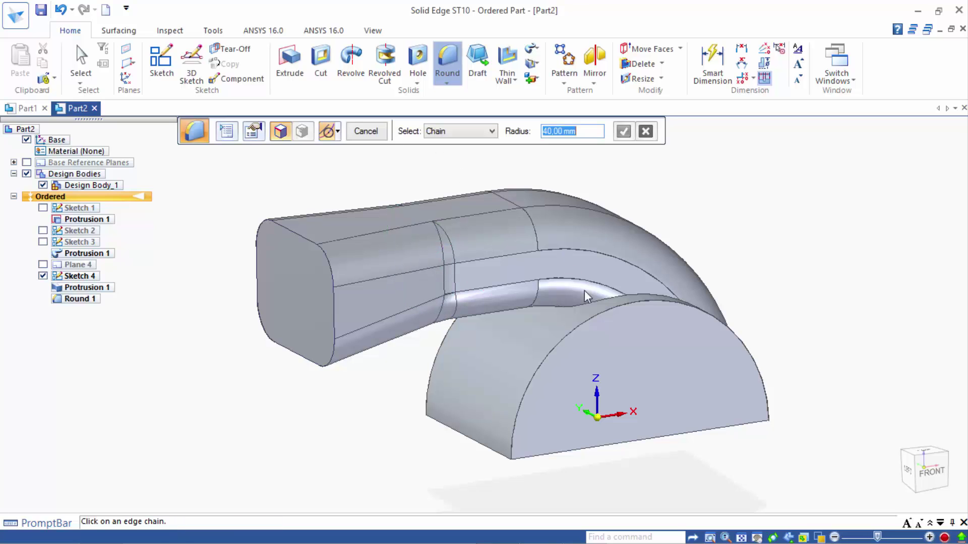
Round the edge where the duct meets the base with a 5 mm radius.
{"action": "left_click", "coordinate": [591, 303]}
{"action": "type", "text": "5"}
{"action": "key", "text": "Return"}
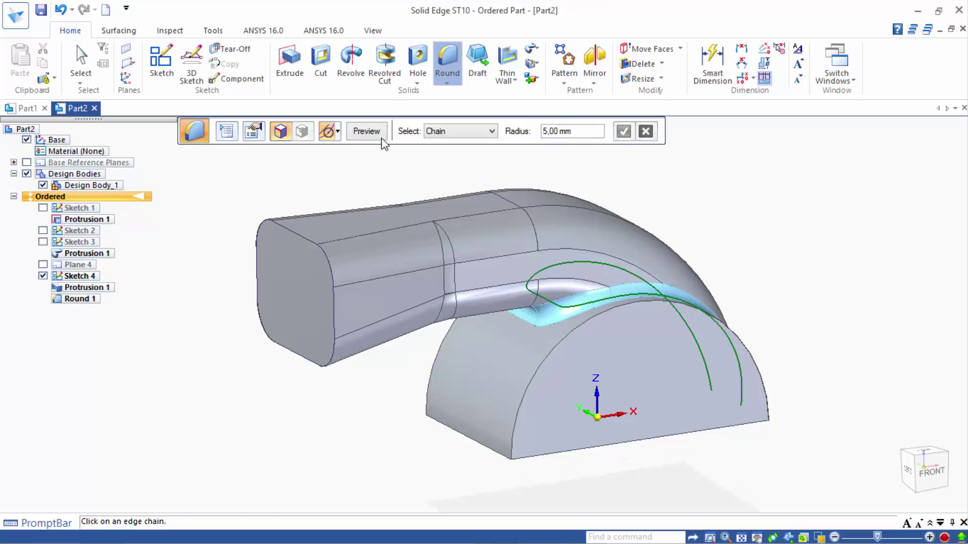
{"action": "left_click", "coordinate": [379, 137]}
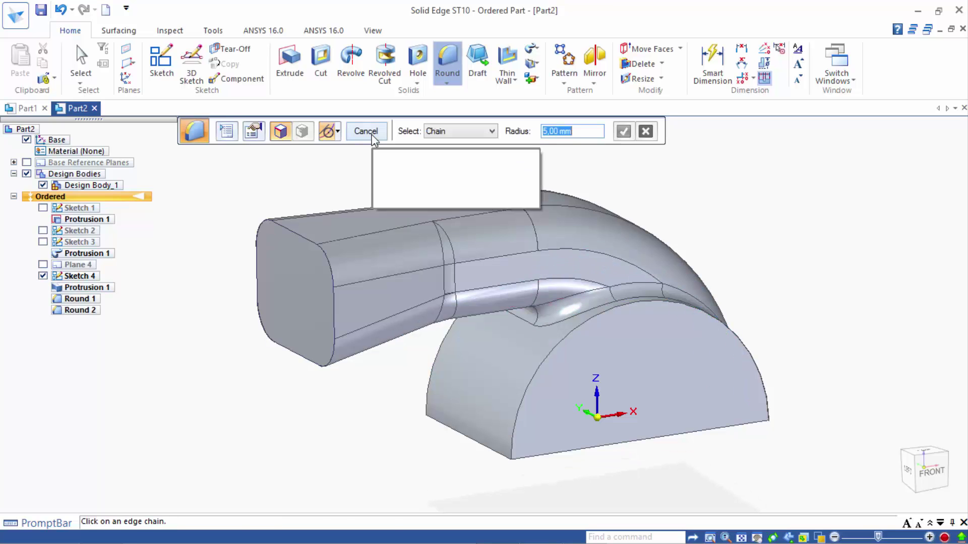
{"action": "left_click", "coordinate": [374, 139]}
{"action": "middle_click_drag", "start_coordinate": [751, 232], "coordinate": [35, 213]}
{"action": "middle_click_drag", "start_coordinate": [308, 204], "coordinate": [337, 174]}
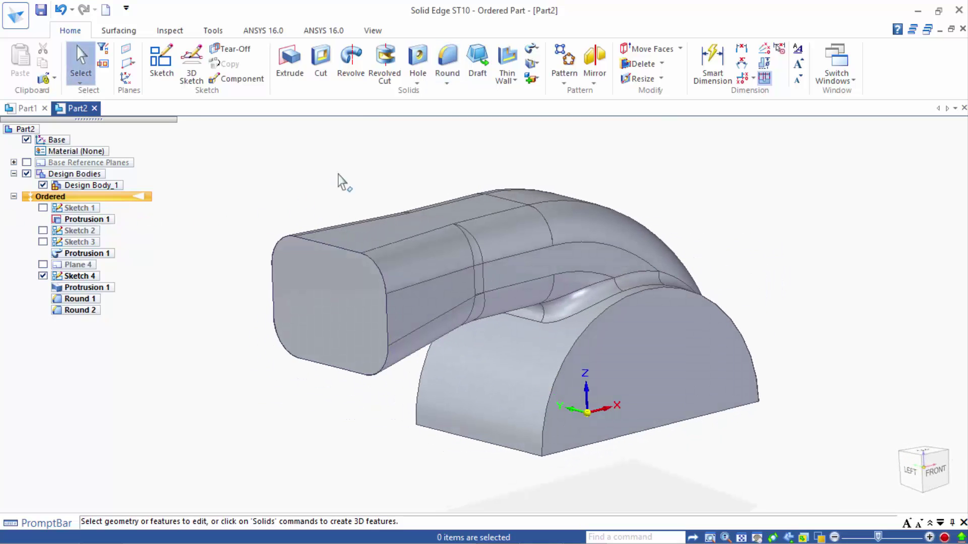
{"action": "left_click", "coordinate": [498, 57]}
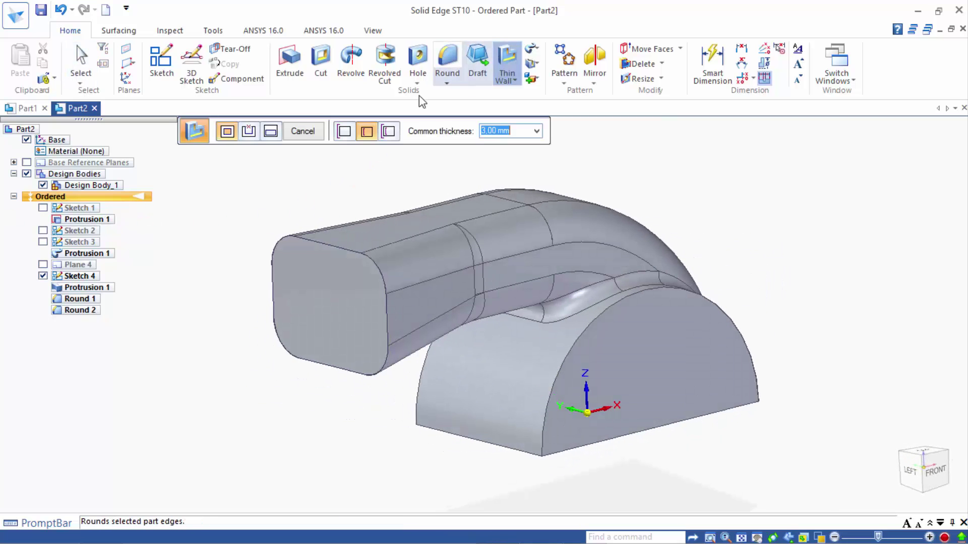
Shell the part to a 3 mm wall, leaving the duct's end face and base's bottom face open.
{"action": "key", "text": "Return"}
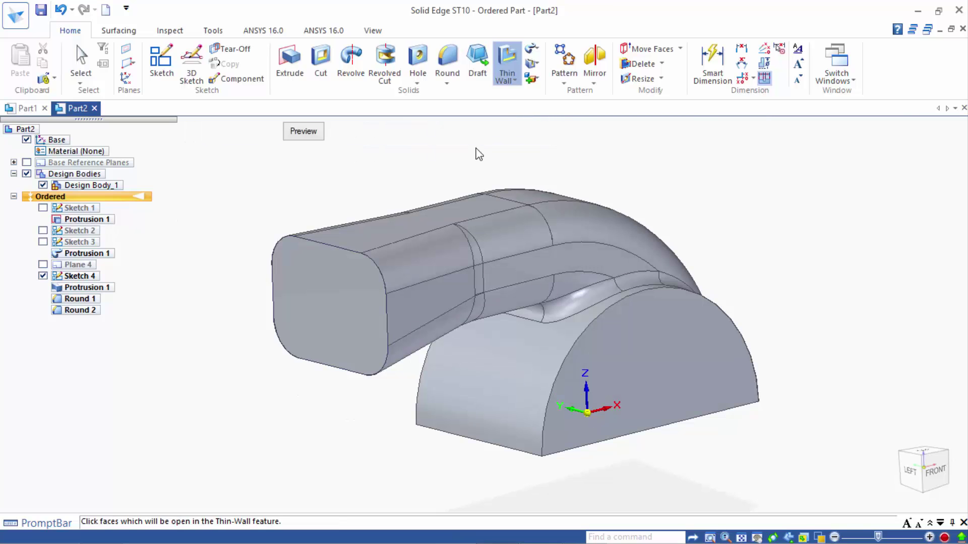
{"action": "left_click", "coordinate": [319, 298]}
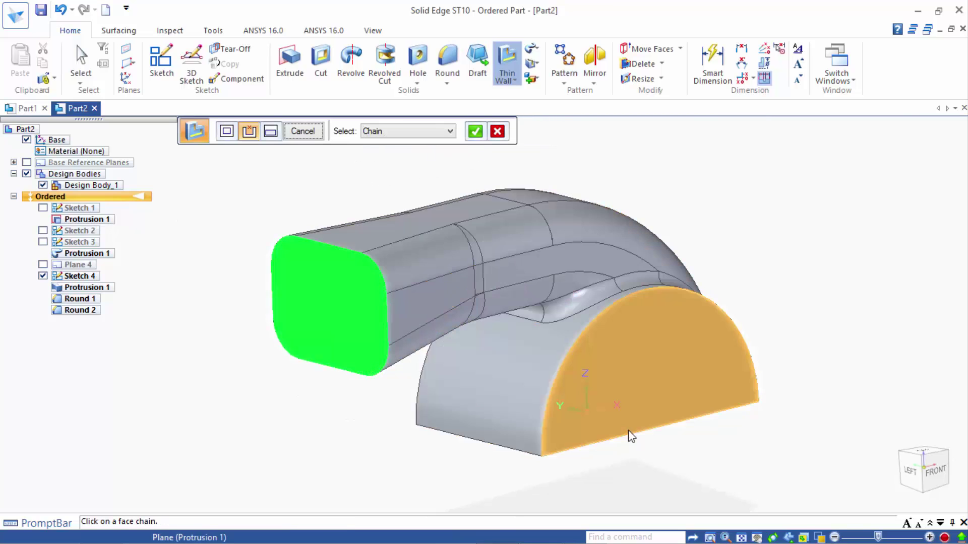
{"action": "middle_click_drag", "start_coordinate": [628, 430], "coordinate": [615, 437]}
{"action": "left_click", "coordinate": [616, 437]}
{"action": "left_click", "coordinate": [474, 133]}
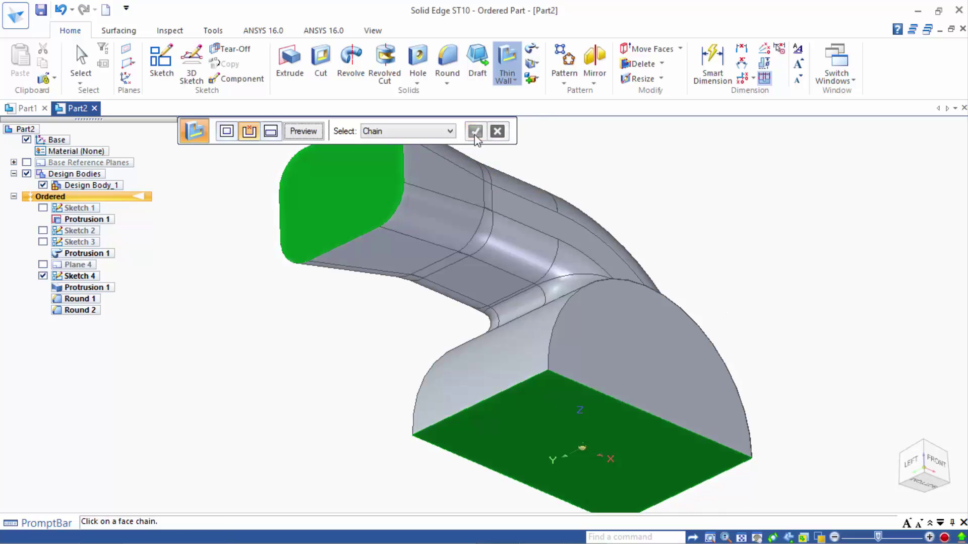
{"action": "left_click", "coordinate": [297, 132]}
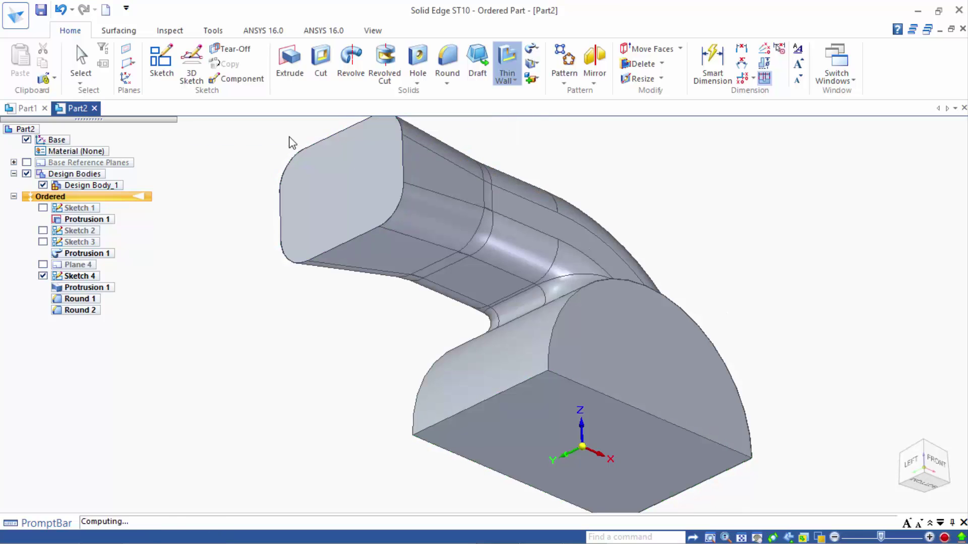
{"action": "left_click", "coordinate": [303, 132]}
{"action": "middle_click_drag", "start_coordinate": [790, 233], "coordinate": [49, 272]}
{"action": "mouse_move", "coordinate": [343, 283]}
{"action": "middle_mouse_down"}
{"action": "mouse_move", "coordinate": [205, 286]}
{"action": "mouse_move", "coordinate": [199, 271]}
{"action": "mouse_move", "coordinate": [212, 252]}
{"action": "middle_mouse_up"}
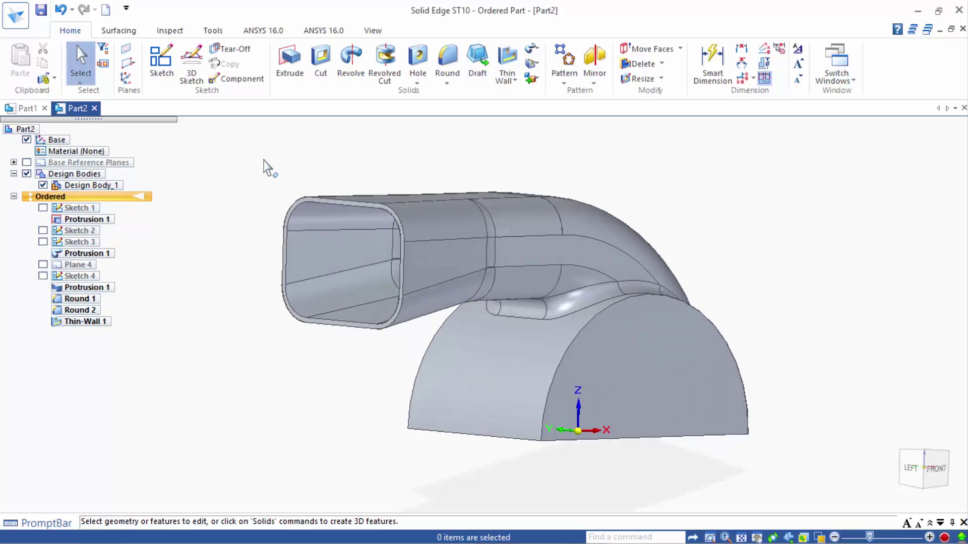
{"action": "left_click", "coordinate": [417, 61]}
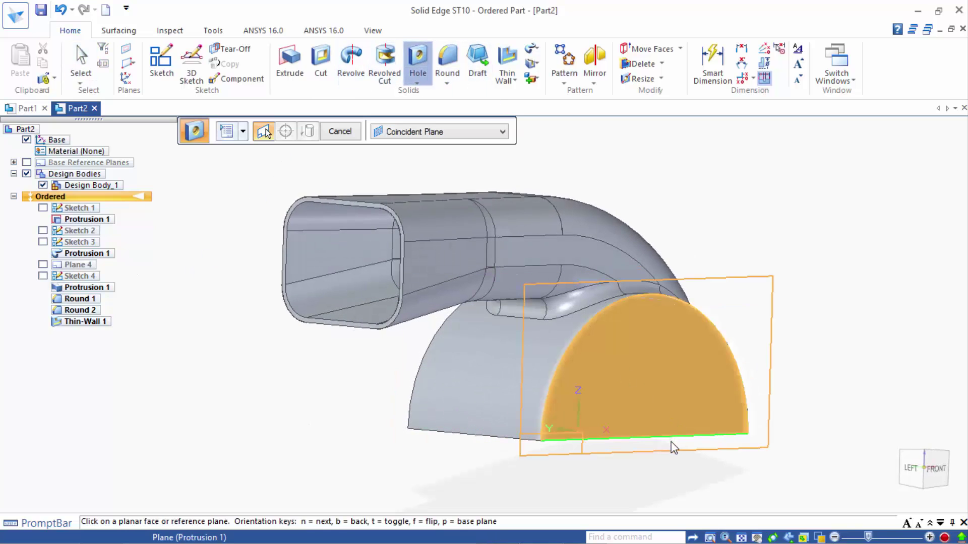
Cut a 100 mm Through Next hole centred at the origin on the base's flat end face.
{"action": "left_click", "coordinate": [655, 386]}
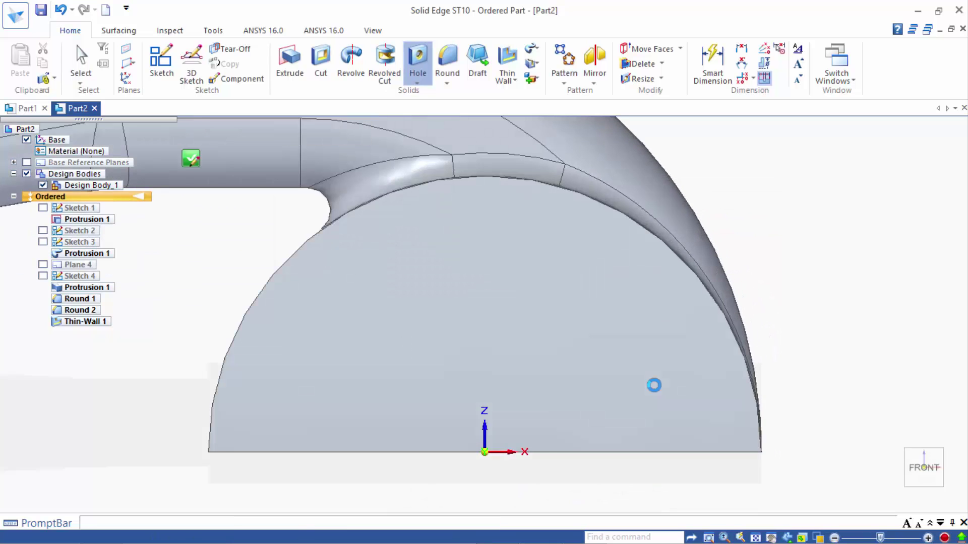
{"action": "left_click", "coordinate": [494, 452]}
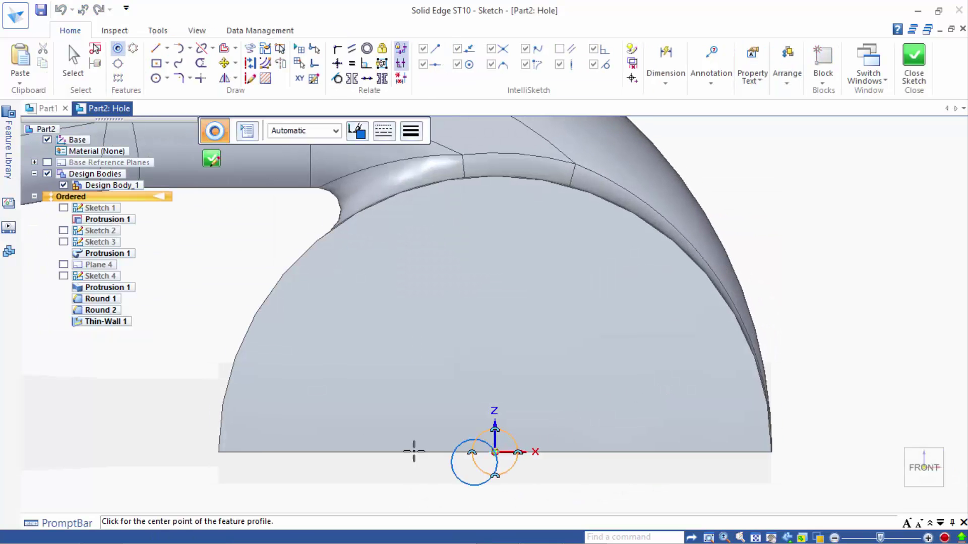
{"action": "left_click", "coordinate": [210, 165]}
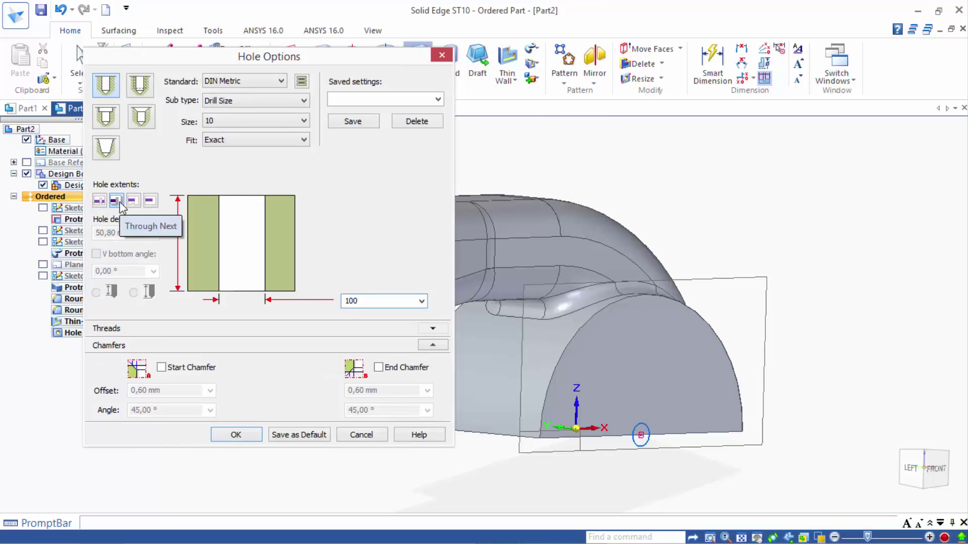
{"action": "left_click", "coordinate": [258, 439]}
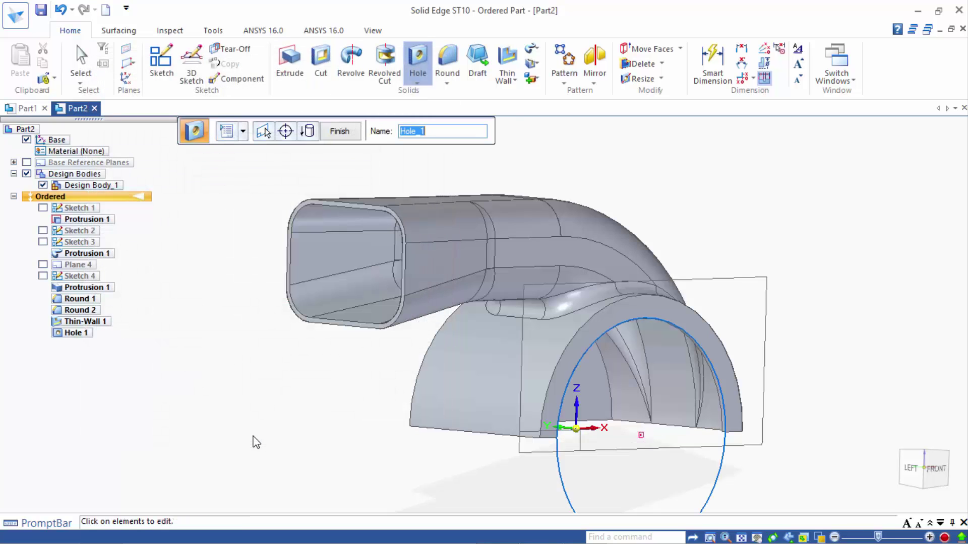
{"action": "left_click", "coordinate": [337, 132]}
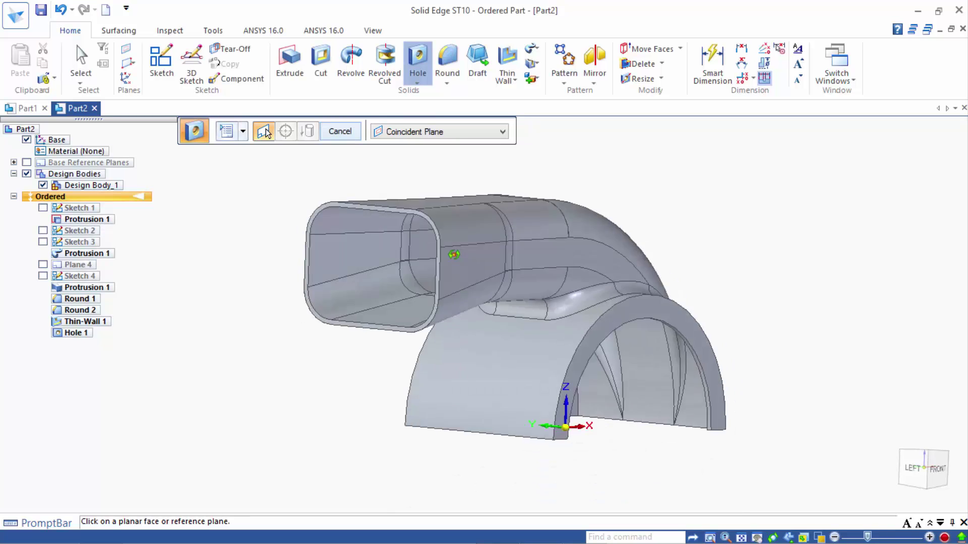
Cut a 30 mm hole centred at the origin on the base's opposite end face.
{"action": "middle_click_drag", "start_coordinate": [643, 290], "coordinate": [446, 331]}
{"action": "left_click", "coordinate": [446, 331]}
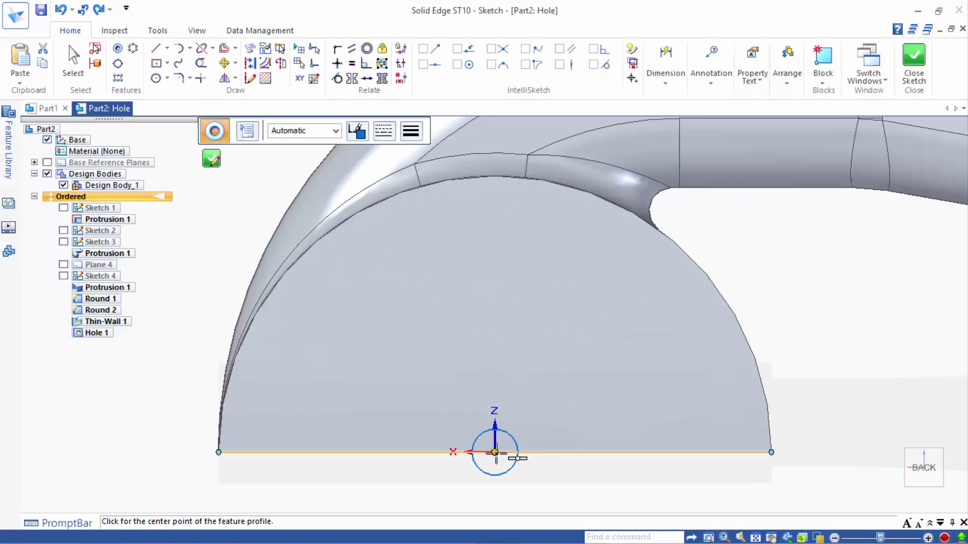
{"action": "left_click", "coordinate": [494, 452]}
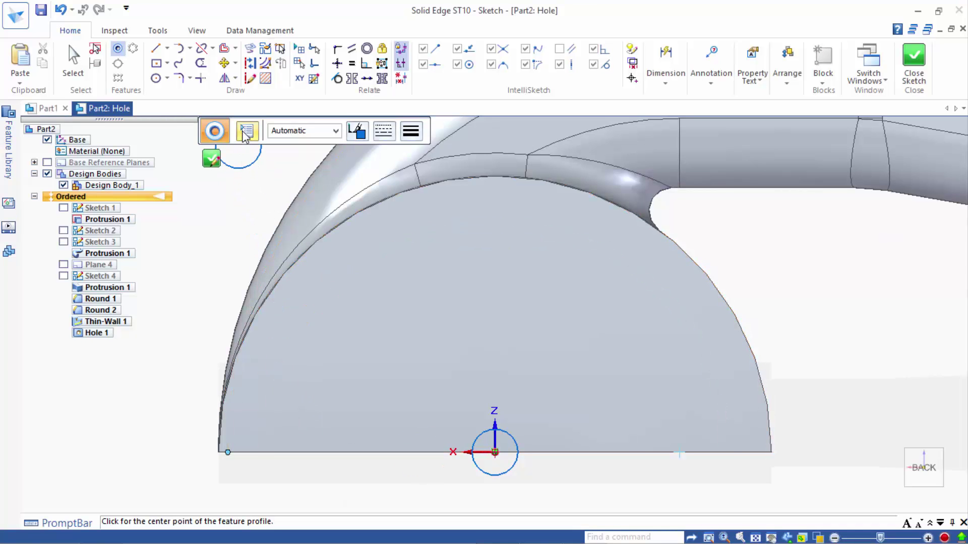
{"action": "left_click", "coordinate": [211, 160]}
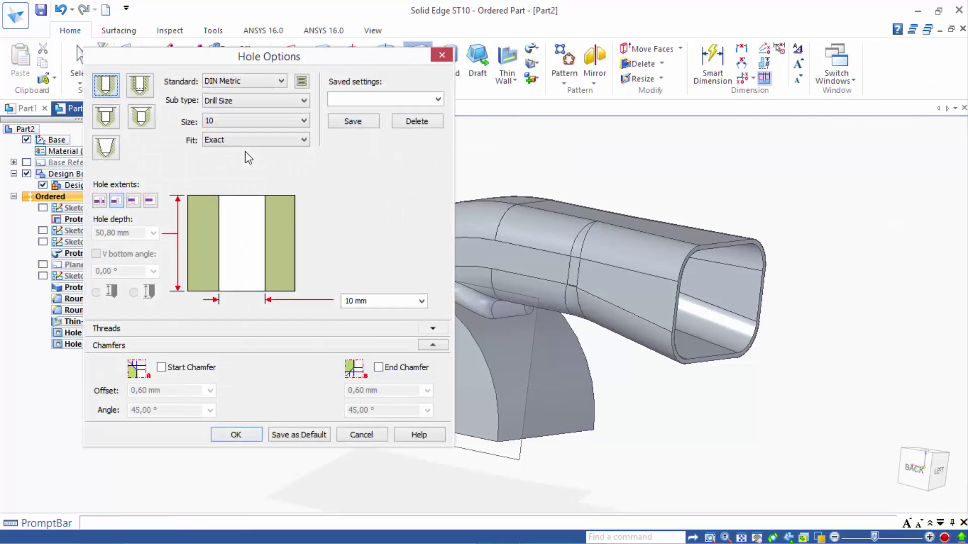
{"action": "left_click_drag", "start_coordinate": [370, 301], "coordinate": [346, 301]}
{"action": "type", "text": "30"}
{"action": "left_click", "coordinate": [249, 433]}
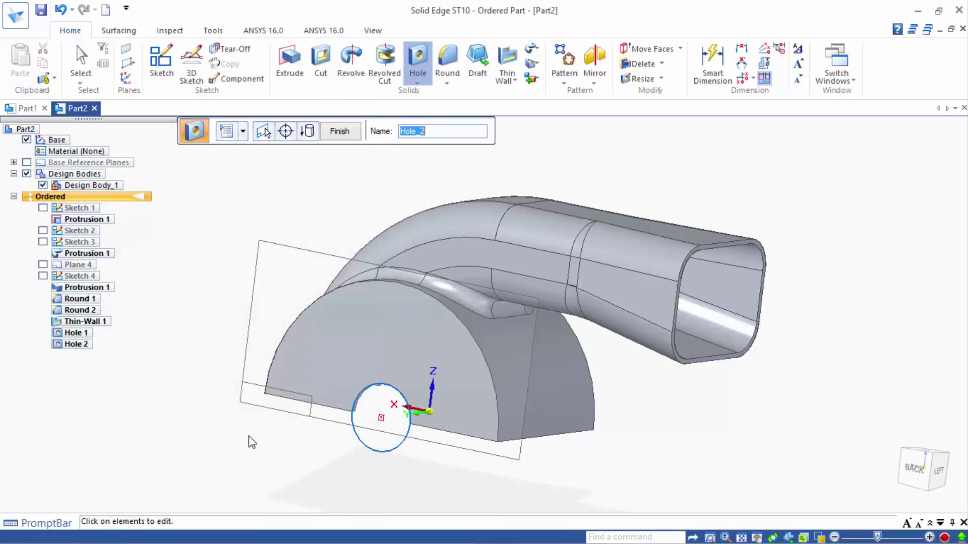
{"action": "left_click", "coordinate": [340, 131]}
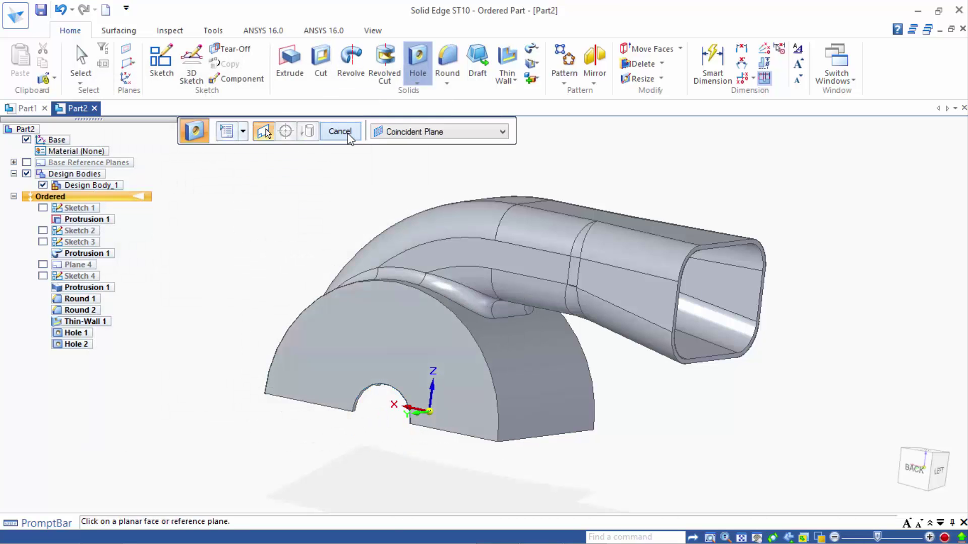
{"action": "left_click", "coordinate": [349, 132]}
{"action": "mouse_move", "coordinate": [352, 168]}
{"action": "middle_mouse_down"}
{"action": "mouse_move", "coordinate": [176, 274]}
{"action": "mouse_move", "coordinate": [182, 252]}
{"action": "middle_mouse_up"}
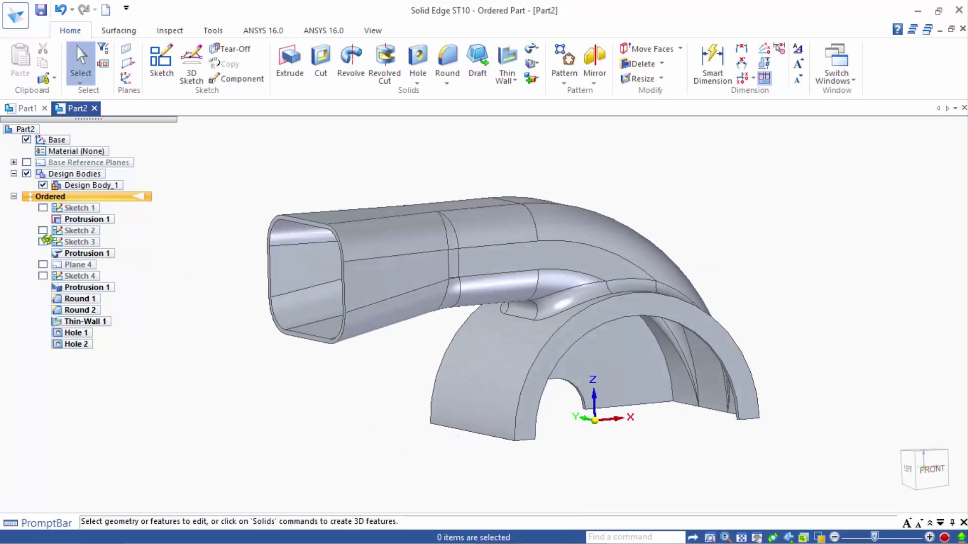
Start a new sketch on the base plane, viewed from below.
{"action": "left_click", "coordinate": [161, 60]}
{"action": "mouse_move", "coordinate": [685, 392]}
{"action": "middle_mouse_down"}
{"action": "mouse_move", "coordinate": [657, 406]}
{"action": "mouse_move", "coordinate": [588, 492]}
{"action": "mouse_move", "coordinate": [642, 391]}
{"action": "middle_mouse_up"}
{"action": "left_click", "coordinate": [653, 379]}
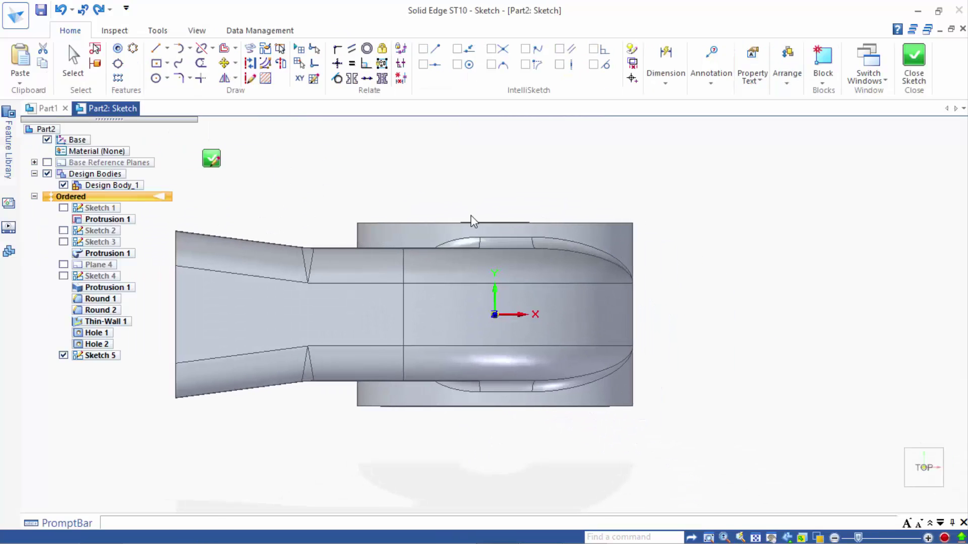
{"action": "left_click", "coordinate": [896, 467]}
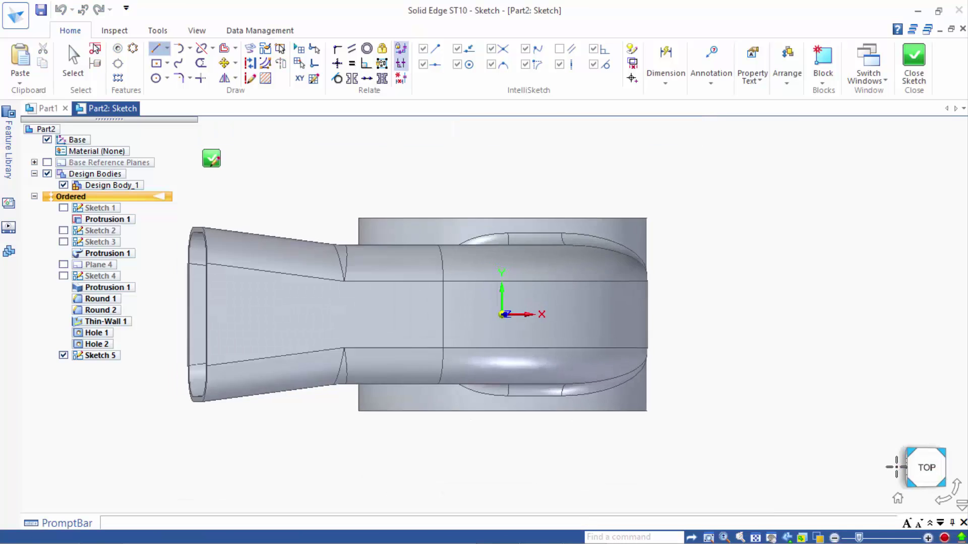
{"action": "left_click", "coordinate": [896, 467]}
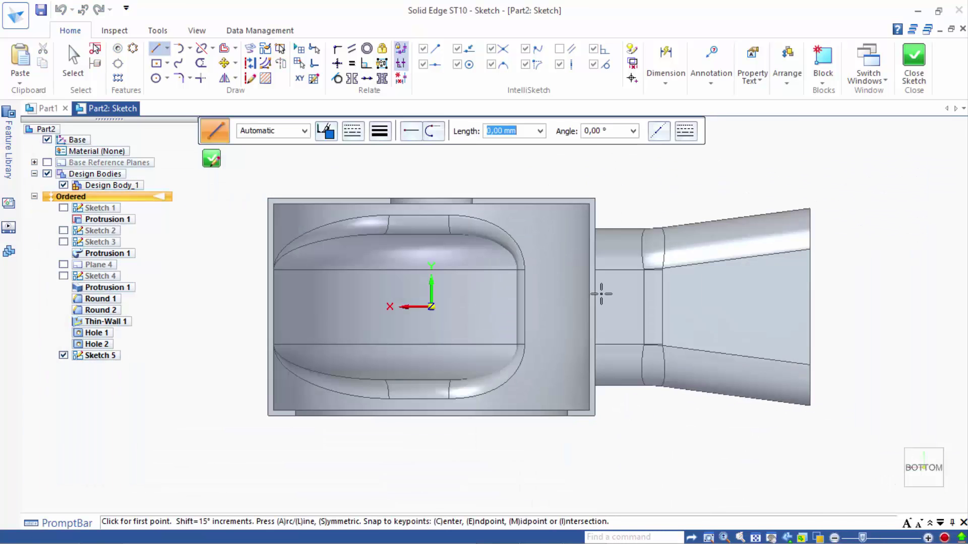
Draw a two-point rectangle beside the semicircular base.
{"action": "left_click", "coordinate": [168, 69]}
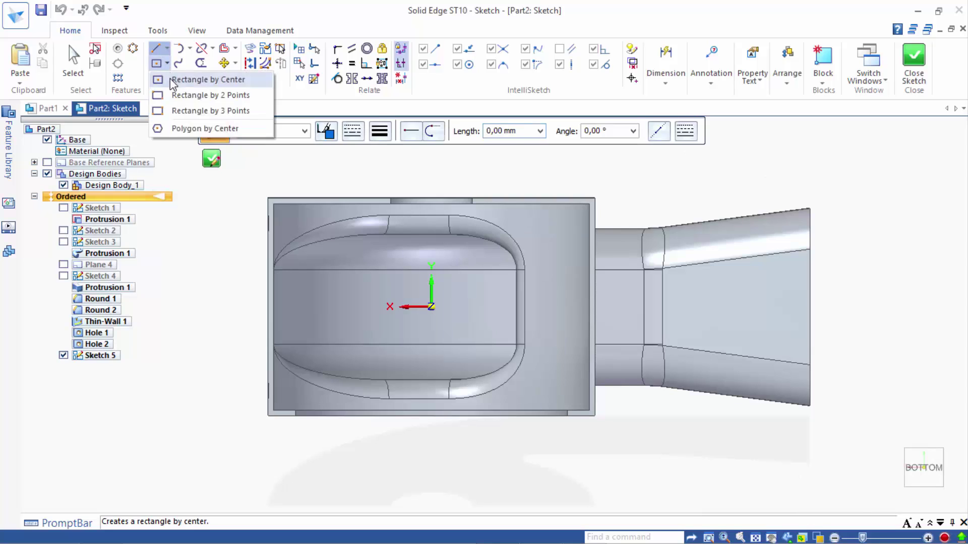
{"action": "left_click", "coordinate": [205, 93]}
{"action": "scroll", "coordinate": [599, 194], "scroll_direction": "up", "scroll_amount": 5}
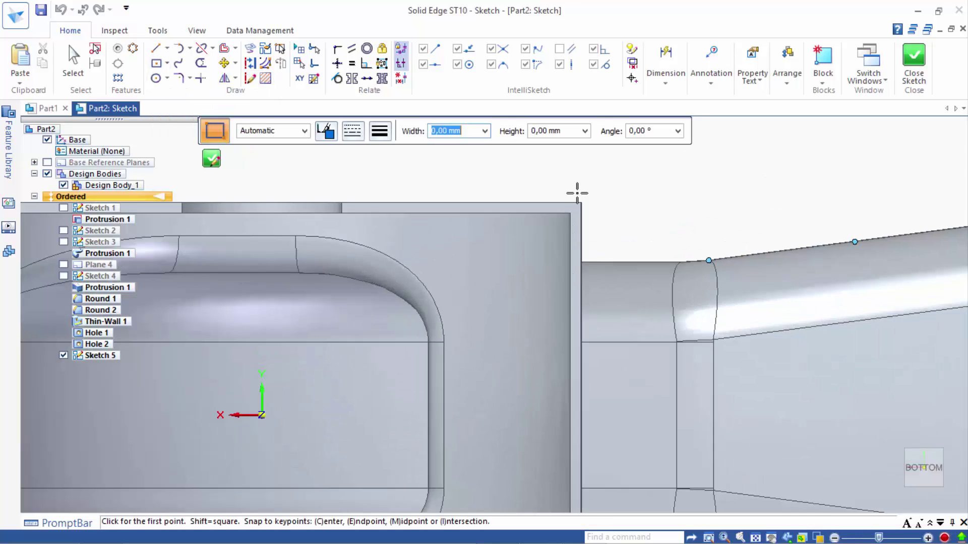
{"action": "left_click", "coordinate": [538, 180]}
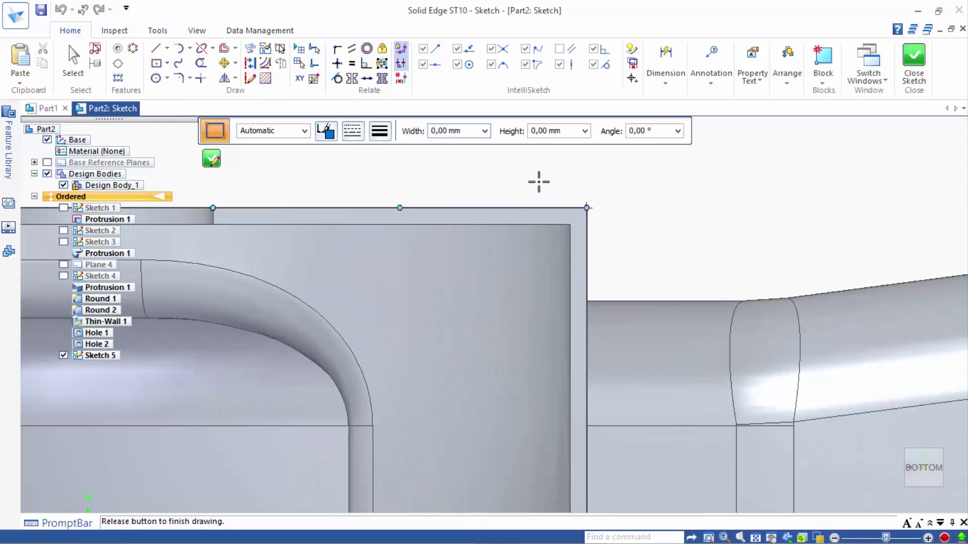
{"action": "scroll", "coordinate": [599, 235], "scroll_direction": "down", "scroll_amount": 5}
{"action": "left_click", "coordinate": [700, 457]}
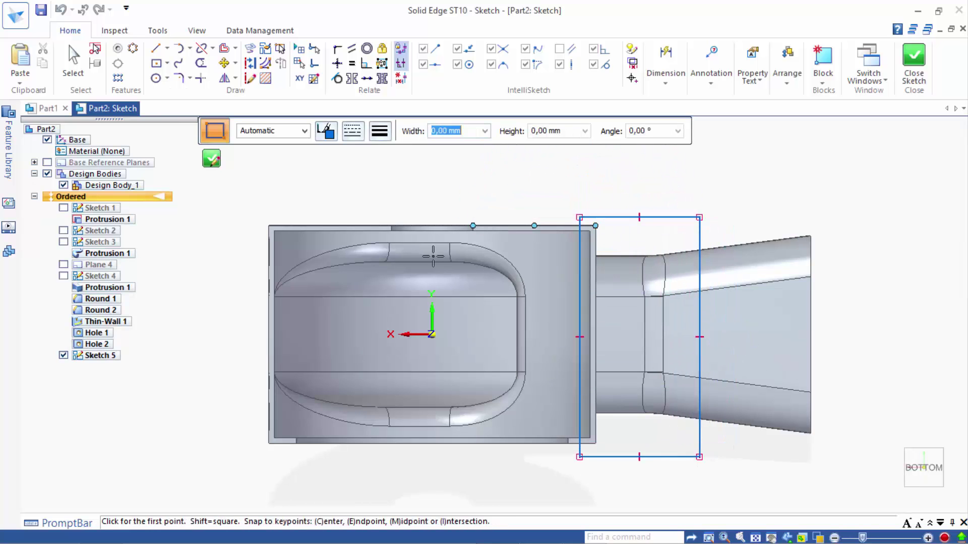
Connect the rectangle's corner to the base so its left side is flush with the base edge.
{"action": "left_click", "coordinate": [333, 54]}
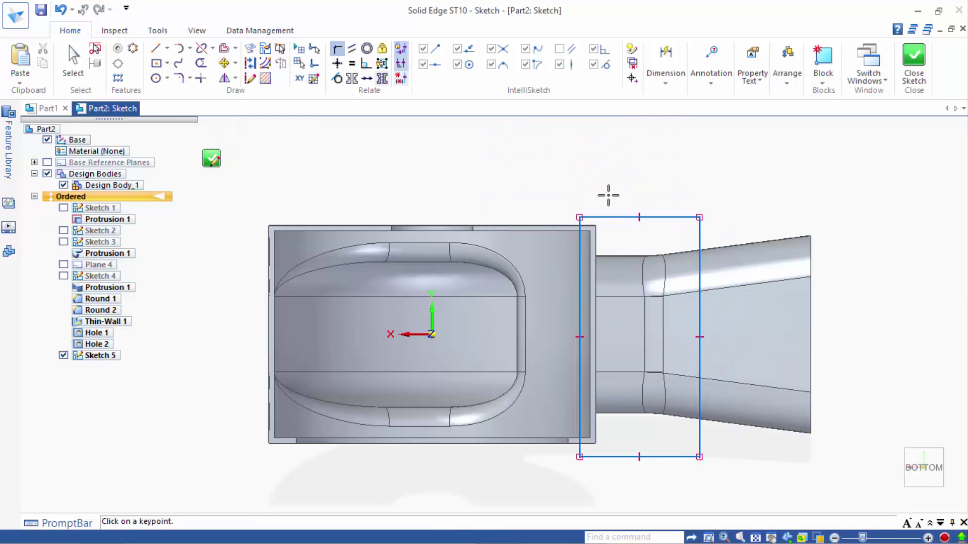
{"action": "scroll", "coordinate": [605, 217], "scroll_direction": "up", "scroll_amount": 5}
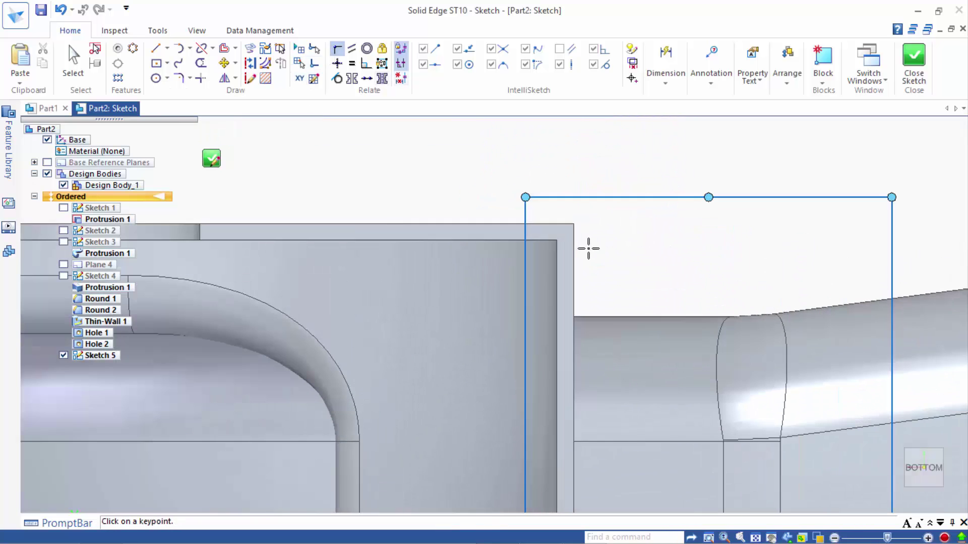
{"action": "left_click", "coordinate": [525, 197]}
{"action": "scroll", "coordinate": [538, 221], "scroll_direction": "down", "scroll_amount": 3}
{"action": "scroll", "coordinate": [574, 367], "scroll_direction": "down", "scroll_amount": 2}
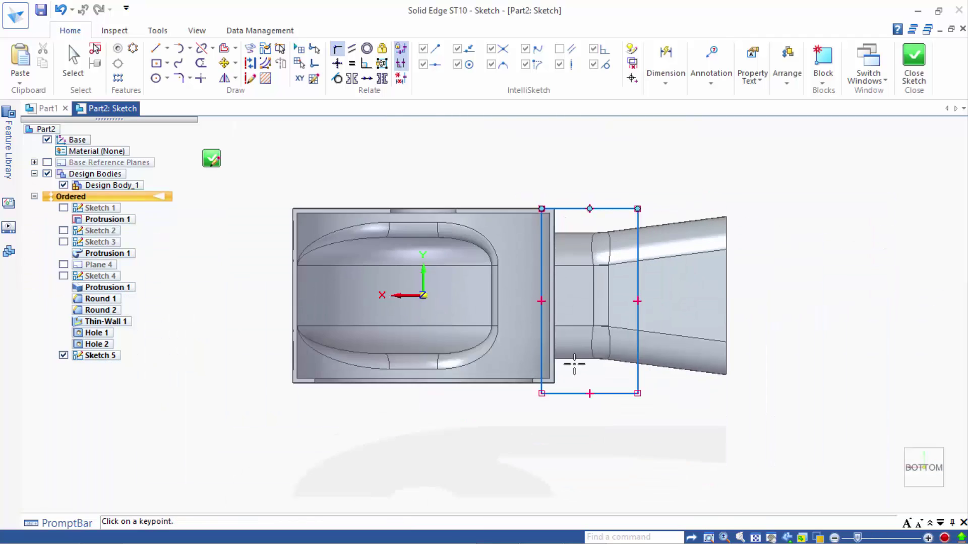
{"action": "scroll", "coordinate": [522, 416], "scroll_direction": "up", "scroll_amount": 4}
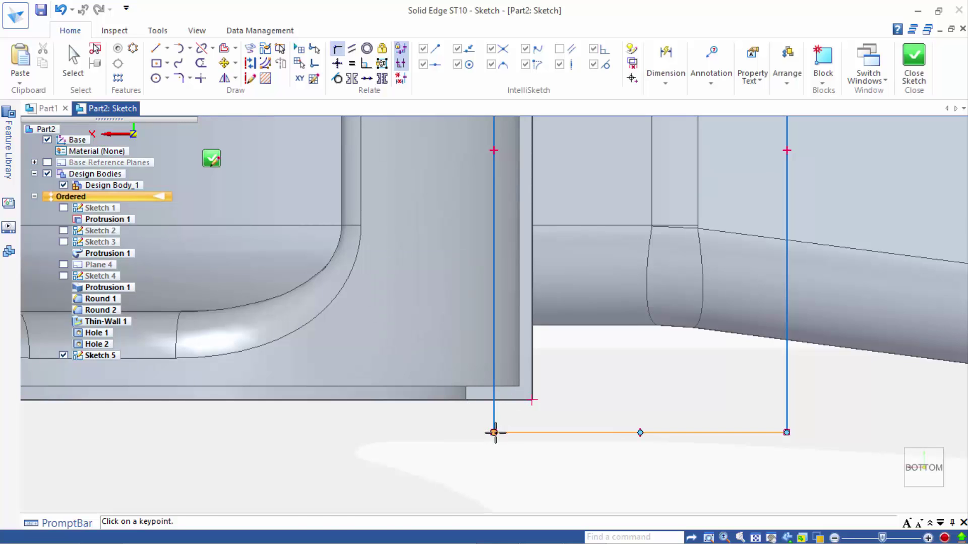
{"action": "left_click", "coordinate": [513, 398]}
{"action": "scroll", "coordinate": [487, 324], "scroll_direction": "down", "scroll_amount": 3}
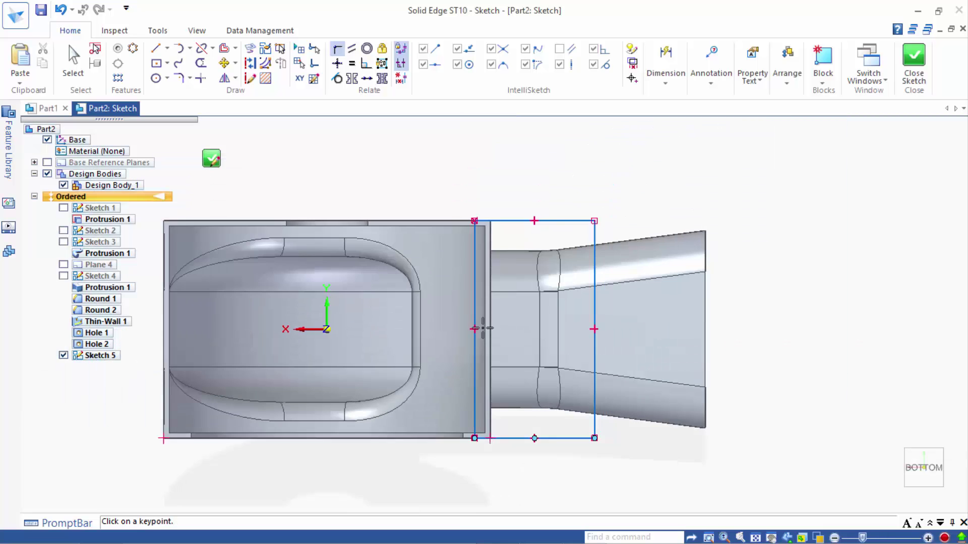
{"action": "scroll", "coordinate": [448, 172], "scroll_direction": "up", "scroll_amount": 3}
{"action": "scroll", "coordinate": [449, 167], "scroll_direction": "up", "scroll_amount": 2}
{"action": "left_click", "coordinate": [446, 167]}
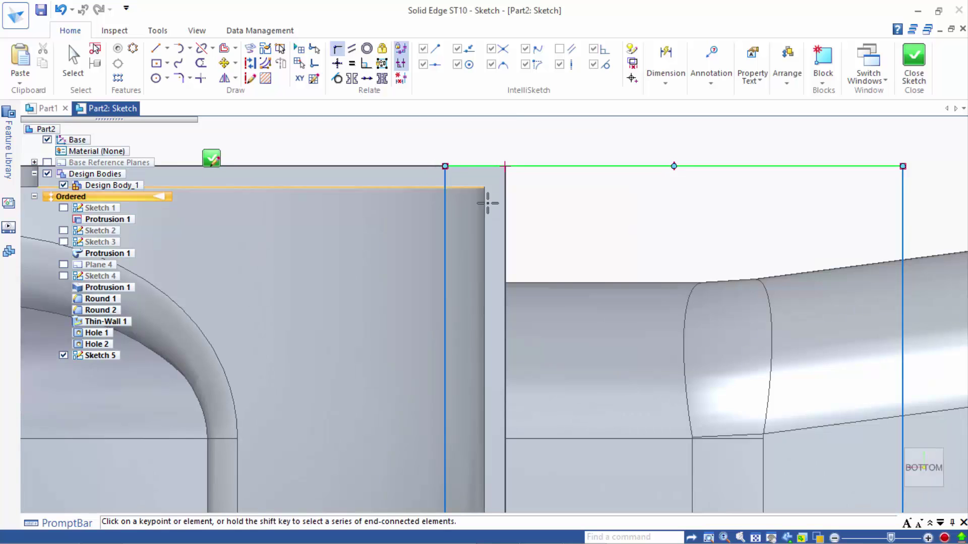
{"action": "left_click", "coordinate": [486, 208]}
{"action": "scroll", "coordinate": [487, 208], "scroll_direction": "down", "scroll_amount": 3}
{"action": "scroll", "coordinate": [486, 208], "scroll_direction": "down", "scroll_amount": 1}
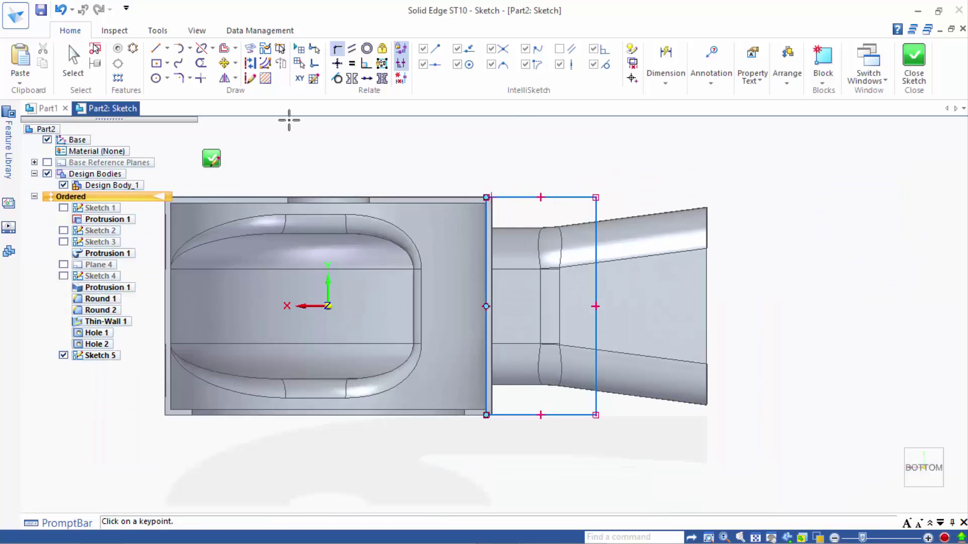
Dimension the rectangle's right side 75 from the origin and close the sketch.
{"action": "left_click", "coordinate": [665, 58]}
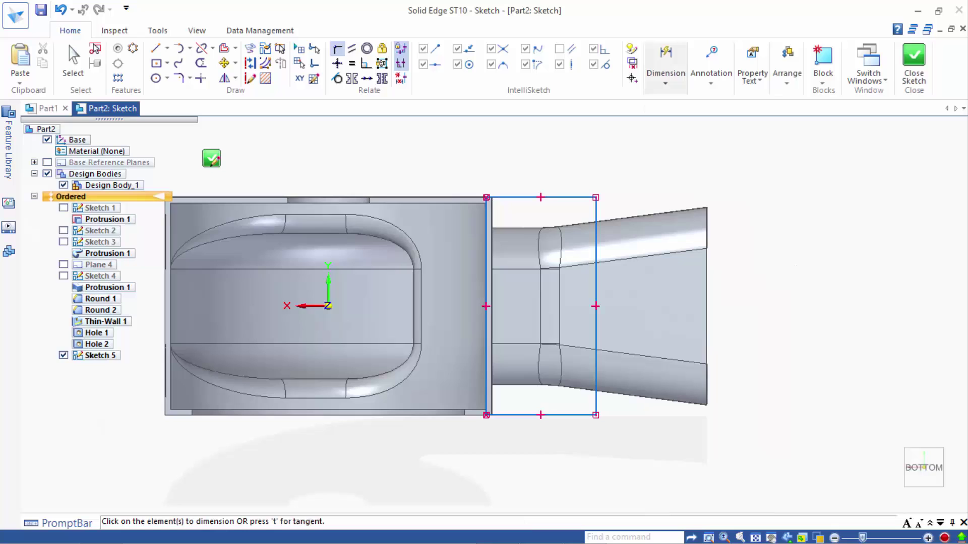
{"action": "left_click", "coordinate": [595, 215]}
{"action": "left_click", "coordinate": [329, 306]}
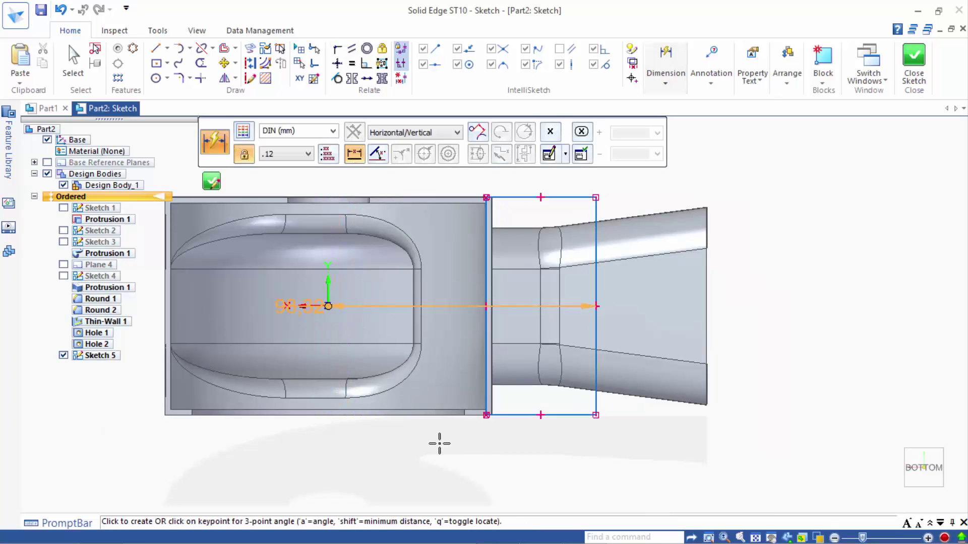
{"action": "left_click", "coordinate": [441, 445]}
{"action": "key", "text": "Return"}
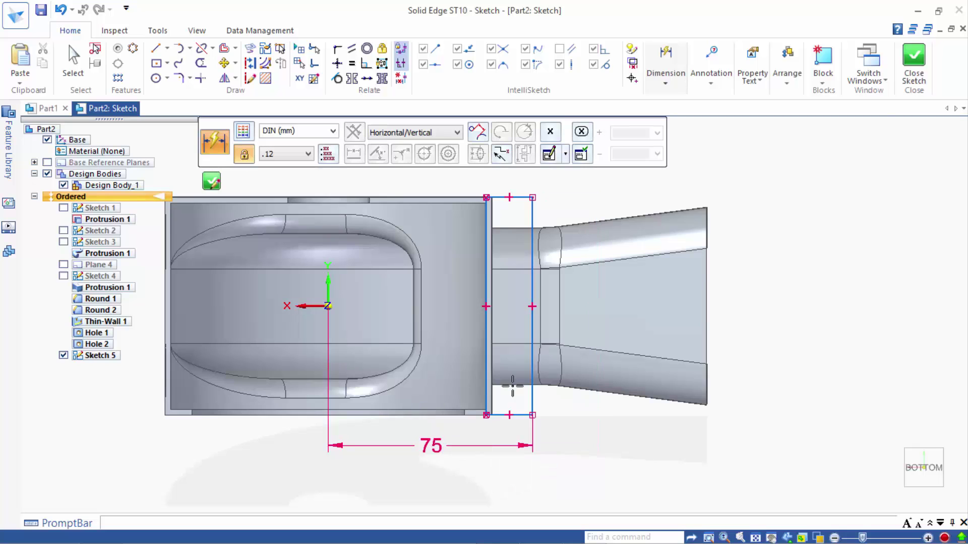
{"action": "left_click", "coordinate": [914, 81]}
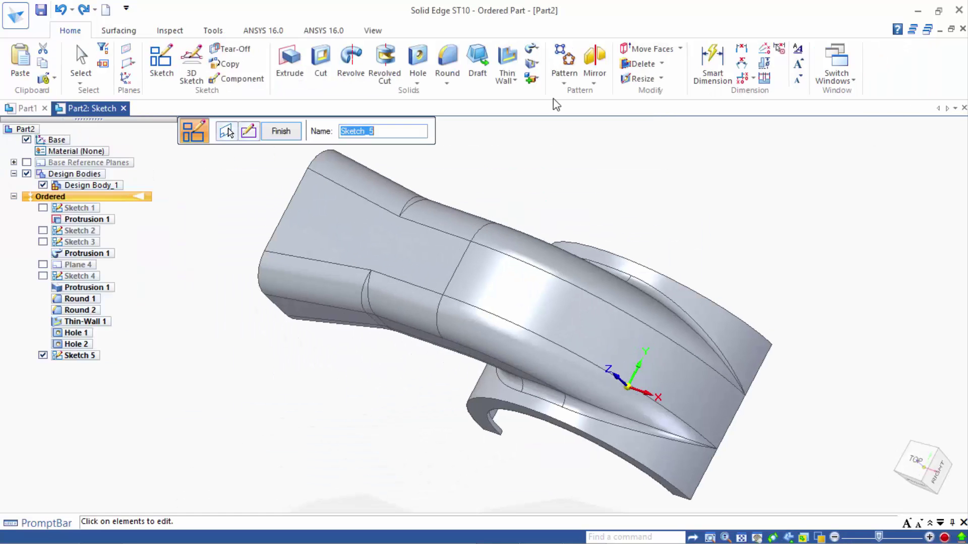
Finish the sketch and add a new design body, Design Body_2.
{"action": "left_click", "coordinate": [281, 131]}
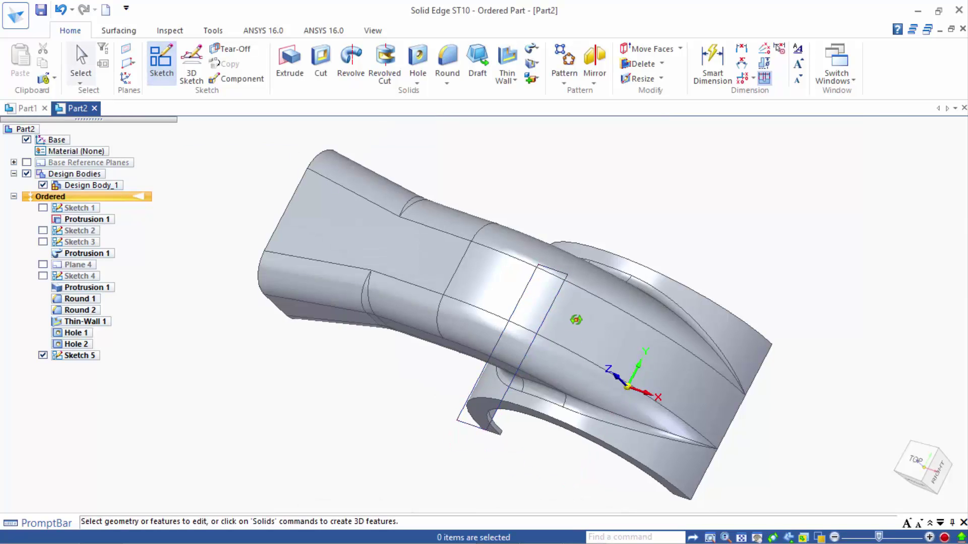
{"action": "middle_click_drag", "start_coordinate": [573, 320], "coordinate": [723, 215]}
{"action": "scroll", "coordinate": [433, 473], "scroll_direction": "up", "scroll_amount": 3}
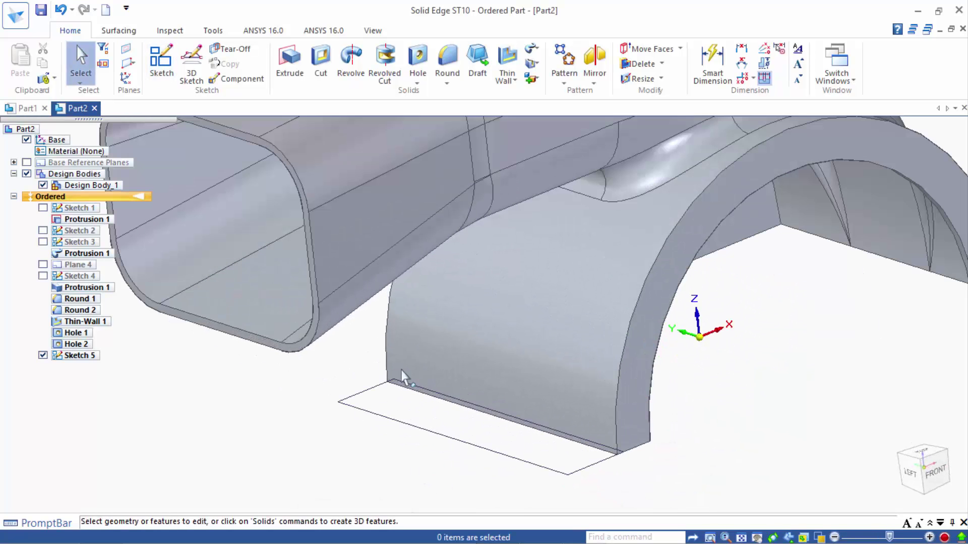
{"action": "left_click", "coordinate": [539, 79]}
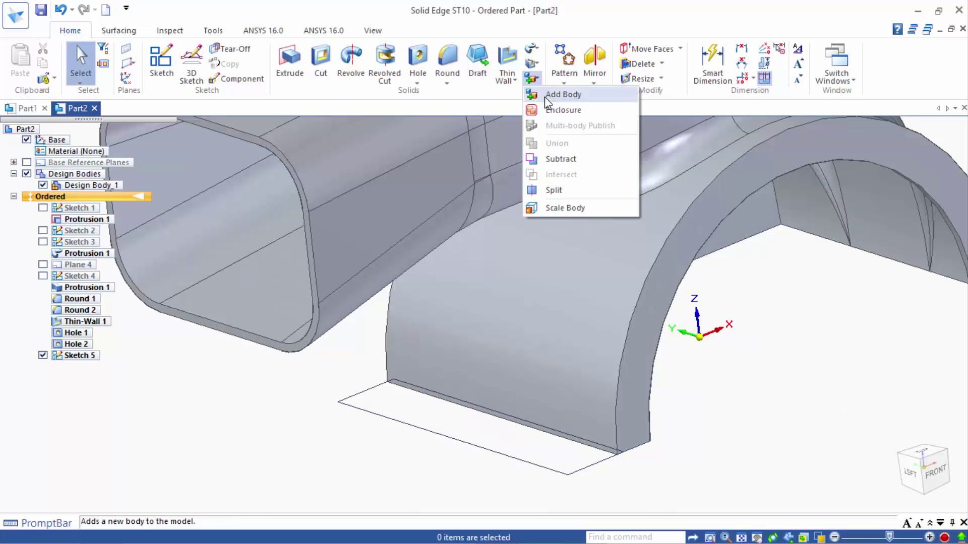
{"action": "left_click", "coordinate": [544, 96]}
{"action": "left_click", "coordinate": [474, 336]}
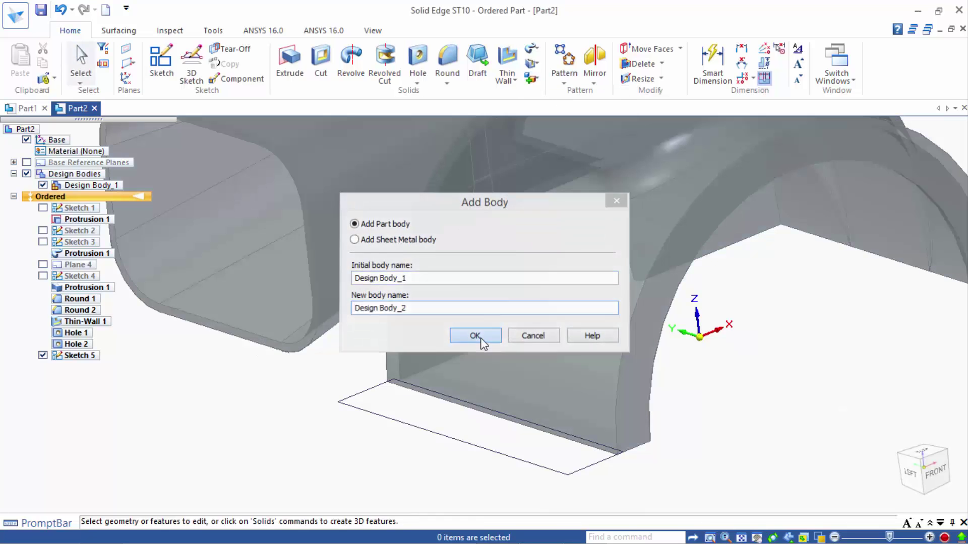
Extrude the Sketch 5 rectangle 4 mm to one side, non-symmetric, into a flat plate.
{"action": "left_click", "coordinate": [290, 68]}
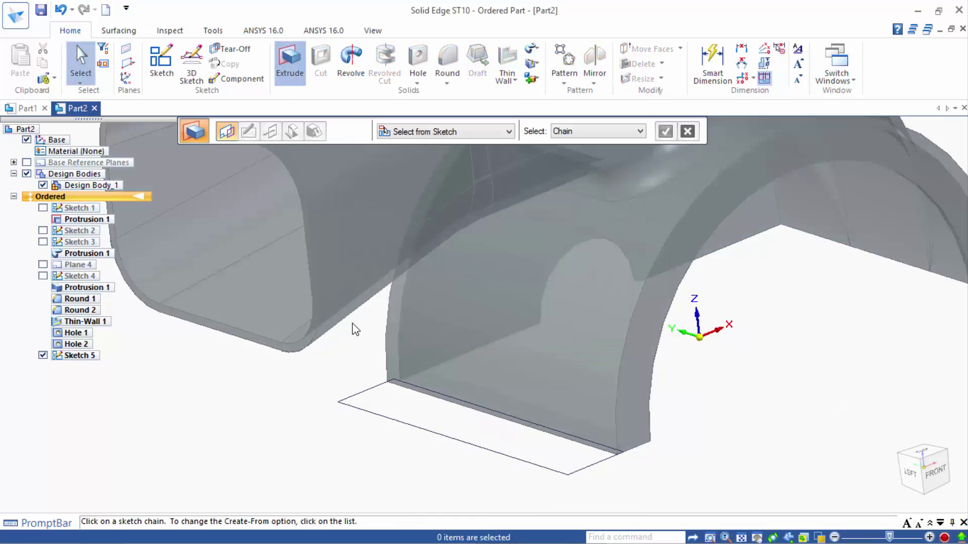
{"action": "left_click", "coordinate": [366, 388]}
{"action": "right_click", "coordinate": [367, 393]}
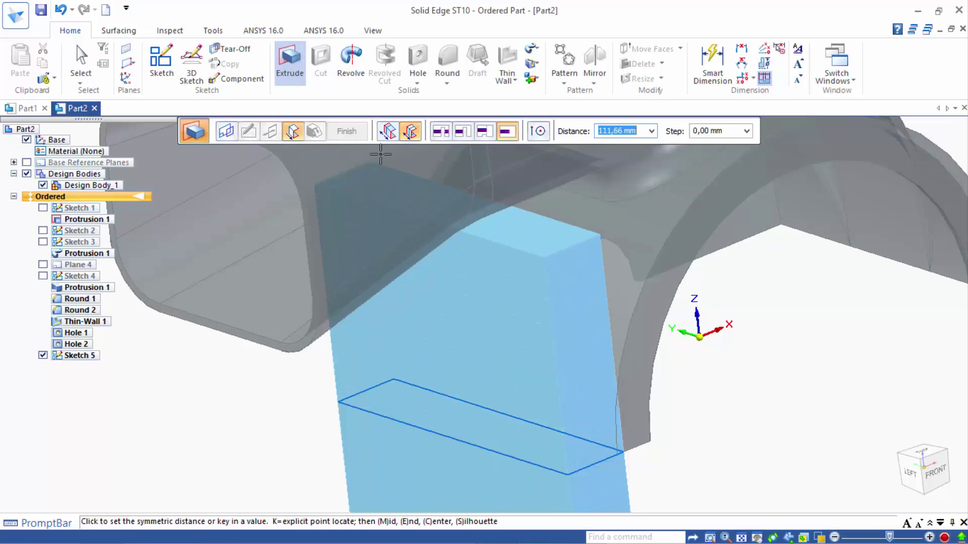
{"action": "left_click", "coordinate": [406, 136]}
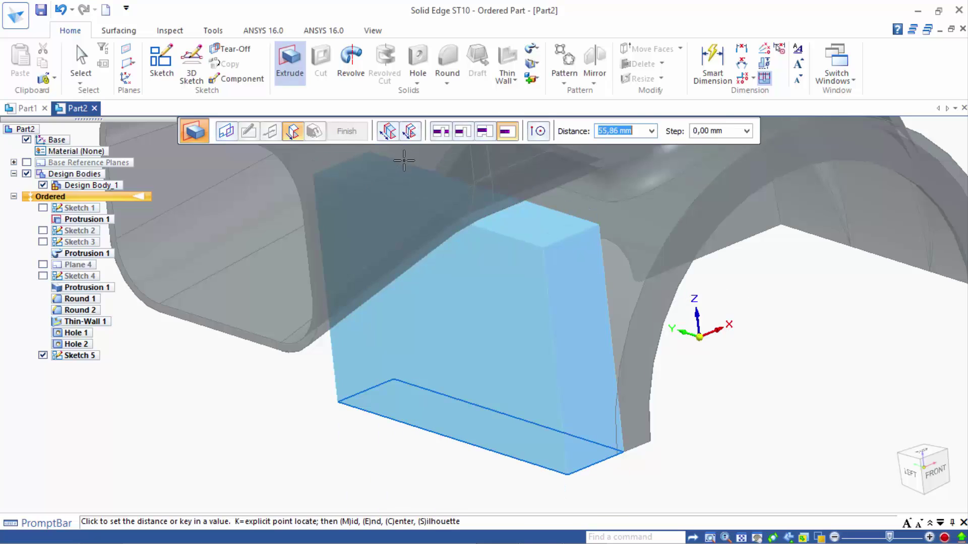
{"action": "type", "text": "4"}
{"action": "key", "text": "Return"}
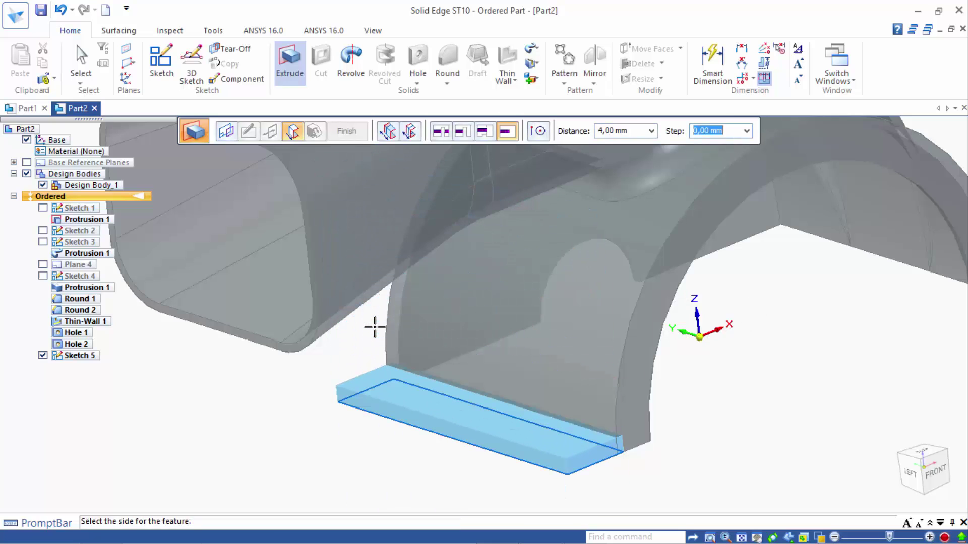
{"action": "left_click", "coordinate": [375, 328]}
{"action": "left_click", "coordinate": [355, 132]}
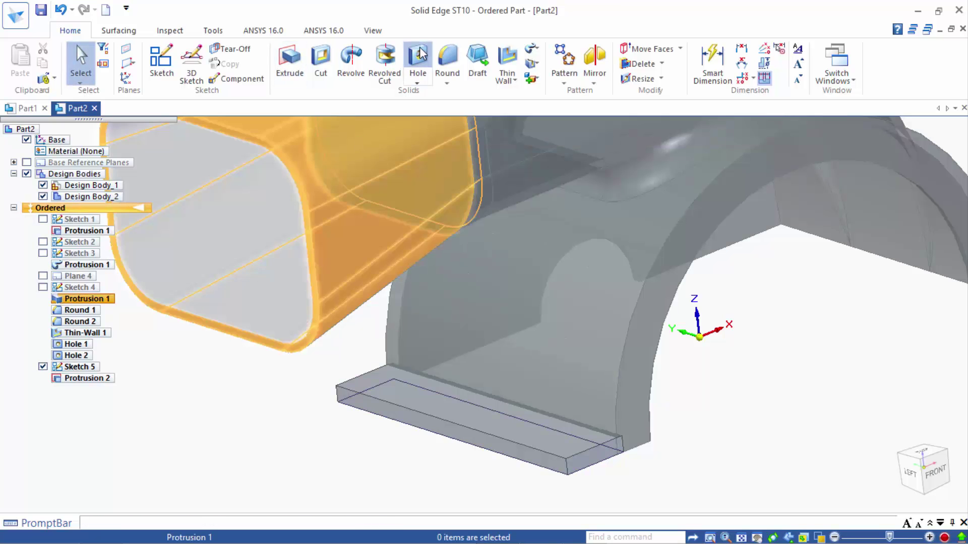
Start a hole on the mounting plate's face and place its centre point.
{"action": "left_click", "coordinate": [421, 54]}
{"action": "left_click", "coordinate": [509, 424]}
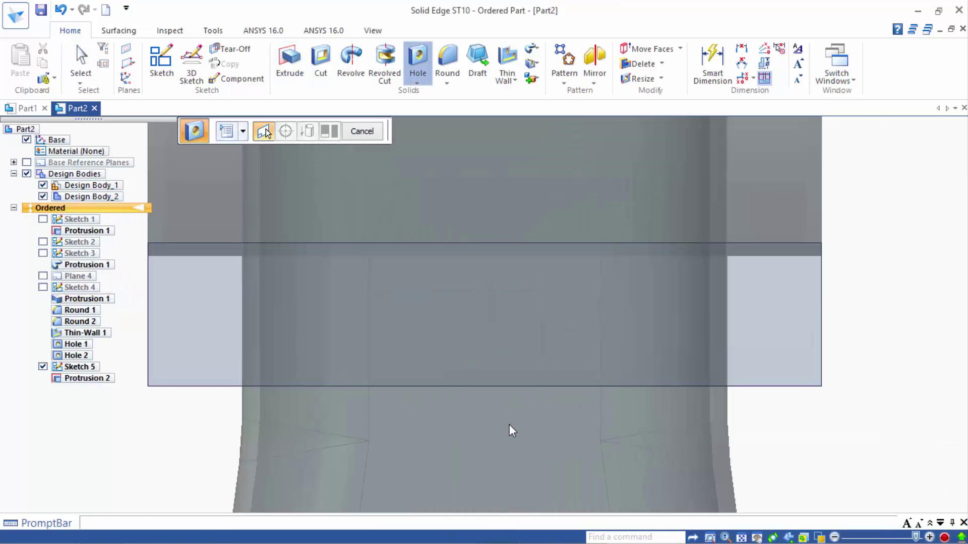
{"action": "left_click", "coordinate": [765, 321]}
Dimension the hole 7.5 mm from the plate's bottom edge and 10 mm from its end.
{"action": "left_click", "coordinate": [665, 81]}
{"action": "left_click", "coordinate": [659, 124]}
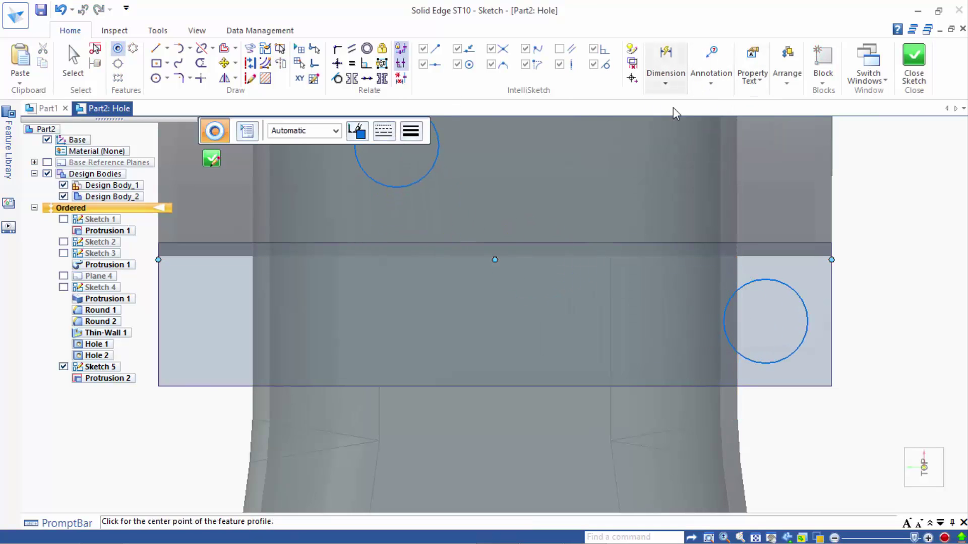
{"action": "left_click", "coordinate": [802, 303]}
{"action": "left_click", "coordinate": [792, 385]}
{"action": "left_click", "coordinate": [864, 320]}
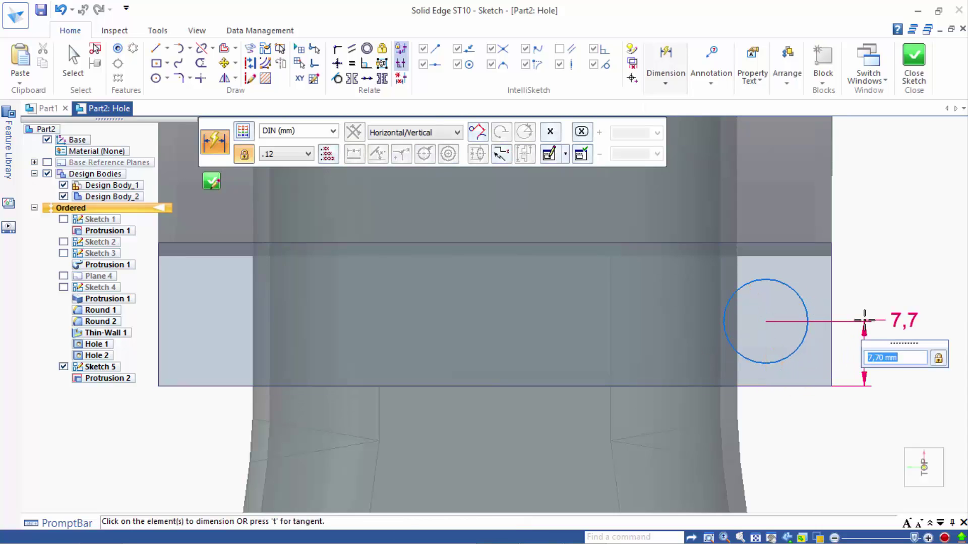
{"action": "type", "text": "7,5"}
{"action": "key", "text": "Return"}
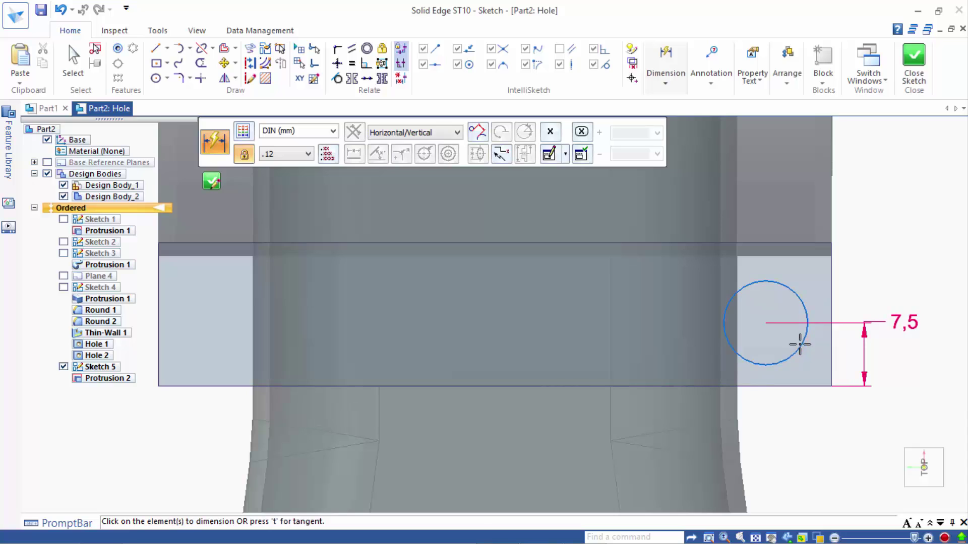
{"action": "left_click", "coordinate": [799, 344]}
{"action": "left_click", "coordinate": [825, 333]}
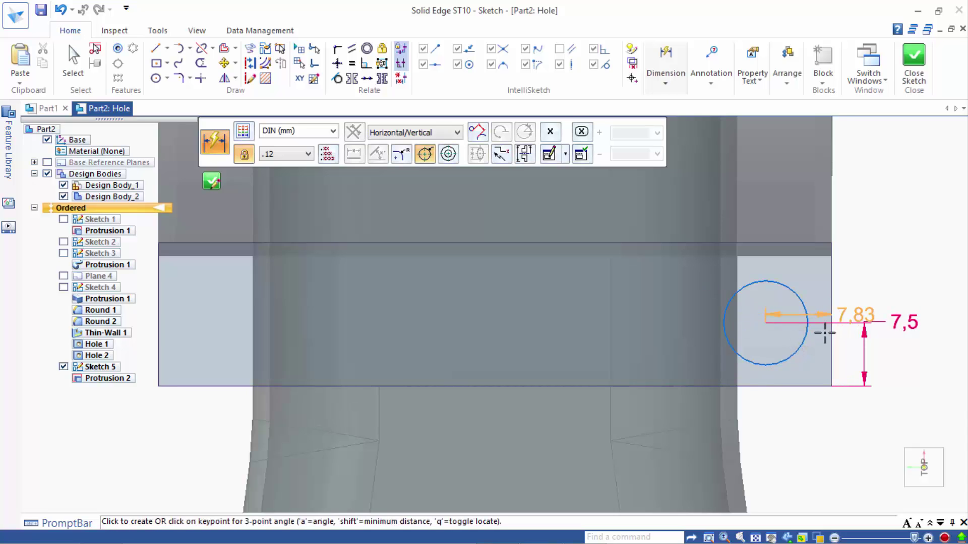
{"action": "left_click", "coordinate": [808, 411]}
{"action": "type", "text": "10"}
{"action": "key", "text": "Return"}
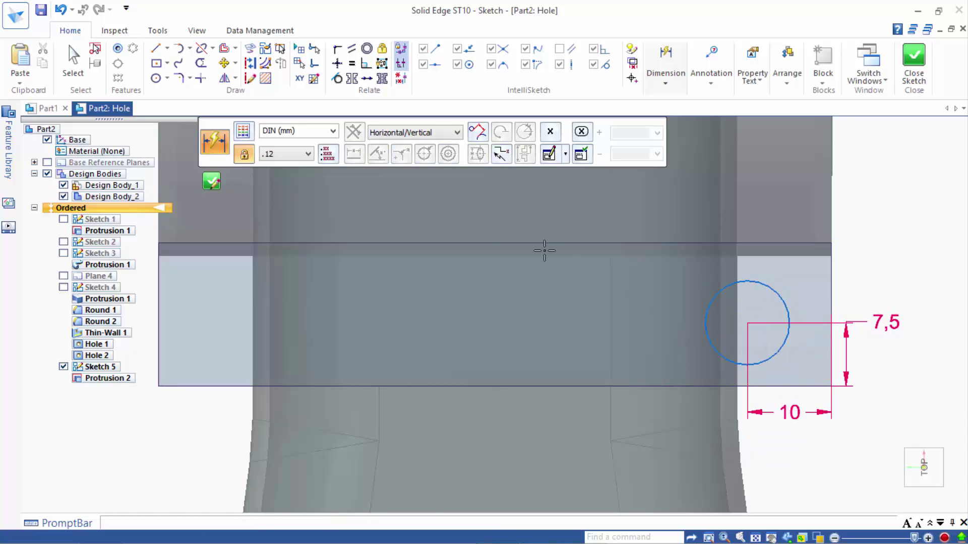
Close the sketch and finish the hole with a 4 mm diameter.
{"action": "left_click", "coordinate": [211, 182]}
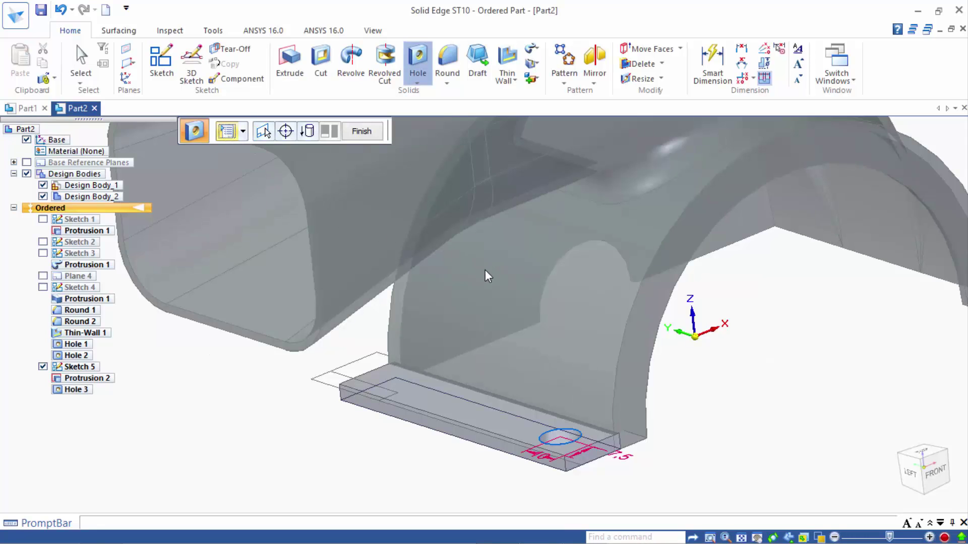
{"action": "type", "text": "4"}
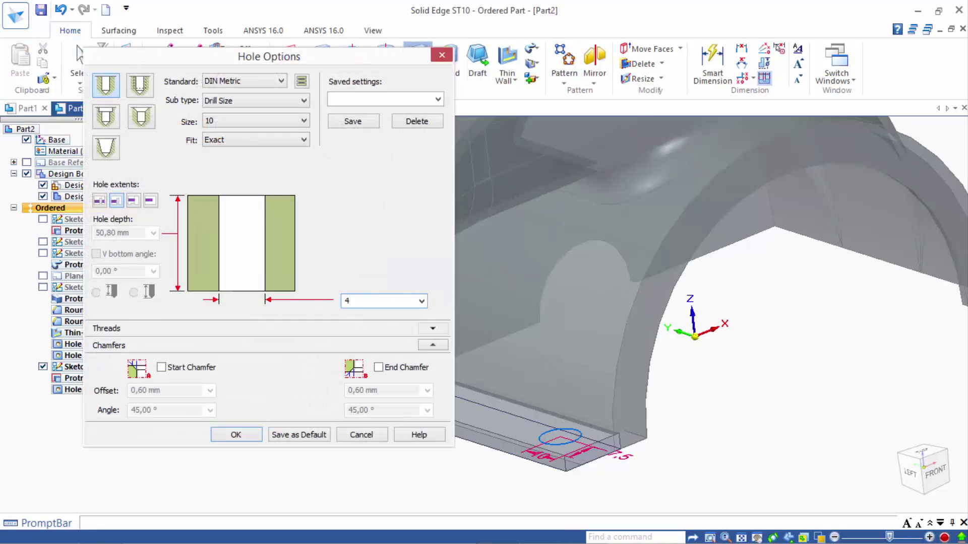
{"action": "left_click", "coordinate": [237, 435]}
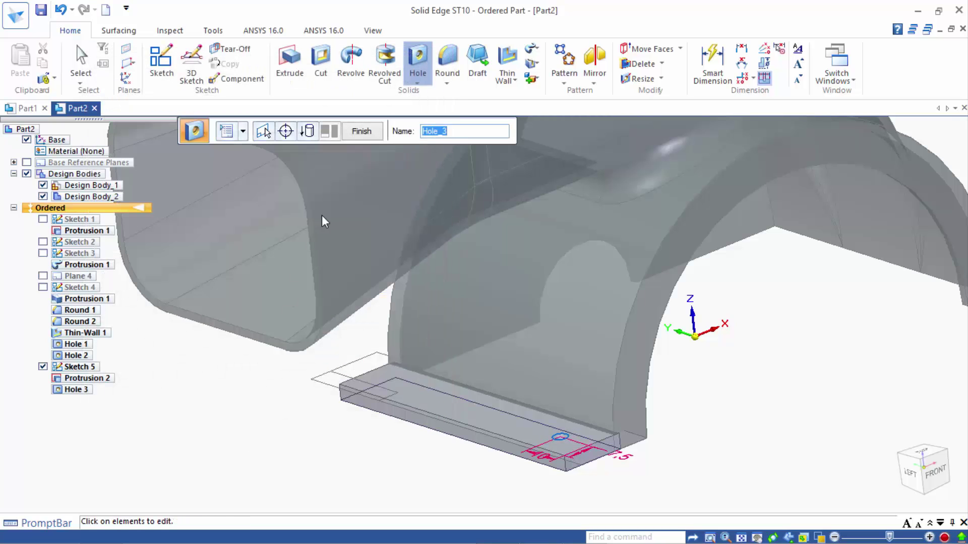
{"action": "left_click", "coordinate": [364, 134]}
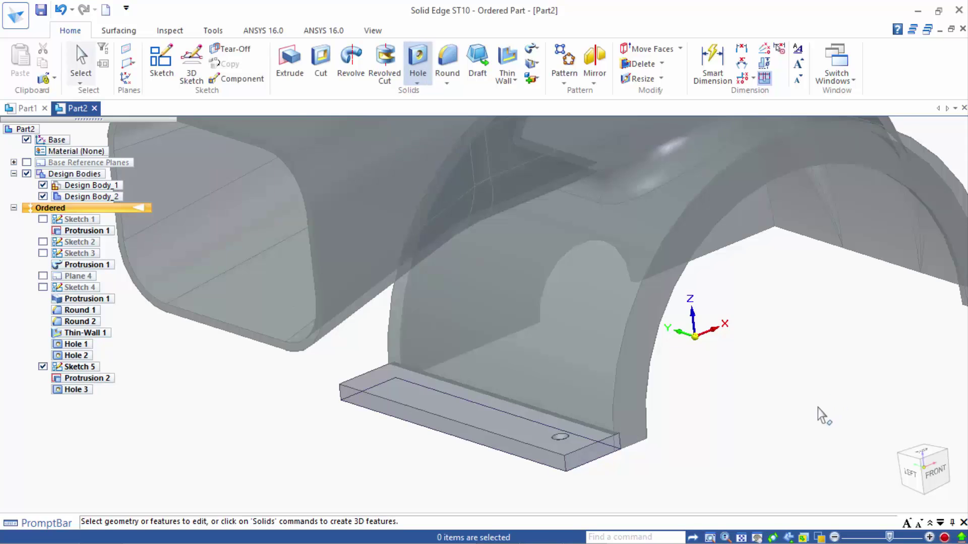
Select Hole 3 as the feature to pattern.
{"action": "middle_click_drag", "start_coordinate": [817, 407], "coordinate": [806, 421]}
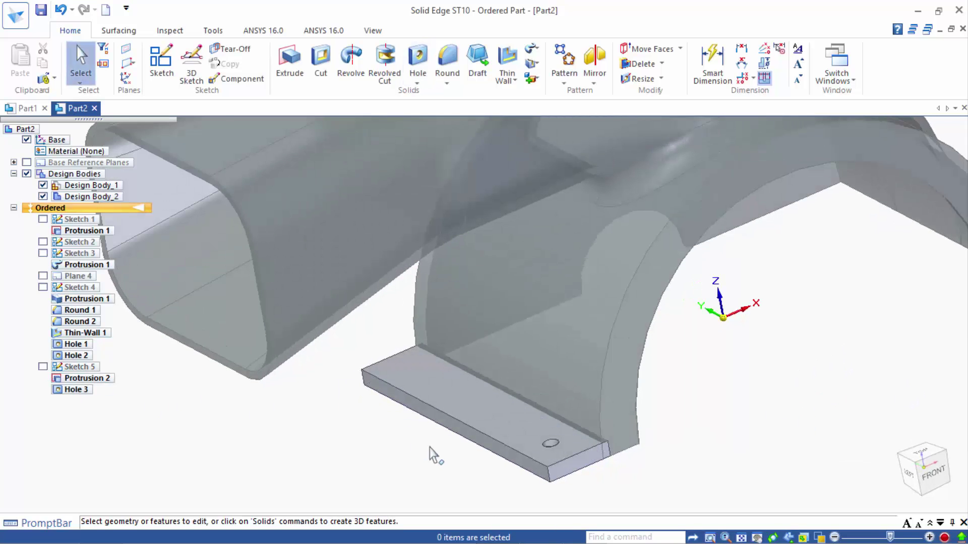
{"action": "scroll", "coordinate": [433, 450], "scroll_direction": "down", "scroll_amount": 1}
{"action": "scroll", "coordinate": [476, 353], "scroll_direction": "up", "scroll_amount": 1}
{"action": "left_click", "coordinate": [564, 58]}
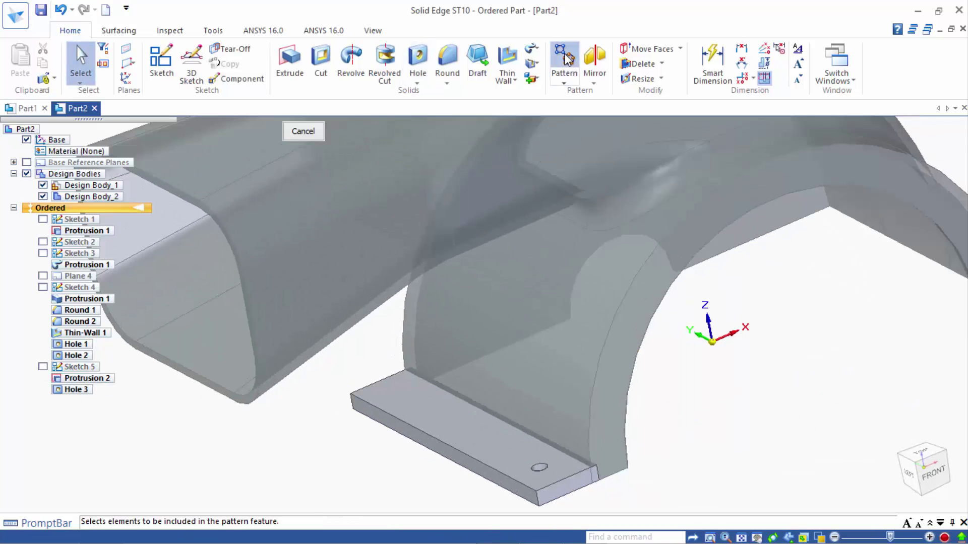
{"action": "scroll", "coordinate": [540, 470], "scroll_direction": "up", "scroll_amount": 1}
{"action": "scroll", "coordinate": [540, 470], "scroll_direction": "up", "scroll_amount": 1}
{"action": "scroll", "coordinate": [540, 470], "scroll_direction": "up", "scroll_amount": 1}
{"action": "left_click", "coordinate": [542, 462]}
{"action": "scroll", "coordinate": [542, 461], "scroll_direction": "down", "scroll_amount": 2}
{"action": "left_click", "coordinate": [529, 130]}
Lay out a rectangular pattern on the plate face with X 1 and Y 4, then finish.
{"action": "left_click", "coordinate": [485, 409]}
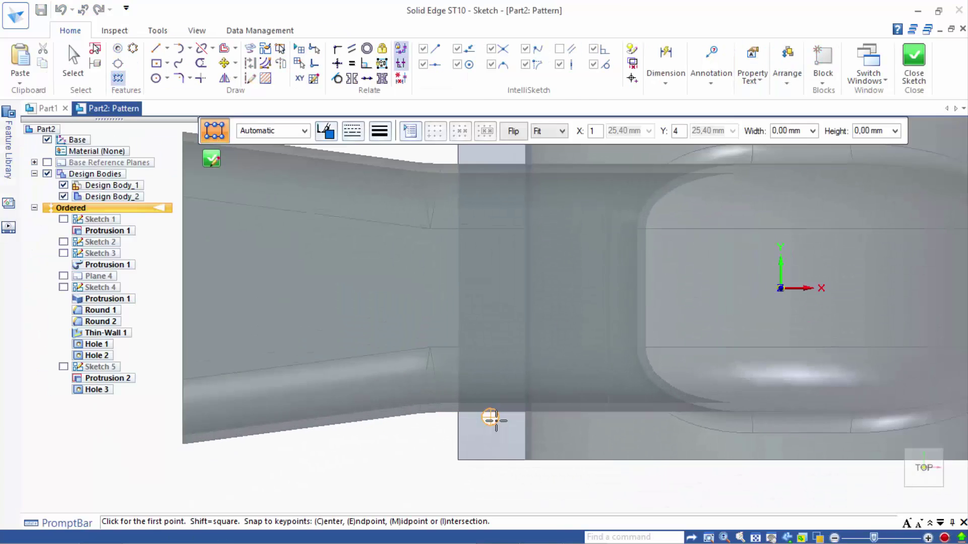
{"action": "scroll", "coordinate": [494, 420], "scroll_direction": "up", "scroll_amount": 2}
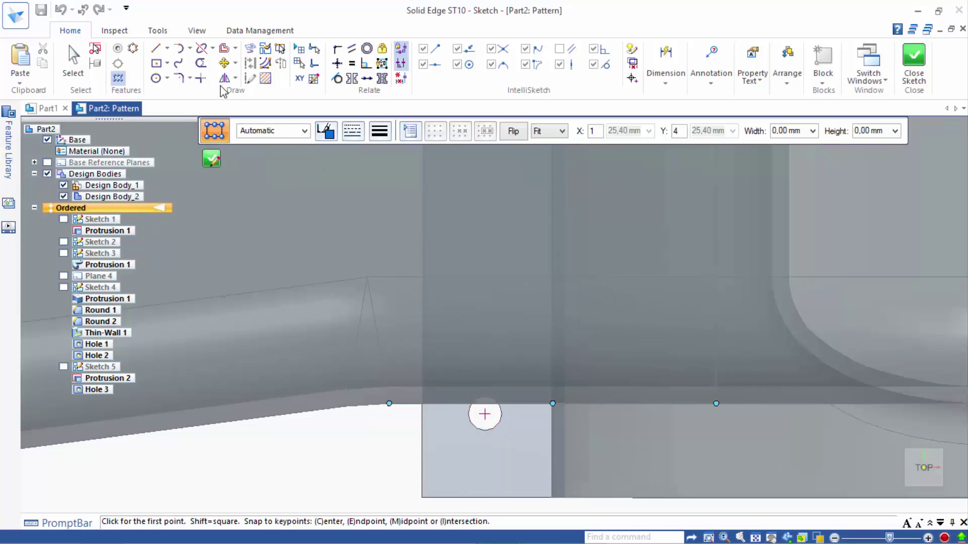
{"action": "left_click", "coordinate": [485, 414]}
{"action": "scroll", "coordinate": [474, 388], "scroll_direction": "down", "scroll_amount": 3}
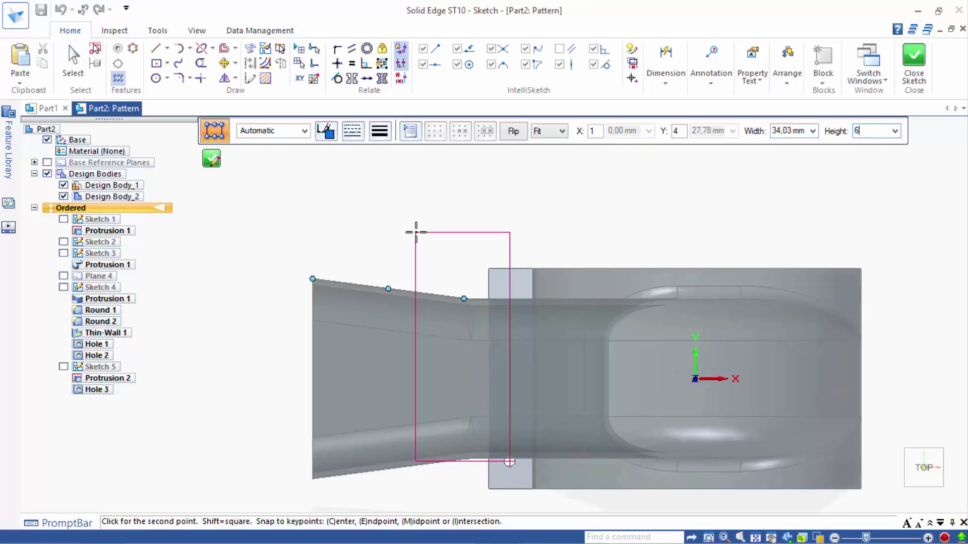
{"action": "left_click", "coordinate": [416, 232]}
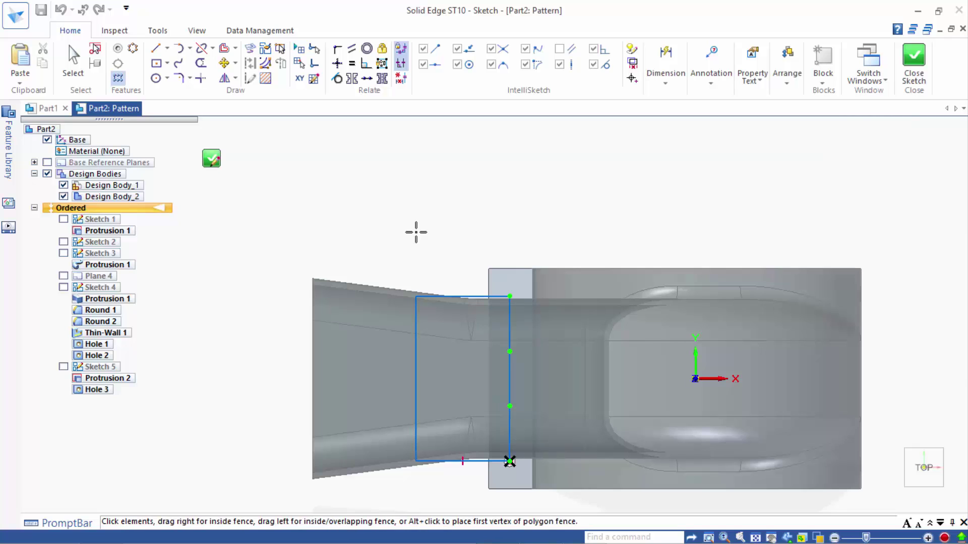
{"action": "key", "text": "Escape"}
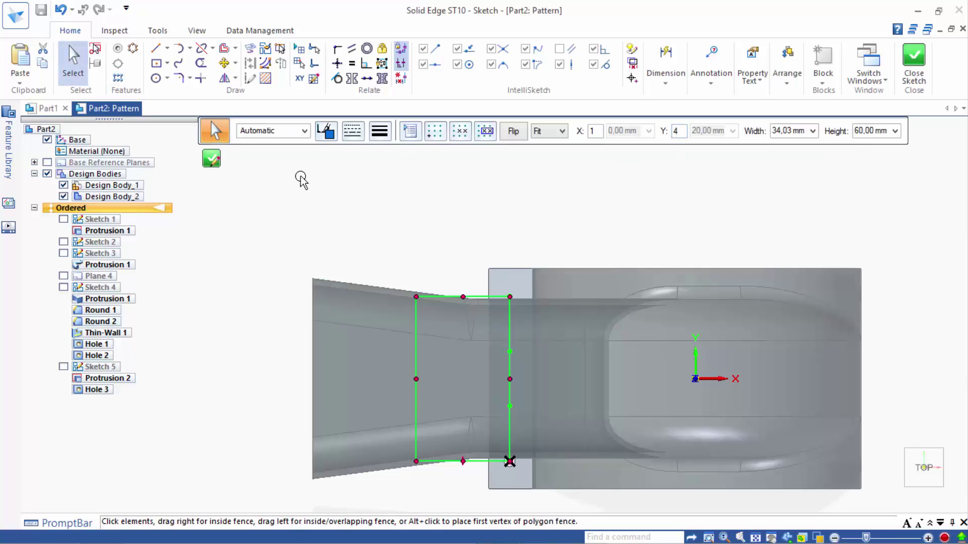
{"action": "left_click", "coordinate": [218, 158]}
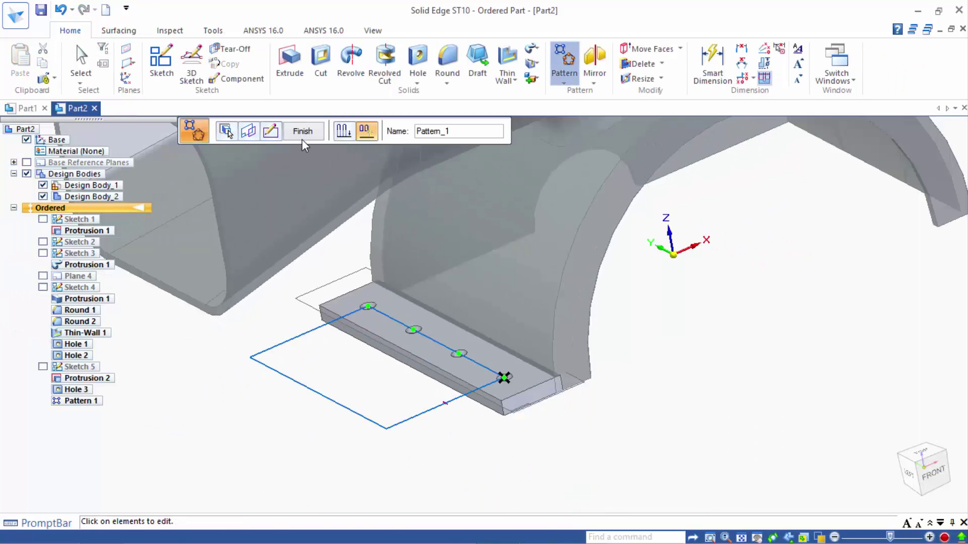
{"action": "left_click", "coordinate": [302, 138]}
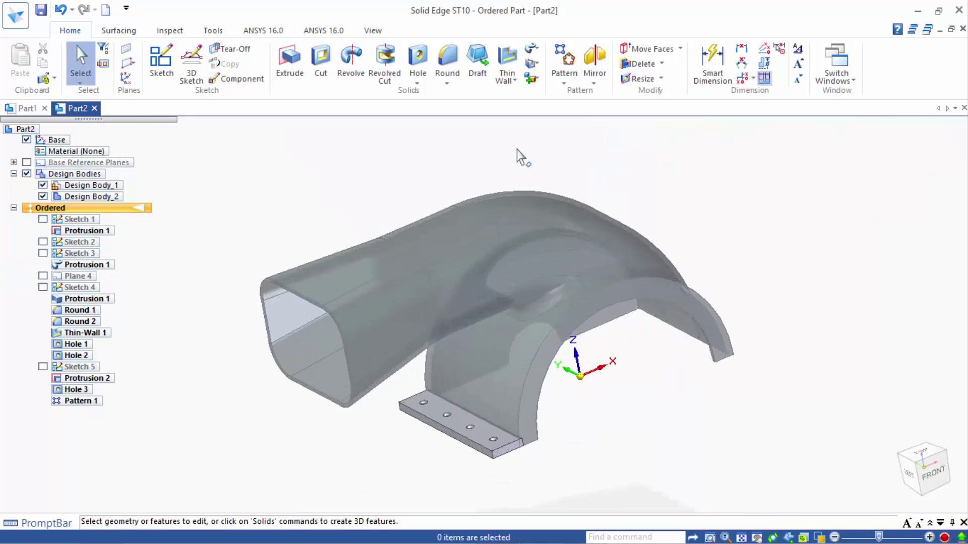
Mirror-copy the mounting plate body across the middle plane to the opposite side.
{"action": "left_click", "coordinate": [594, 79]}
{"action": "left_click", "coordinate": [626, 110]}
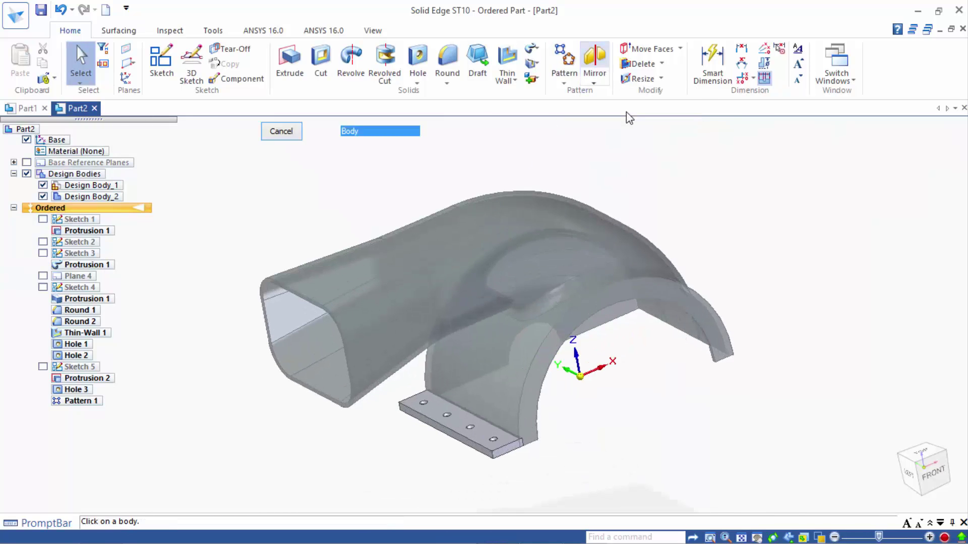
{"action": "left_click", "coordinate": [471, 430]}
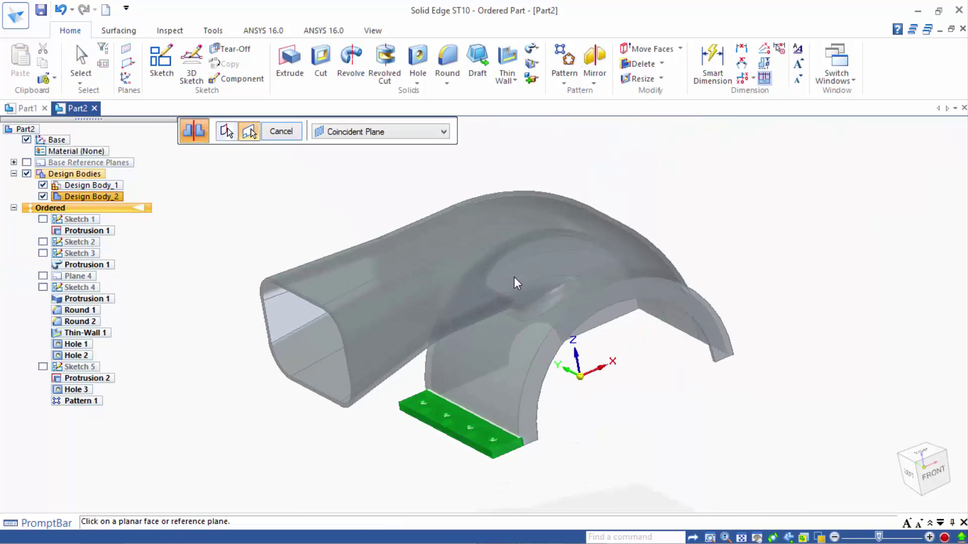
{"action": "left_click", "coordinate": [568, 361]}
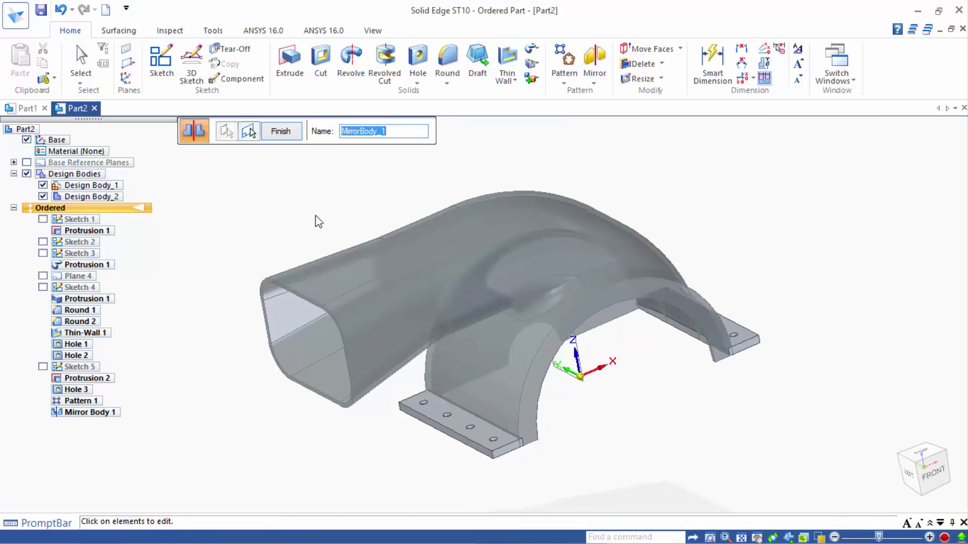
{"action": "left_click", "coordinate": [280, 131]}
{"action": "scroll", "coordinate": [642, 417], "scroll_direction": "down", "scroll_amount": 2}
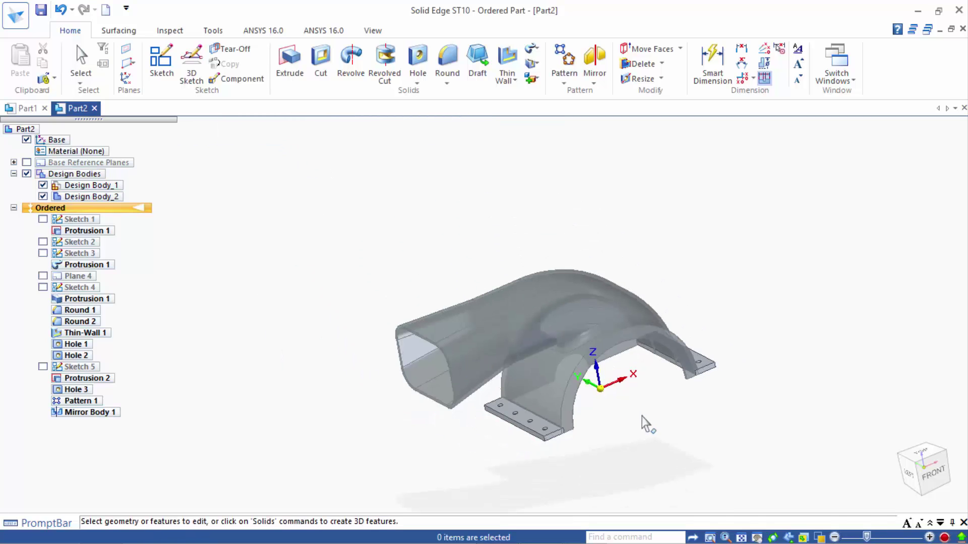
Union the plates into the duct body, with the duct as target and plates as tool.
{"action": "left_click", "coordinate": [531, 79]}
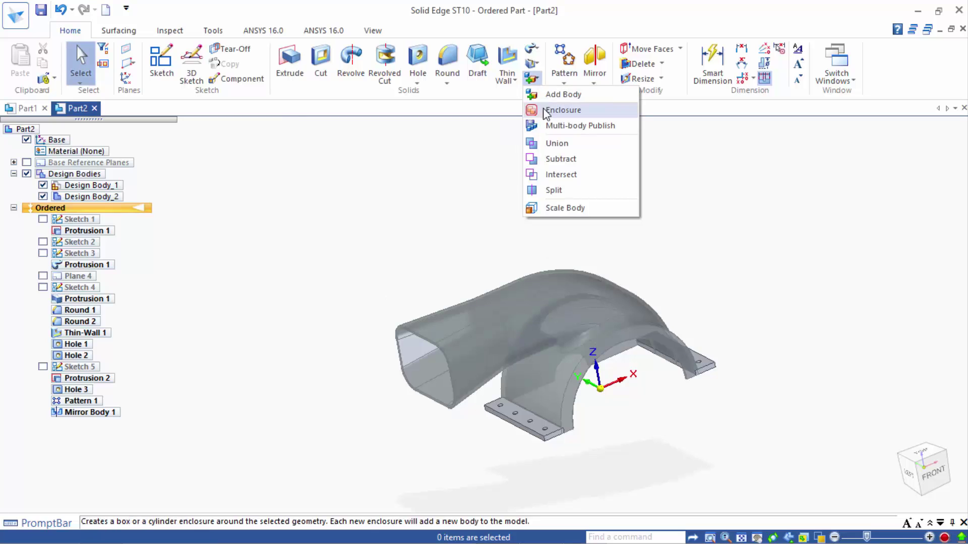
{"action": "left_click", "coordinate": [557, 94]}
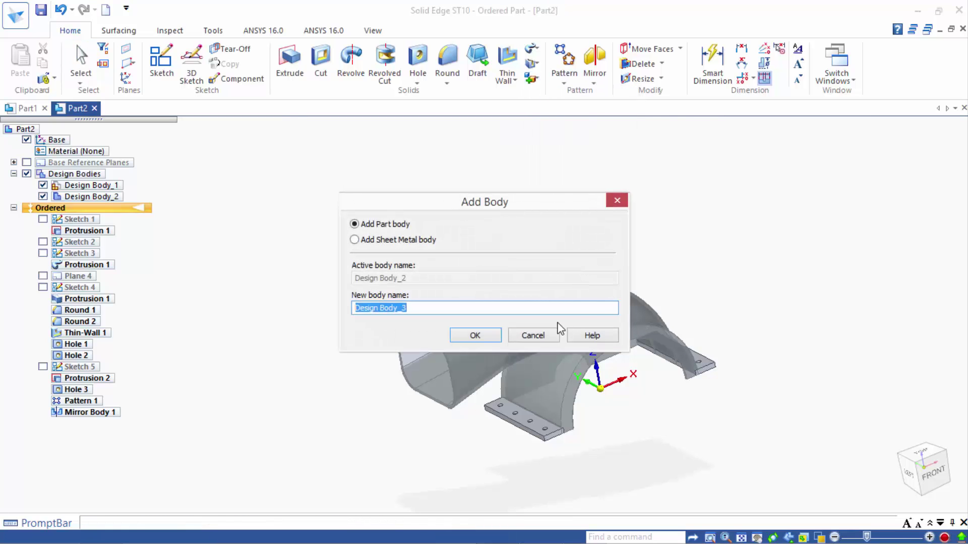
{"action": "left_click", "coordinate": [550, 336]}
{"action": "left_click", "coordinate": [531, 79]}
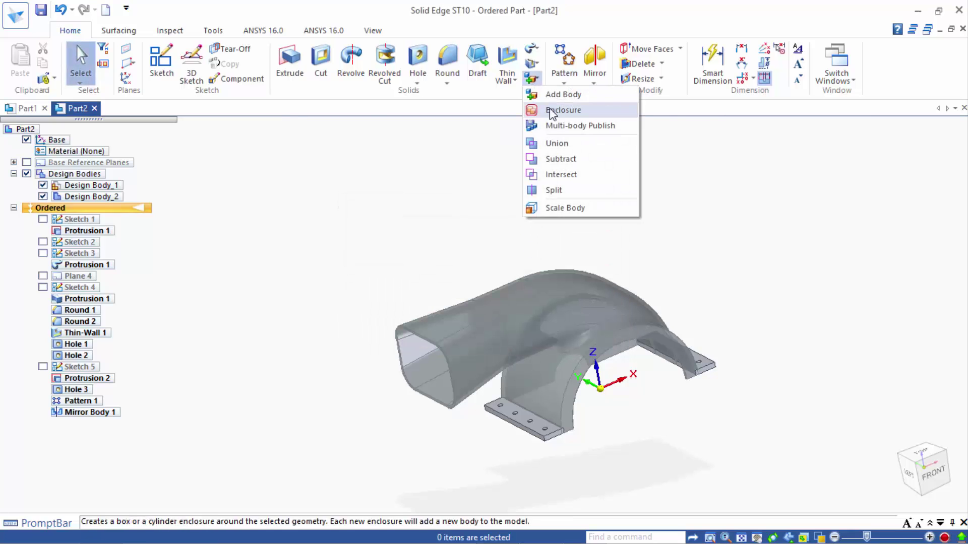
{"action": "left_click", "coordinate": [557, 144]}
{"action": "left_click", "coordinate": [597, 297]}
{"action": "left_click", "coordinate": [686, 367]}
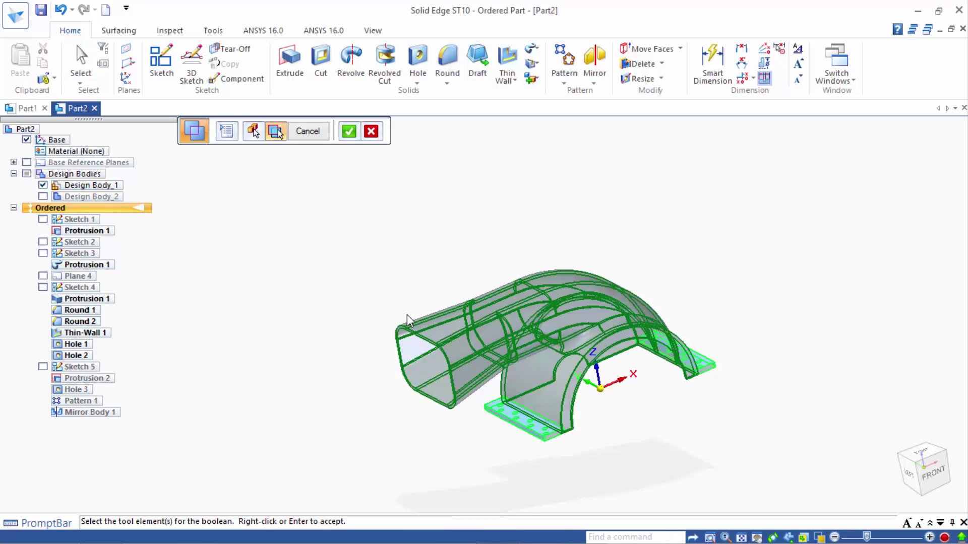
{"action": "left_click", "coordinate": [348, 131]}
{"action": "left_click", "coordinate": [322, 136]}
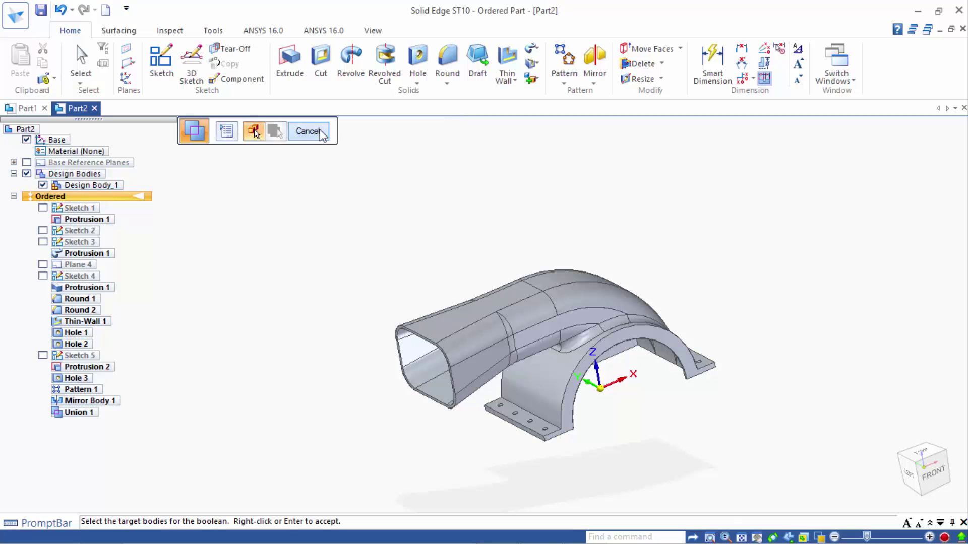
{"action": "left_click", "coordinate": [309, 132]}
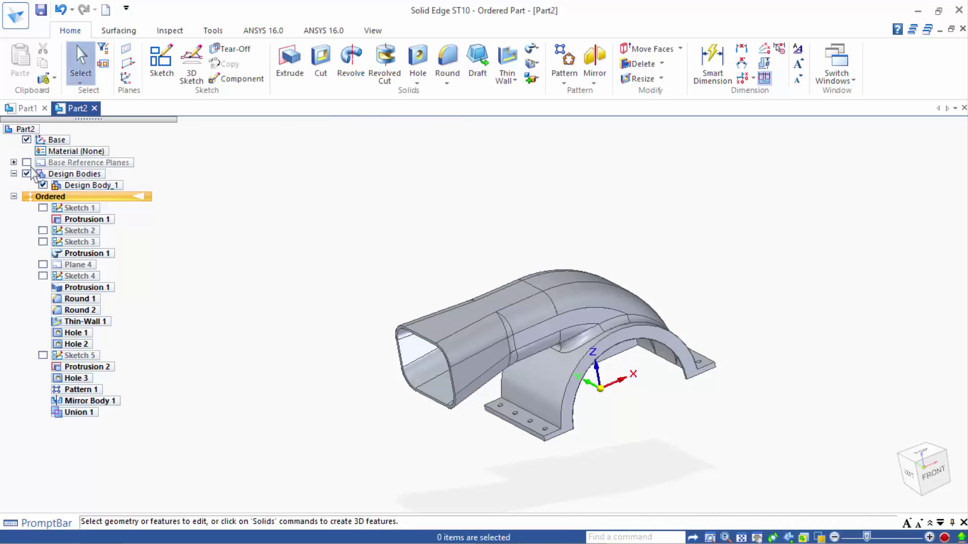
Collapse Design Bodies and Ordered in PathFinder, then zoom and orbit to view the duct.
{"action": "left_click", "coordinate": [14, 173]}
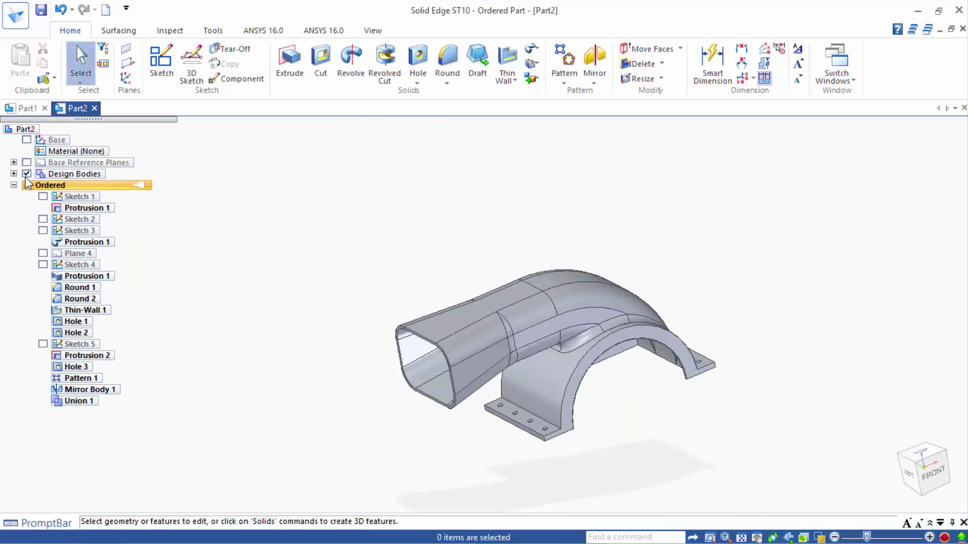
{"action": "left_click", "coordinate": [13, 185]}
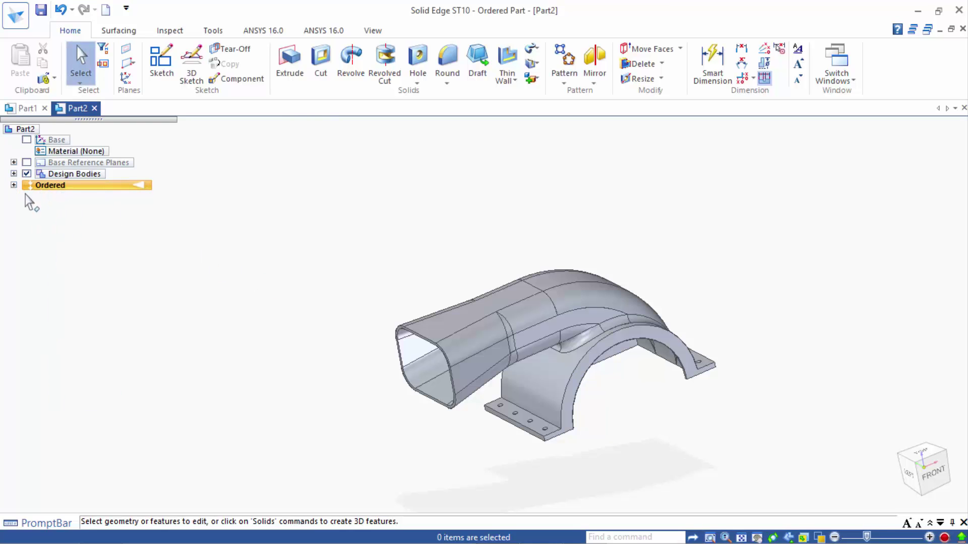
{"action": "scroll", "coordinate": [579, 415], "scroll_direction": "up", "scroll_amount": 3}
{"action": "mouse_move", "coordinate": [655, 389]}
{"action": "middle_mouse_down"}
{"action": "mouse_move", "coordinate": [616, 356]}
{"action": "mouse_move", "coordinate": [468, 328]}
{"action": "mouse_move", "coordinate": [232, 321]}
{"action": "mouse_move", "coordinate": [1, 270]}
{"action": "mouse_move", "coordinate": [550, 313]}
{"action": "mouse_move", "coordinate": [387, 323]}
{"action": "mouse_move", "coordinate": [363, 346]}
{"action": "mouse_move", "coordinate": [370, 372]}
{"action": "mouse_move", "coordinate": [296, 356]}
{"action": "mouse_move", "coordinate": [493, 315]}
{"action": "mouse_move", "coordinate": [678, 316]}
{"action": "mouse_move", "coordinate": [339, 328]}
{"action": "mouse_move", "coordinate": [413, 356]}
{"action": "middle_mouse_up"}
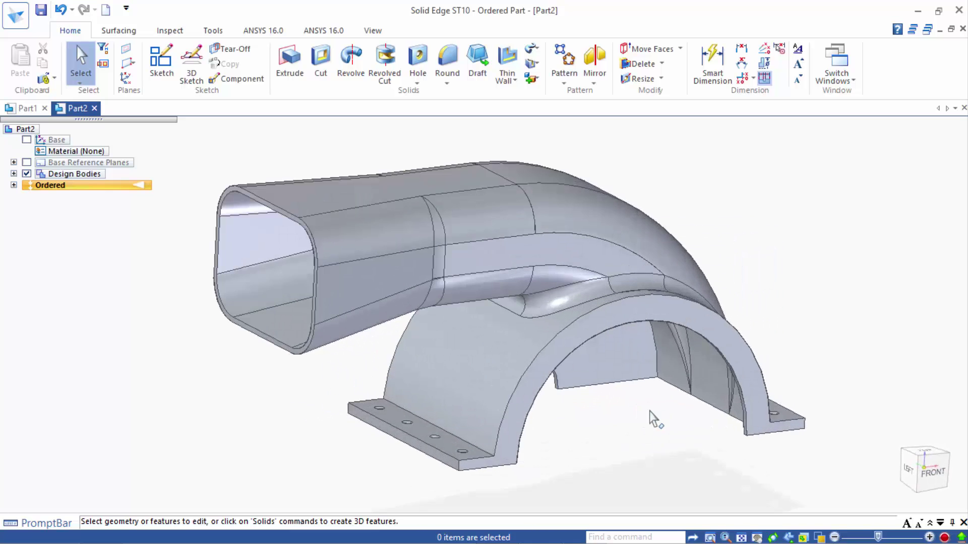